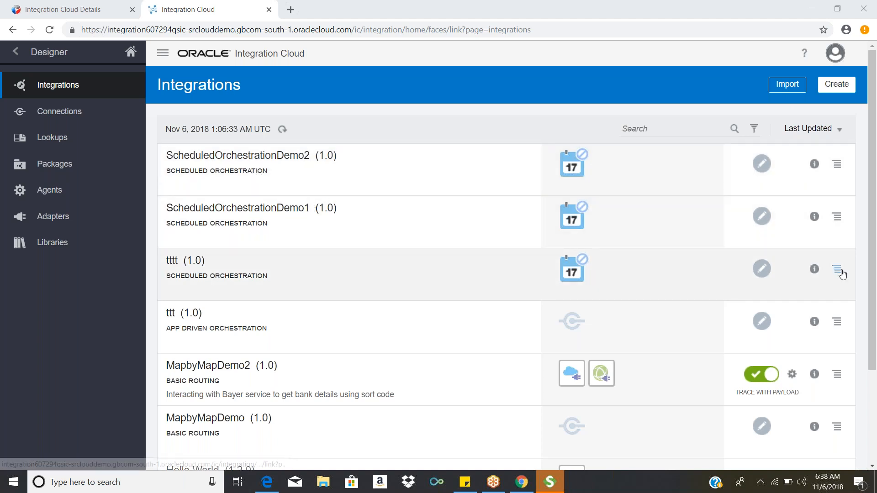
Step: Delete the integrations tttt (1.0) and ttt (1.0) from the integrations list
{"action": "left_click", "coordinate": [838, 271]}
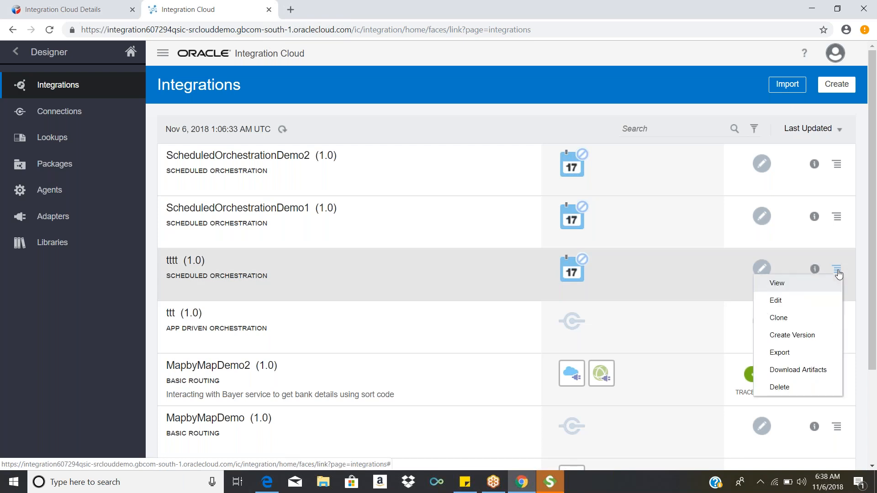
{"action": "left_click", "coordinate": [839, 399]}
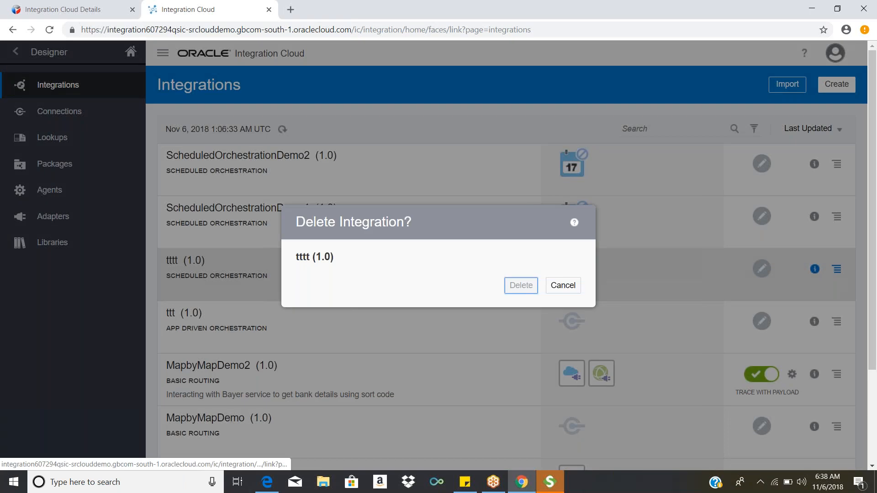
{"action": "left_click", "coordinate": [521, 285]}
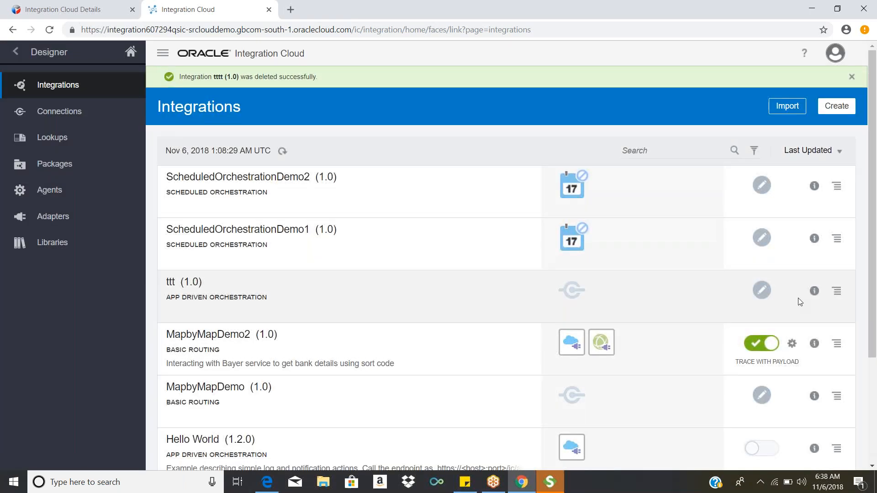
{"action": "left_click", "coordinate": [837, 292]}
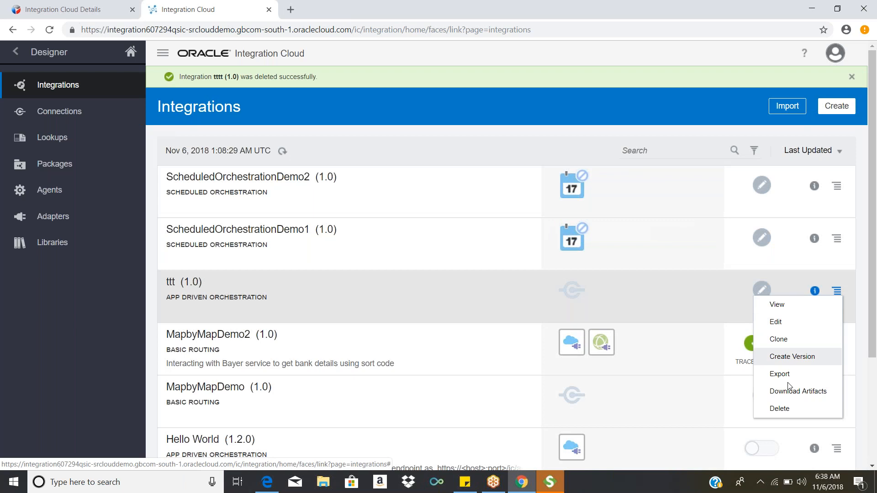
{"action": "left_click", "coordinate": [780, 409]}
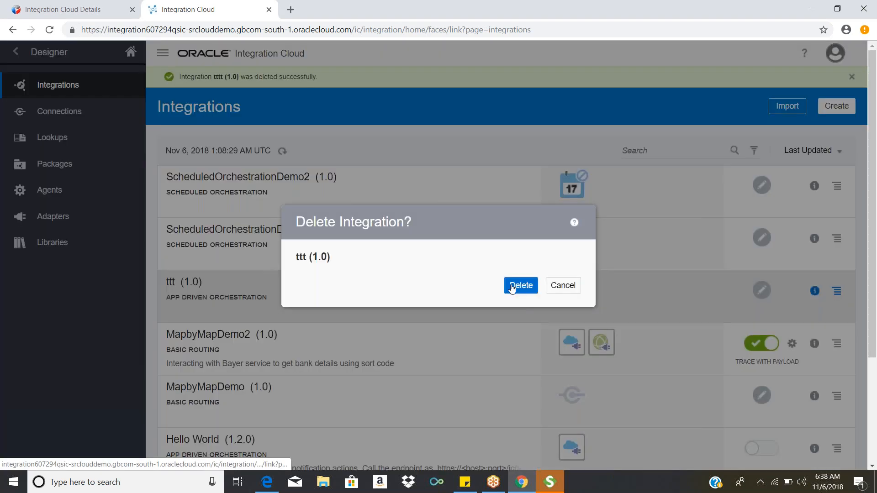
{"action": "left_click", "coordinate": [519, 285]}
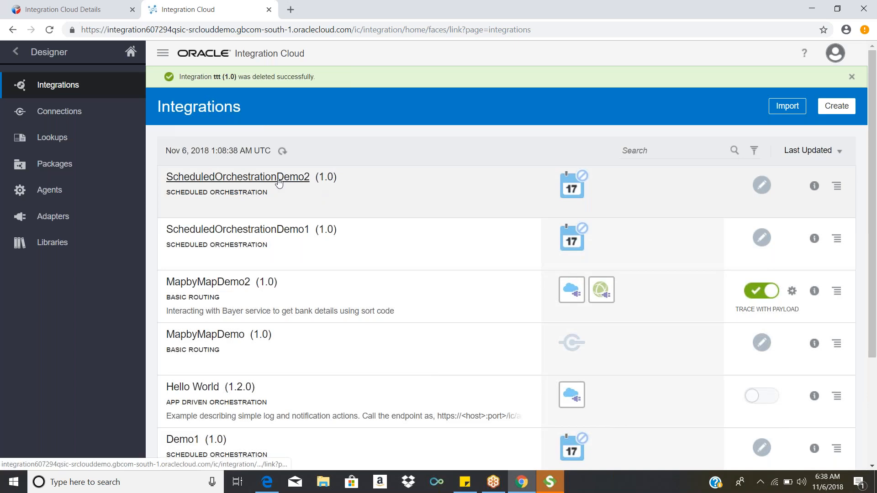
Step: Open the ScheduledOrchestrationDemo2 integration and show its orchestration canvas without the component menu
{"action": "left_click", "coordinate": [279, 182]}
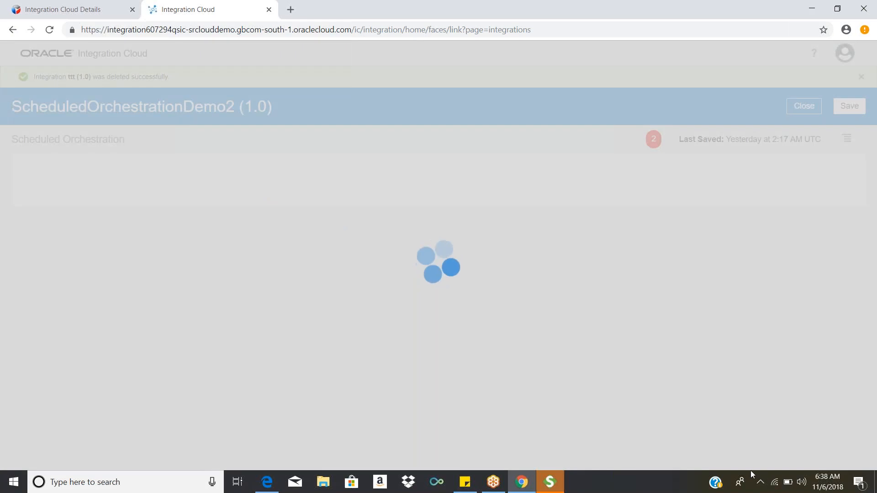
{"action": "left_click", "coordinate": [748, 472]}
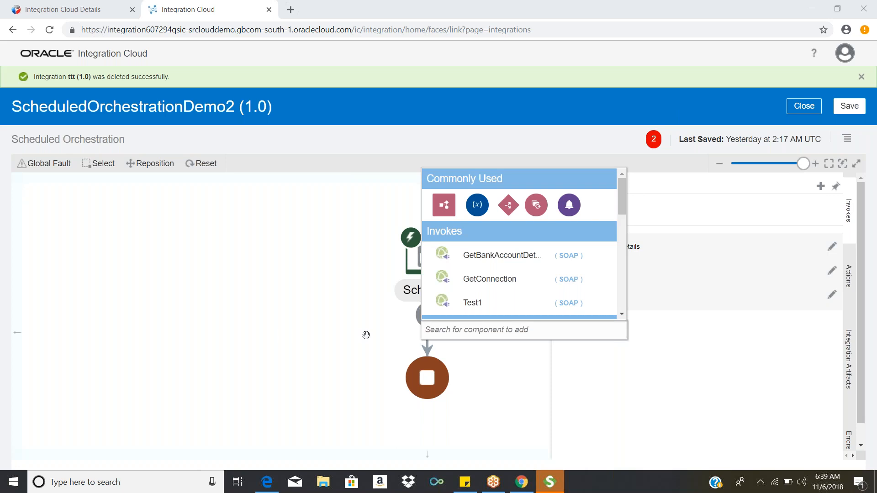
{"action": "left_click", "coordinate": [282, 337]}
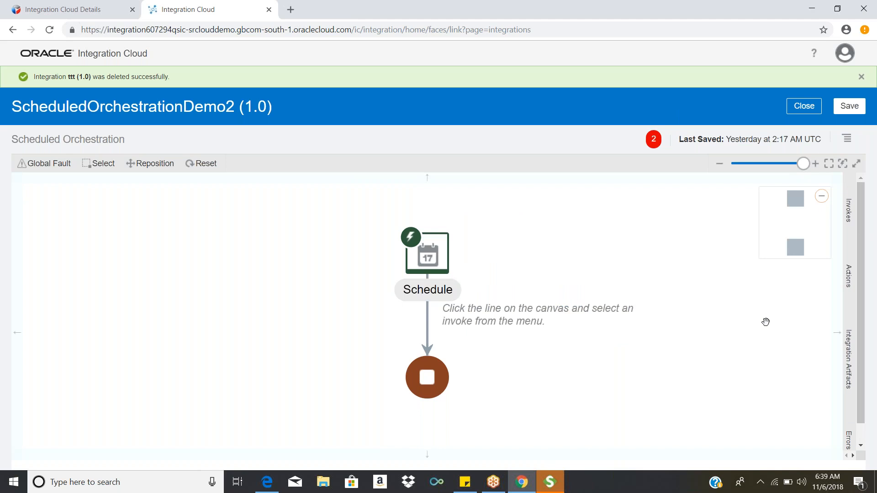
{"action": "left_click", "coordinate": [725, 407]}
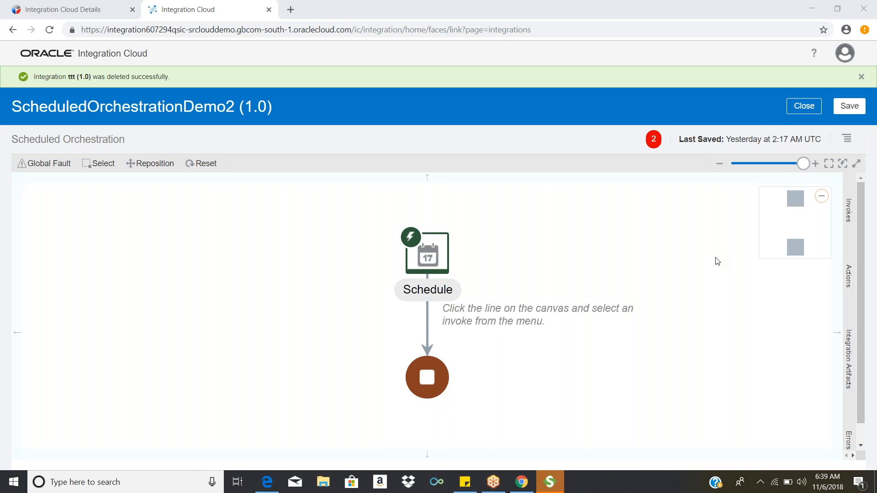
Step: Add an Assign action to the flow line directly below the Schedule trigger
{"action": "left_click", "coordinate": [848, 212]}
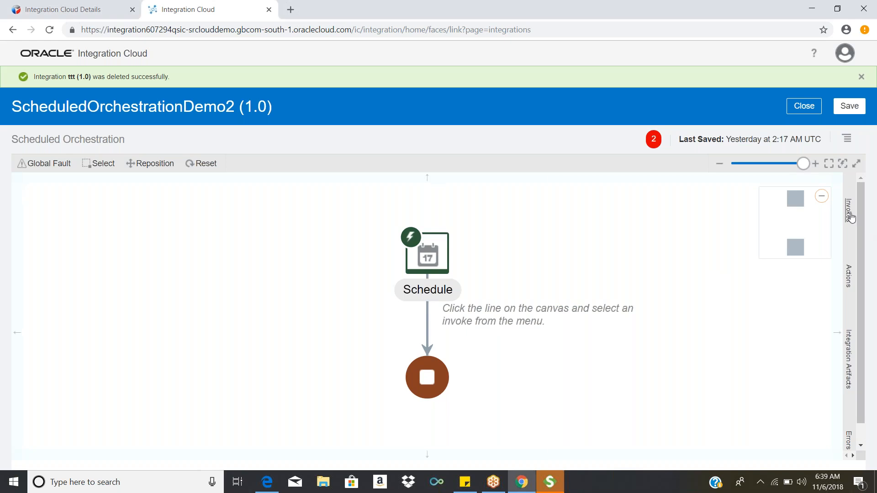
{"action": "left_click", "coordinate": [849, 276]}
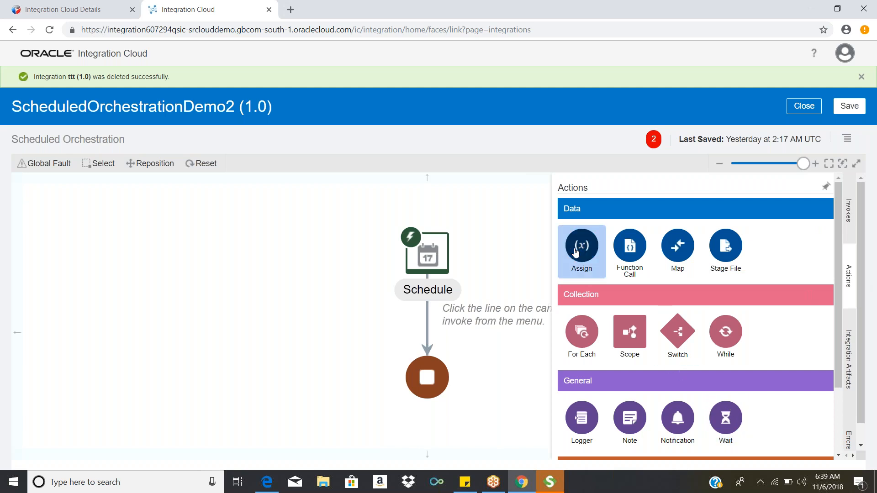
{"action": "left_click_drag", "start_coordinate": [575, 252], "coordinate": [430, 312]}
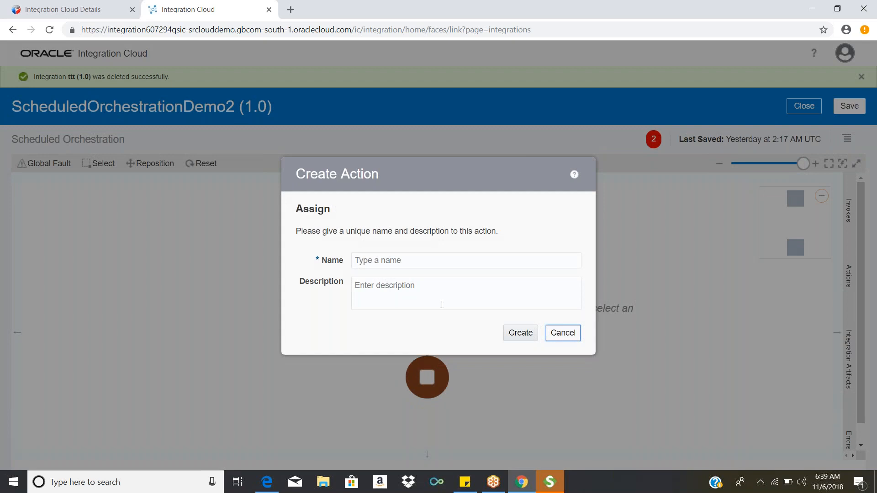
Step: Name the Assign action Assign_Internal_variables and create it
{"action": "left_click", "coordinate": [465, 262]}
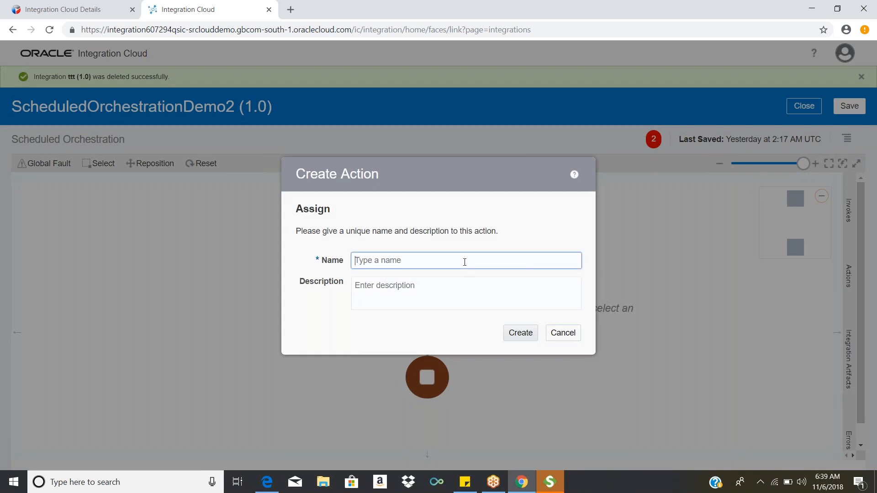
{"action": "type", "text": "Assign"}
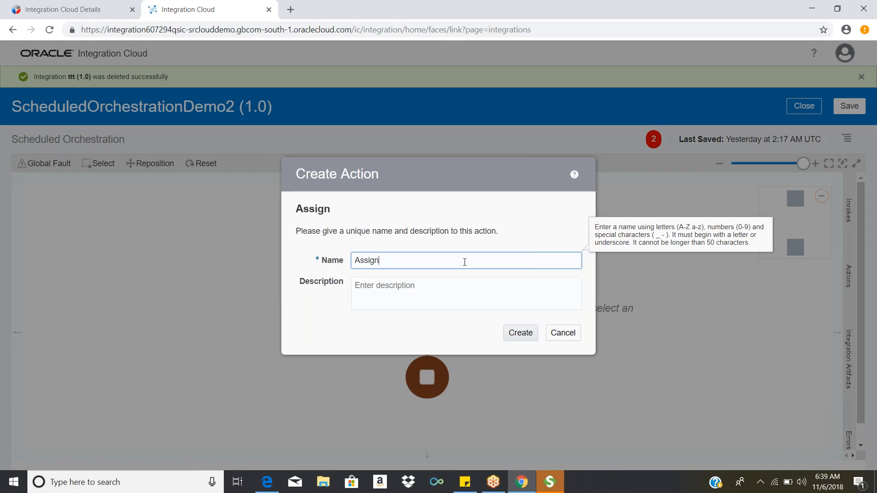
{"action": "type", "text": "_Internal Varibles"}
{"action": "key", "text": "BackSpace"}
{"action": "key", "text": "BackSpace"}
{"action": "key", "text": "BackSpace"}
{"action": "key", "text": "BackSpace"}
{"action": "key", "text": "BackSpace"}
{"action": "key", "text": "BackSpace"}
{"action": "key", "text": "BackSpace"}
{"action": "key", "text": "BackSpace"}
{"action": "key", "text": "BackSpace"}
{"action": "type", "text": "_variables"}
{"action": "left_click", "coordinate": [513, 333]}
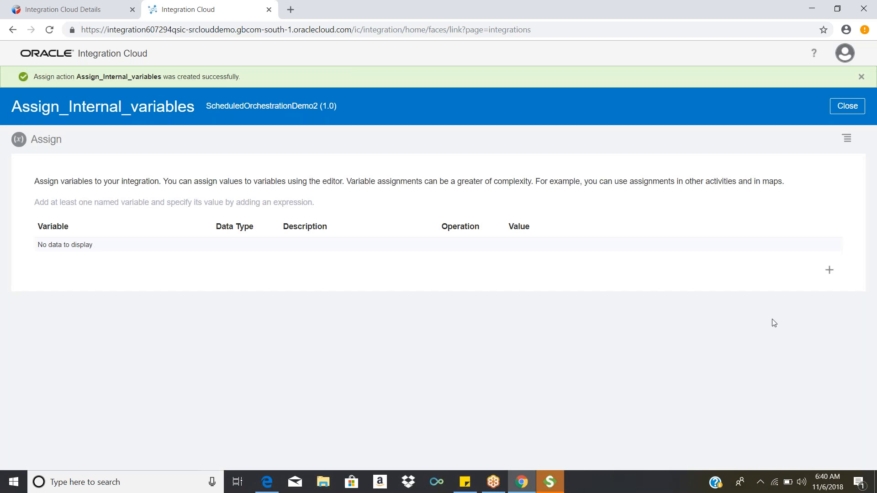
Step: Add a variable named demoVar1 with data type string and open its value expression
{"action": "left_click", "coordinate": [830, 271]}
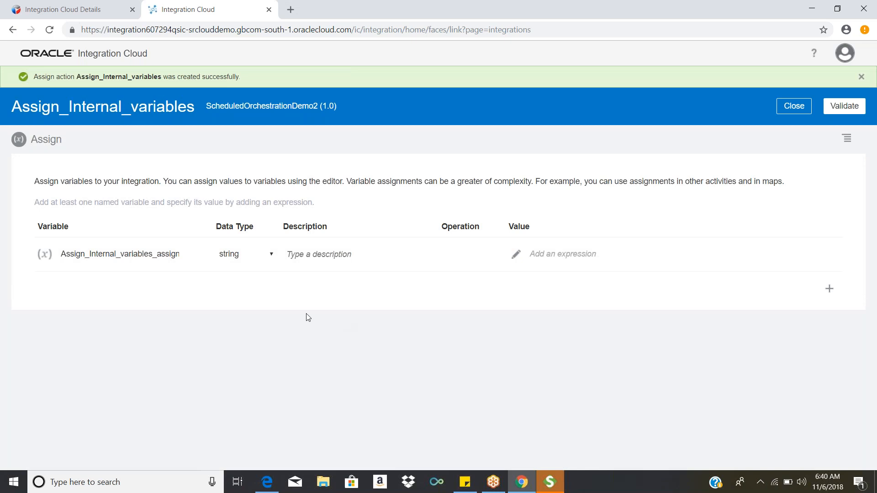
{"action": "left_click", "coordinate": [183, 262]}
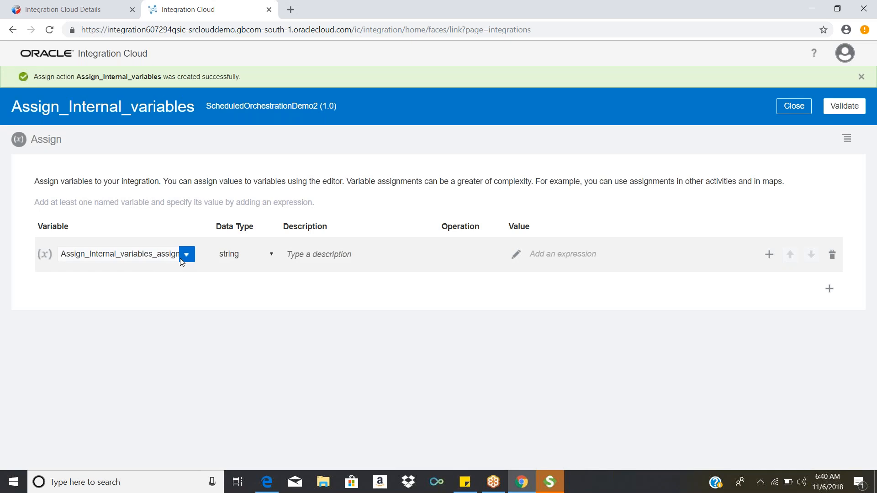
{"action": "left_click", "coordinate": [185, 256]}
{"action": "double_click", "coordinate": [168, 257]}
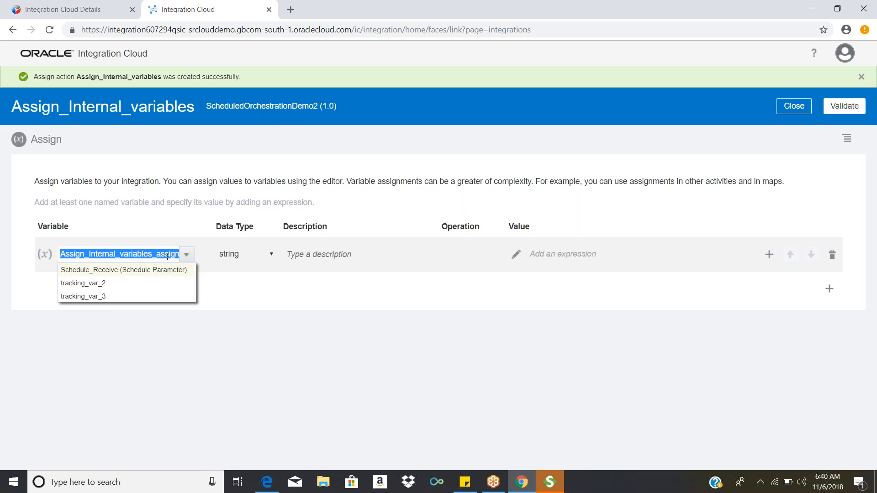
{"action": "key", "text": "BackSpace"}
{"action": "type", "text": "d"}
{"action": "key", "text": "BackSpace"}
{"action": "type", "text": "demoVar1"}
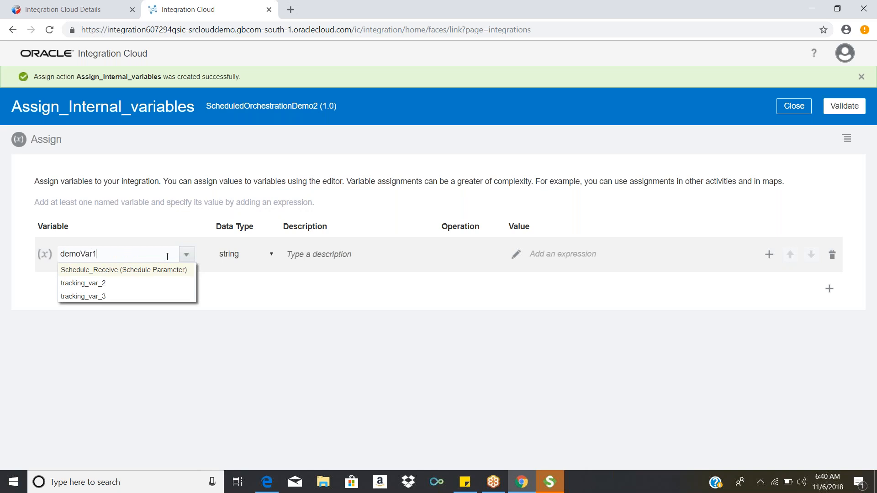
{"action": "left_click", "coordinate": [247, 253]}
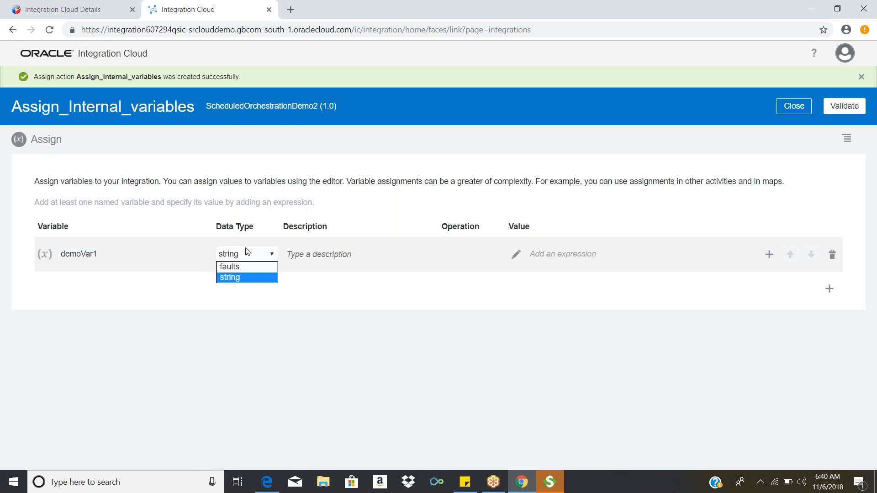
{"action": "left_click", "coordinate": [254, 278]}
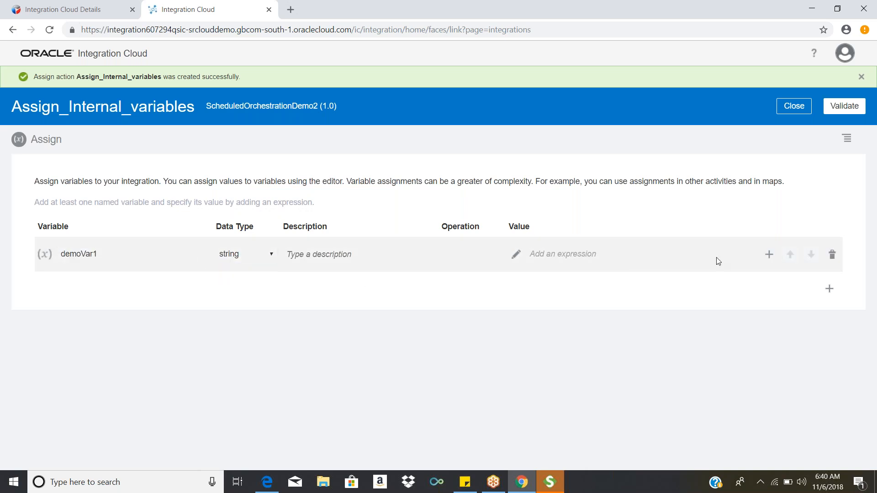
{"action": "left_click", "coordinate": [515, 255]}
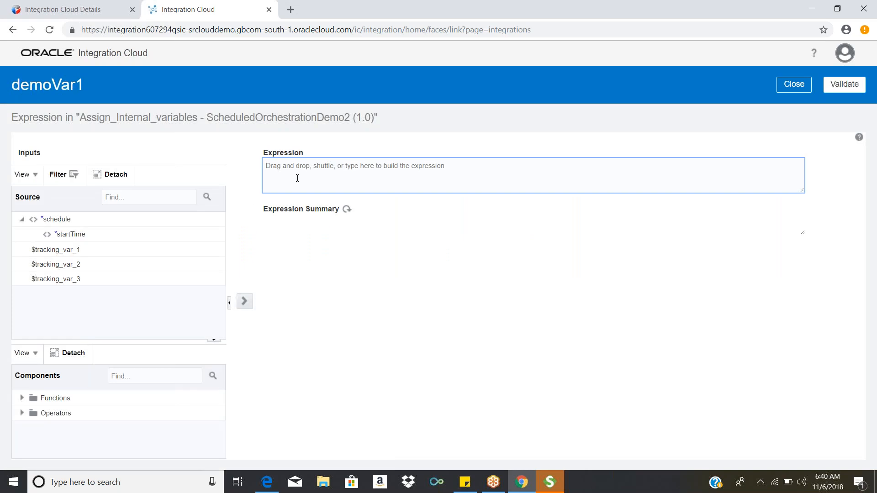
{"action": "type", "text": "1"}
{"action": "type", "text": "Hello"}
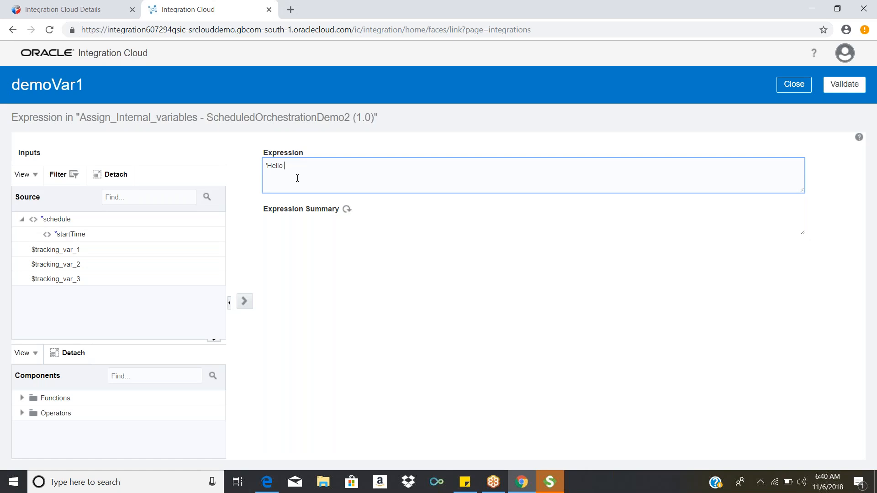
{"action": "type", "text": " this is samele data"}
{"action": "key", "text": "BackSpace"}
{"action": "key", "text": "BackSpace"}
{"action": "key", "text": "BackSpace"}
{"action": "key", "text": "BackSpace"}
{"action": "key", "text": "BackSpace"}
{"action": "key", "text": "BackSpace"}
{"action": "key", "text": "BackSpace"}
{"action": "key", "text": "BackSpace"}
{"action": "key", "text": "BackSpace"}
{"action": "key", "text": "BackSpace"}
{"action": "key", "text": "BackSpace"}
{"action": "key", "text": "BackSpace"}
{"action": "key", "text": "BackSpace"}
{"action": "key", "text": "BackSpace"}
{"action": "key", "text": "BackSpace"}
{"action": "key", "text": "BackSpace"}
{"action": "key", "text": "BackSpace"}
{"action": "key", "text": "BackSpace"}
{"action": "key", "text": "BackSpace"}
{"action": "key", "text": "BackSpace"}
{"action": "key", "text": "BackSpace"}
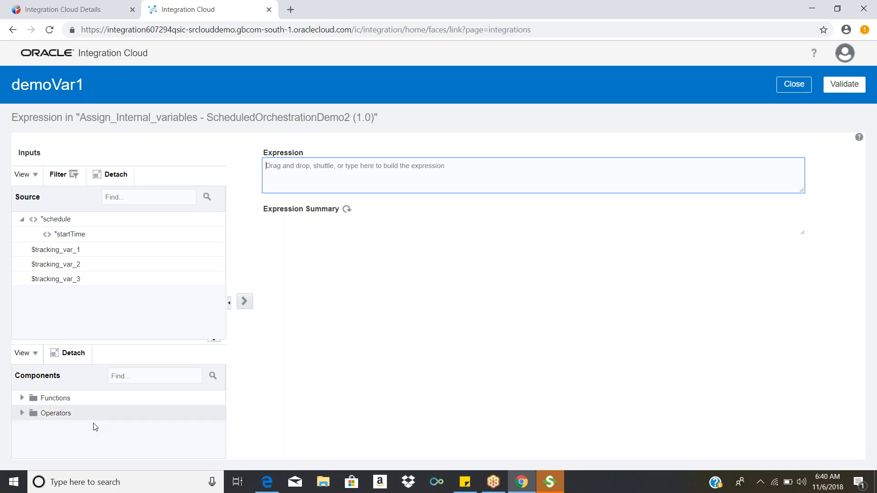
Step: Search the components for concat and insert that function into the demoVar1 expression
{"action": "left_click", "coordinate": [157, 376]}
{"action": "type", "text": "c"}
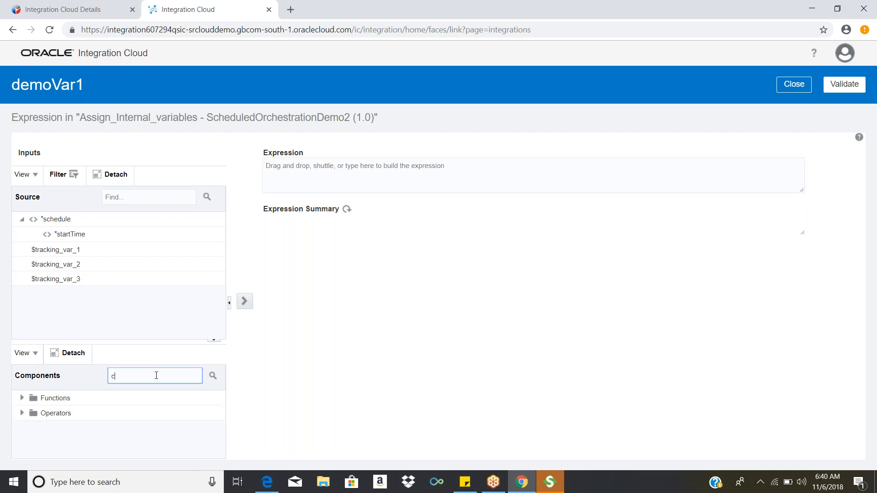
{"action": "type", "text": "oncat"}
{"action": "key", "text": "Return"}
{"action": "left_click_drag", "start_coordinate": [122, 404], "coordinate": [343, 187]}
Step: Replace the first argument of the concat function with the literal 'Hello'
{"action": "double_click", "coordinate": [292, 162]}
{"action": "type", "text": "\"Hell"}
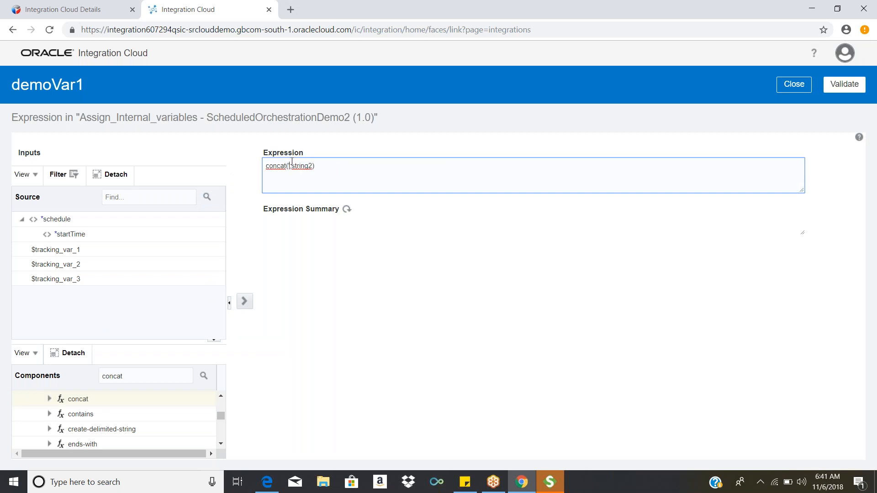
{"action": "type", "text": "o'"}
Step: Replace the second concat argument with the literal ' world' and validate the expression
{"action": "double_click", "coordinate": [323, 167]}
{"action": "key", "text": "BackSpace"}
{"action": "type", "text": "'W"}
{"action": "key", "text": "BackSpace"}
{"action": "type", "text": "wo"}
{"action": "type", "text": "rdls"}
{"action": "key", "text": "BackSpace"}
{"action": "key", "text": "BackSpace"}
{"action": "key", "text": "BackSpace"}
{"action": "type", "text": "ld'"}
{"action": "key", "text": "BackSpace"}
{"action": "left_click", "coordinate": [843, 85]}
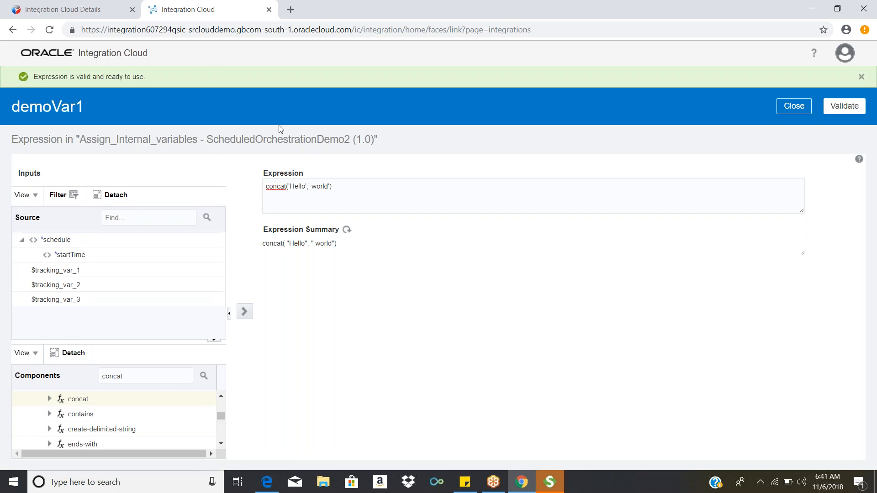
Step: Remove the closing quote after world in the concat expression and validate it as a test
{"action": "left_click", "coordinate": [329, 181]}
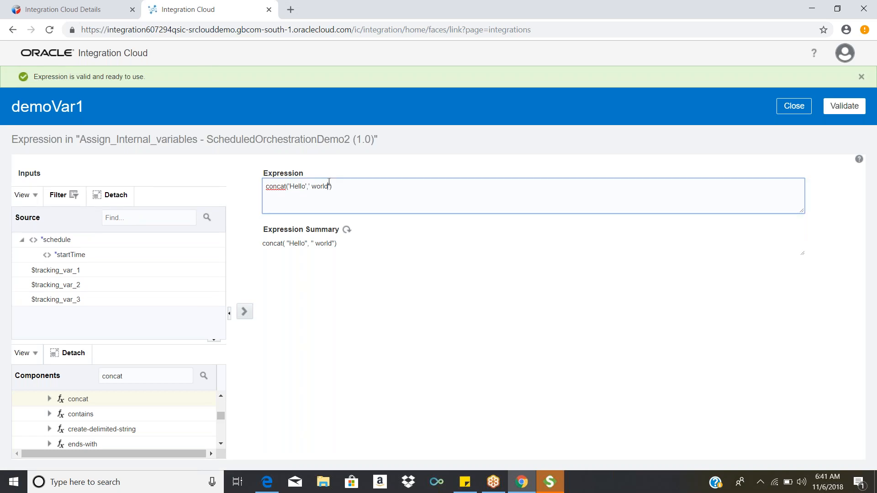
{"action": "key", "text": "BackSpace"}
{"action": "left_click", "coordinate": [845, 106]}
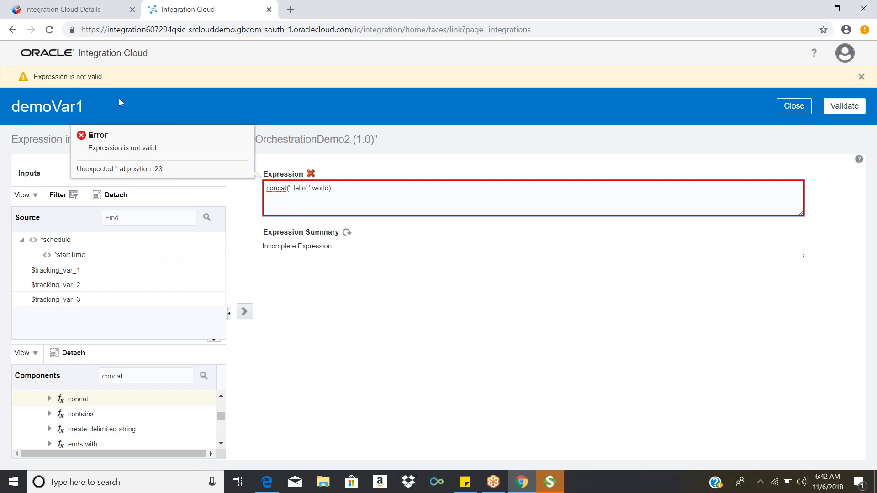
Step: Restore the closing quote after world in the concat expression and validate it again
{"action": "left_click", "coordinate": [331, 188]}
{"action": "type", "text": "'"}
{"action": "left_click", "coordinate": [845, 108]}
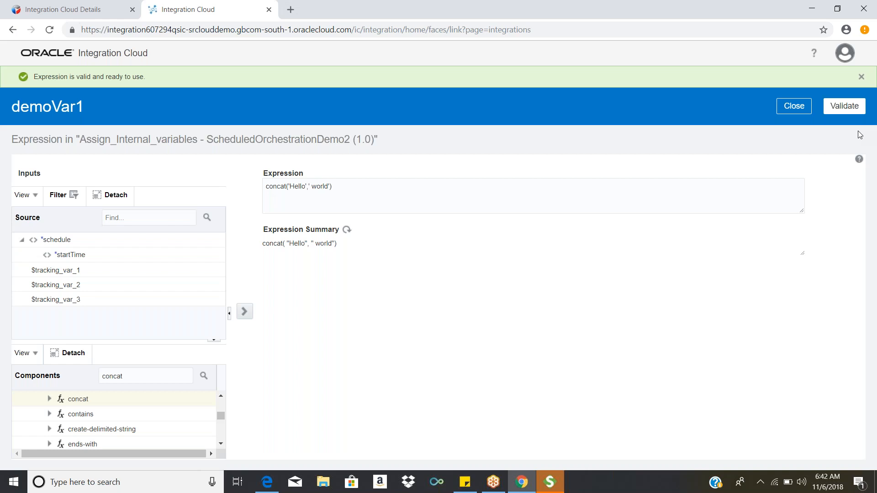
Step: Close the demoVar1 expression and the Assign action, and save the ScheduledOrchestrationDemo2 integration
{"action": "left_click", "coordinate": [804, 115]}
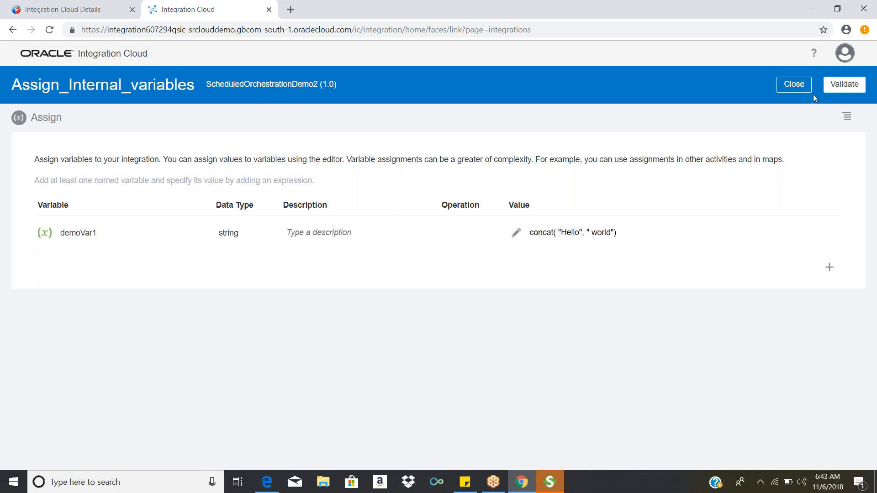
{"action": "left_click", "coordinate": [798, 87]}
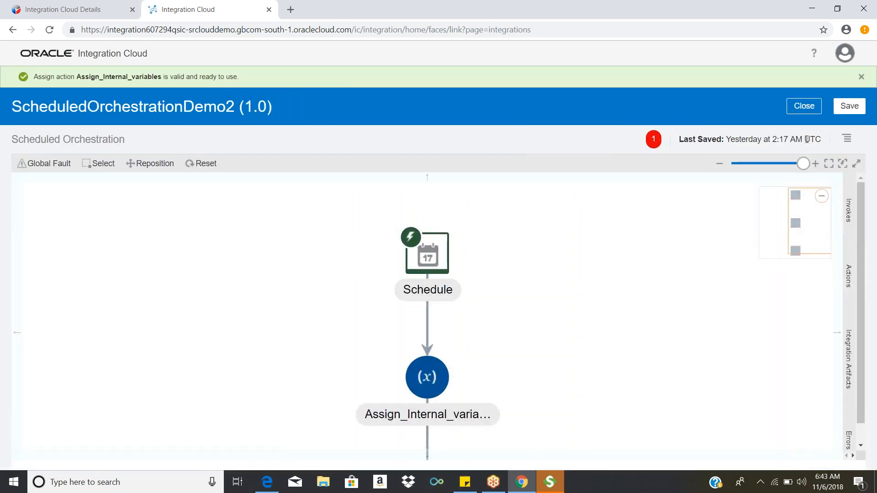
{"action": "left_click", "coordinate": [851, 108]}
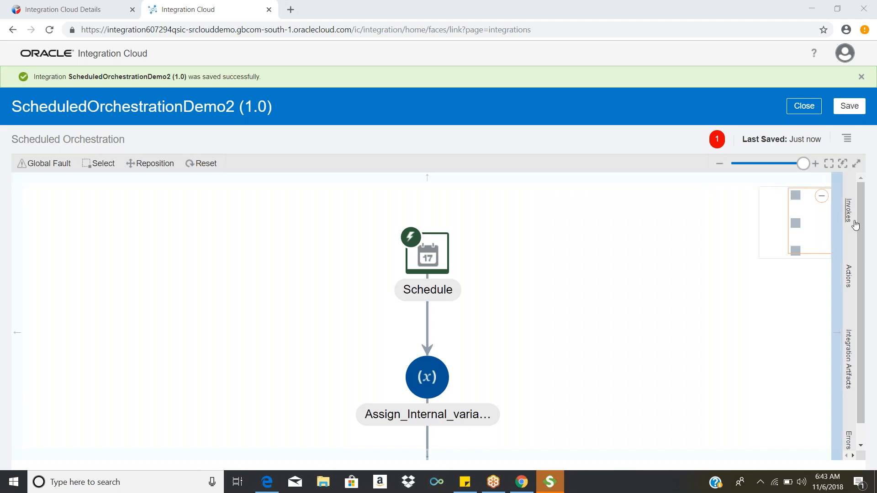
{"action": "left_click_drag", "start_coordinate": [862, 229], "coordinate": [870, 268]}
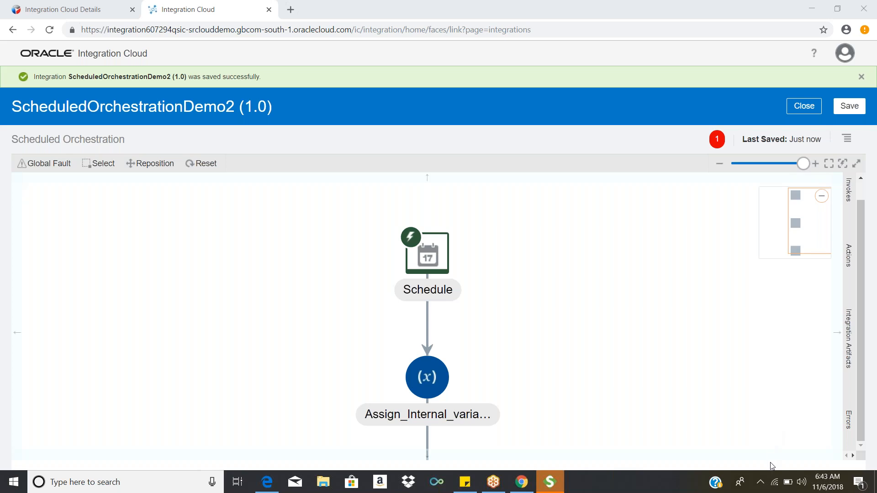
Step: Start adding a Function Call action to the orchestration flow after the Assign action
{"action": "left_click", "coordinate": [854, 201]}
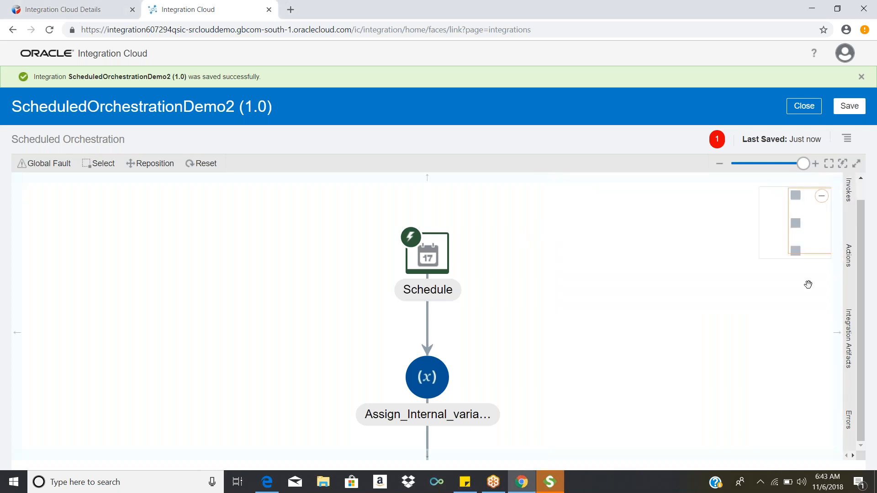
{"action": "left_click", "coordinate": [848, 256]}
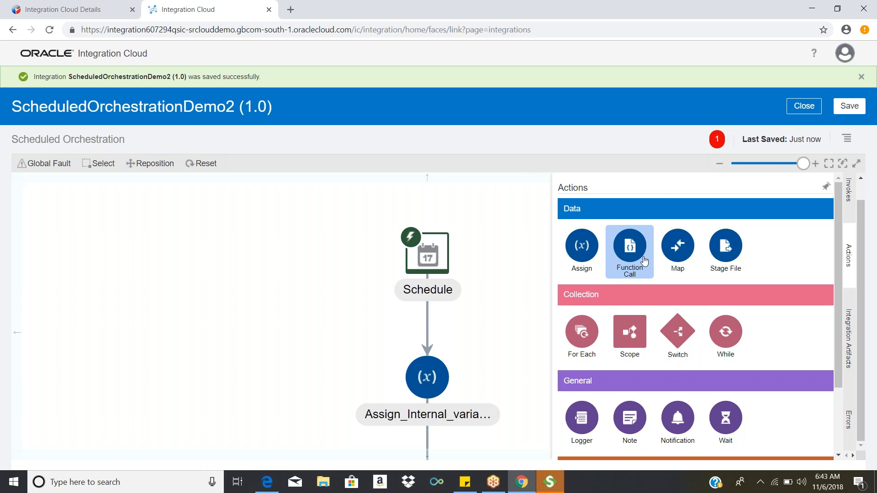
{"action": "left_click_drag", "start_coordinate": [644, 259], "coordinate": [434, 439]}
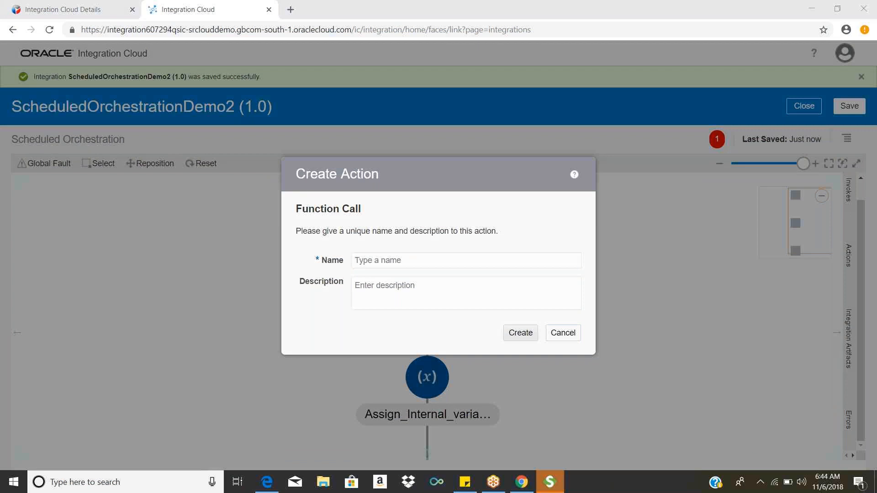
Step: Open Notepad and write the note "Java script libraries" in the blank document
{"action": "key", "text": "super+s"}
{"action": "type", "text": "note"}
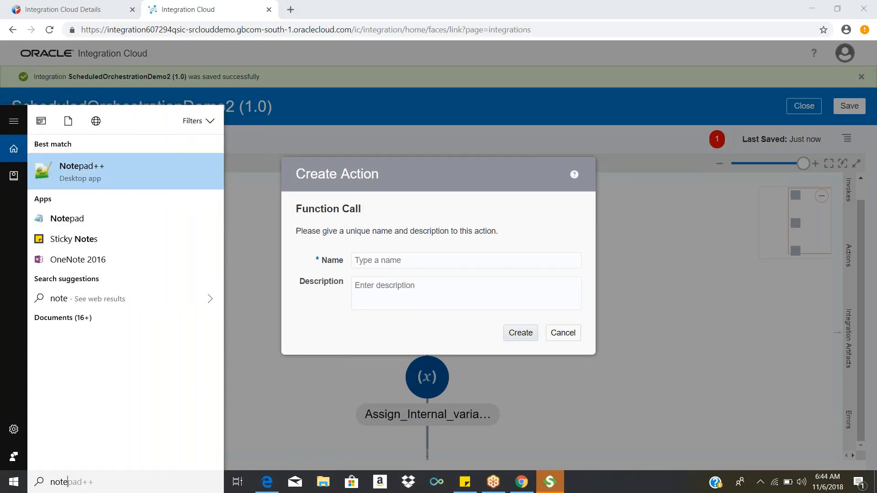
{"action": "key", "text": "Down"}
{"action": "key", "text": "Return"}
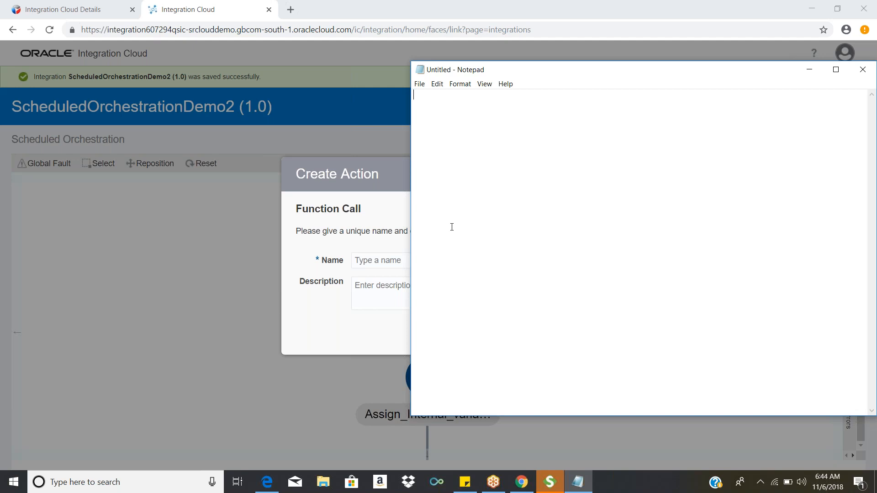
{"action": "type", "text": "Java script librabries"}
{"action": "key", "text": "BackSpace"}
{"action": "key", "text": "BackSpace"}
{"action": "key", "text": "BackSpace"}
{"action": "key", "text": "BackSpace"}
{"action": "key", "text": "BackSpace"}
{"action": "key", "text": "BackSpace"}
{"action": "type", "text": "ries"}
Step: Cancel the Function Call action in the browser and open the integrations page URL in a new browser tab
{"action": "left_click", "coordinate": [374, 185]}
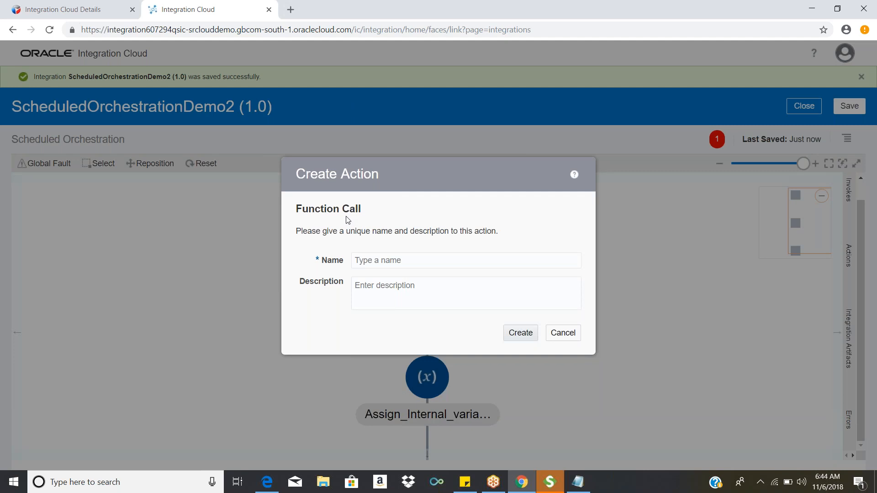
{"action": "left_click", "coordinate": [572, 337]}
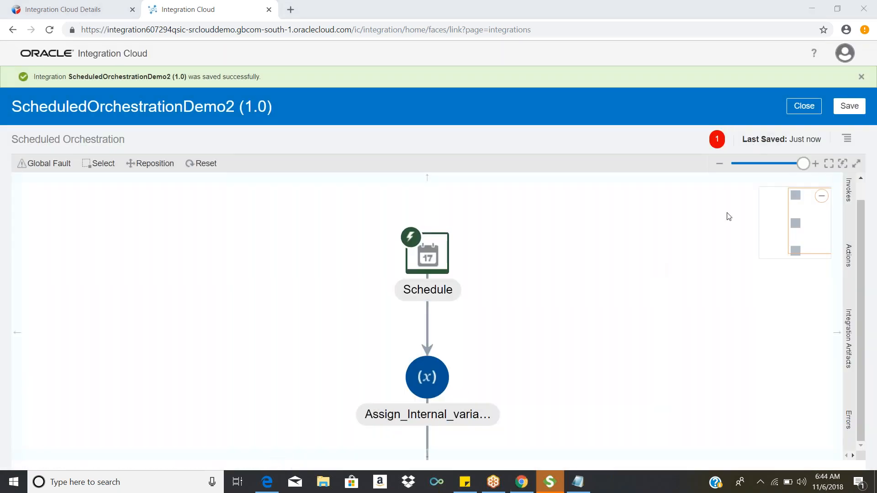
{"action": "left_click", "coordinate": [386, 30]}
{"action": "key", "text": "ctrl+c"}
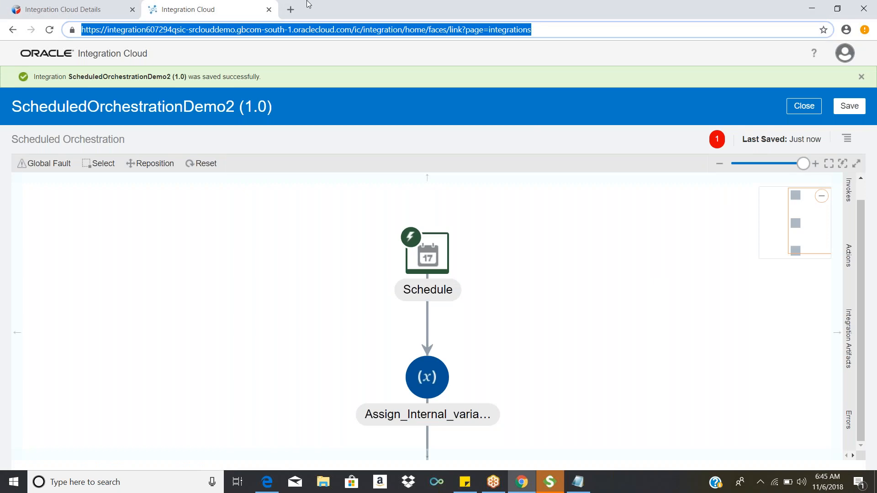
{"action": "left_click", "coordinate": [291, 6]}
{"action": "key", "text": "ctrl+v"}
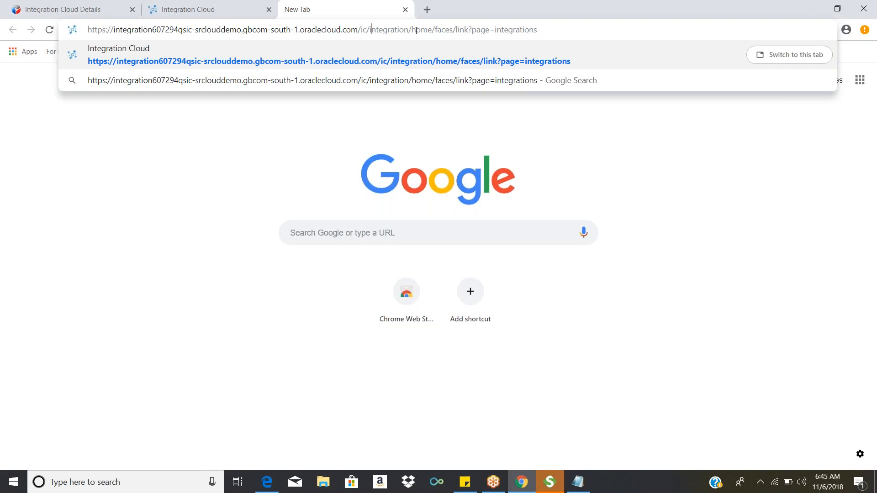
{"action": "left_click_drag", "start_coordinate": [371, 29], "coordinate": [468, 30]}
{"action": "key", "text": "Return"}
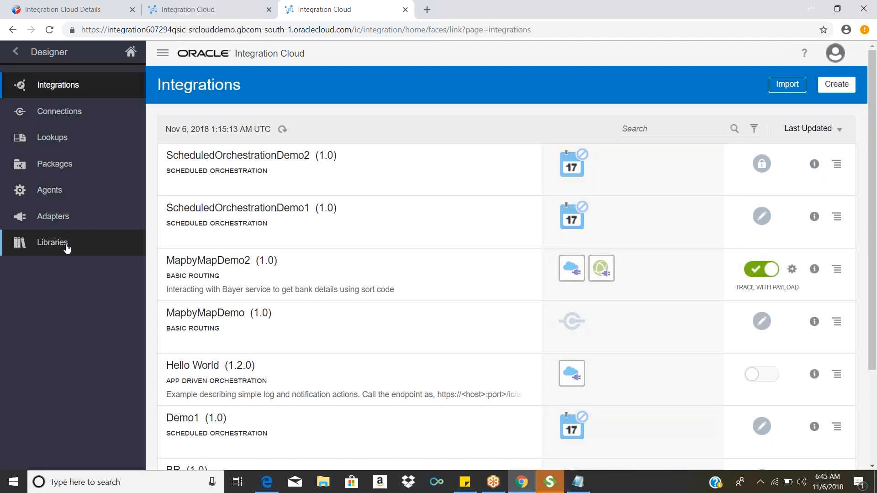
Step: Open StringUtilLibrary from the Designer's libraries and download the concat.js file of its concatMessage function, keeping the download
{"action": "left_click", "coordinate": [67, 247]}
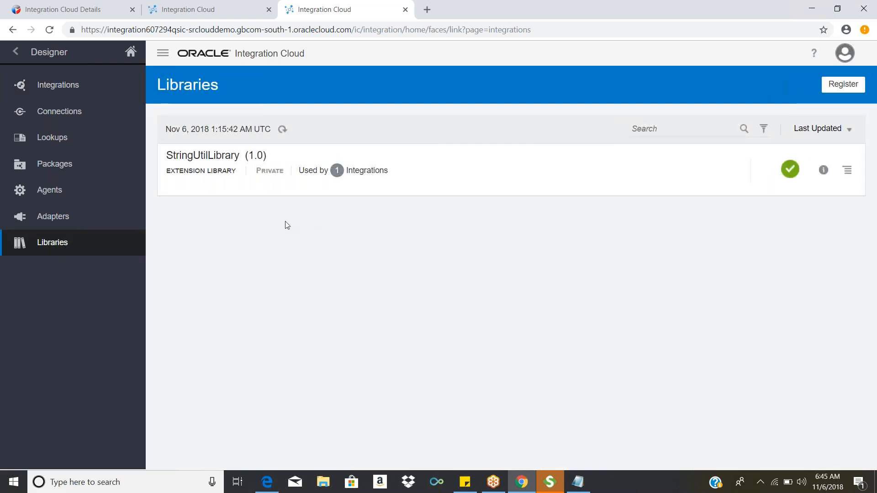
{"action": "left_click", "coordinate": [224, 158]}
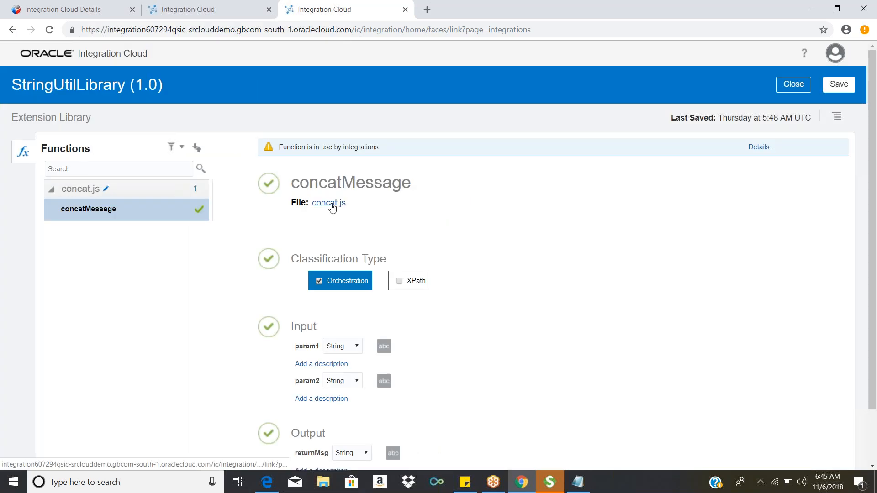
{"action": "left_click", "coordinate": [332, 204]}
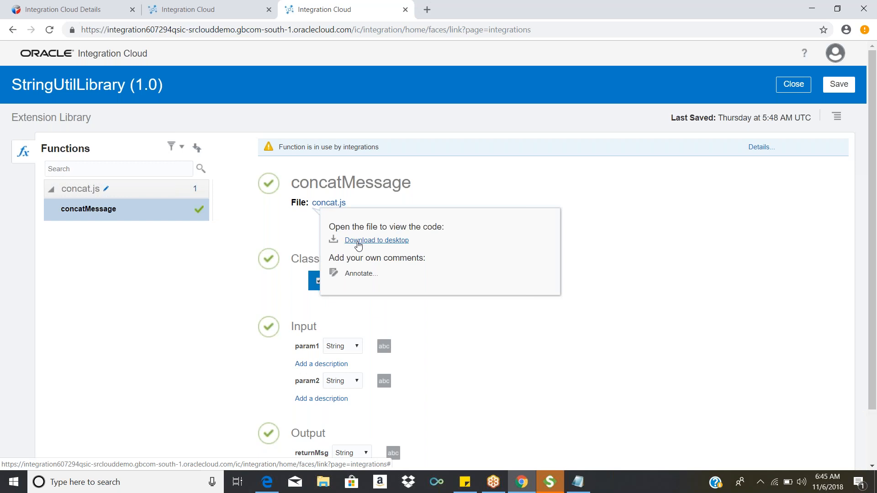
{"action": "left_click", "coordinate": [377, 240]}
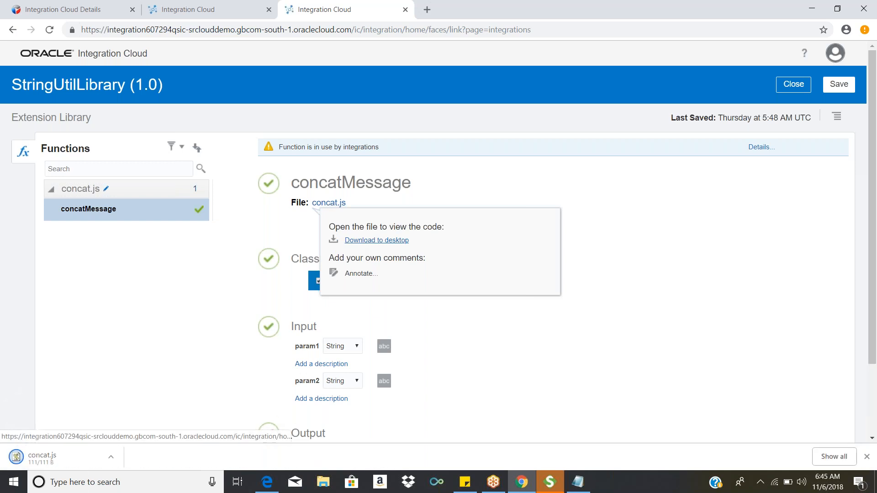
{"action": "left_click", "coordinate": [185, 458]}
Step: Try to open the downloaded concat.js file, and check the Notepad window for its code before returning to the browser
{"action": "right_click", "coordinate": [69, 458]}
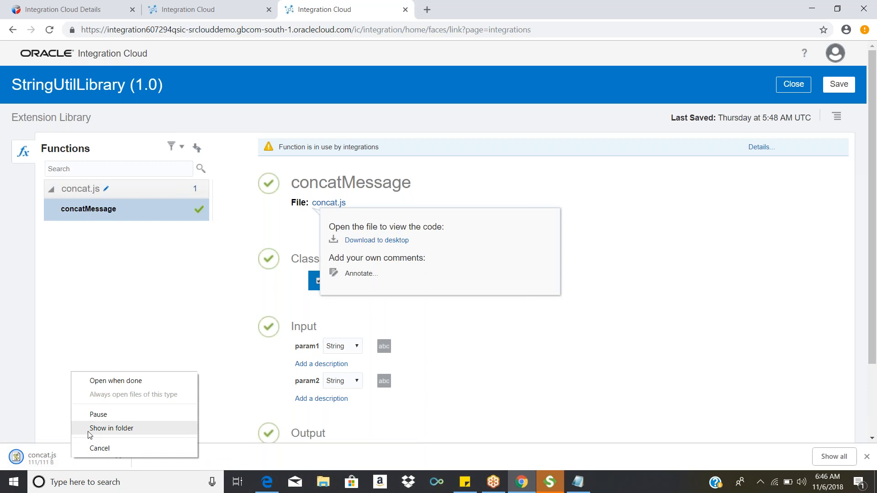
{"action": "left_click", "coordinate": [112, 383]}
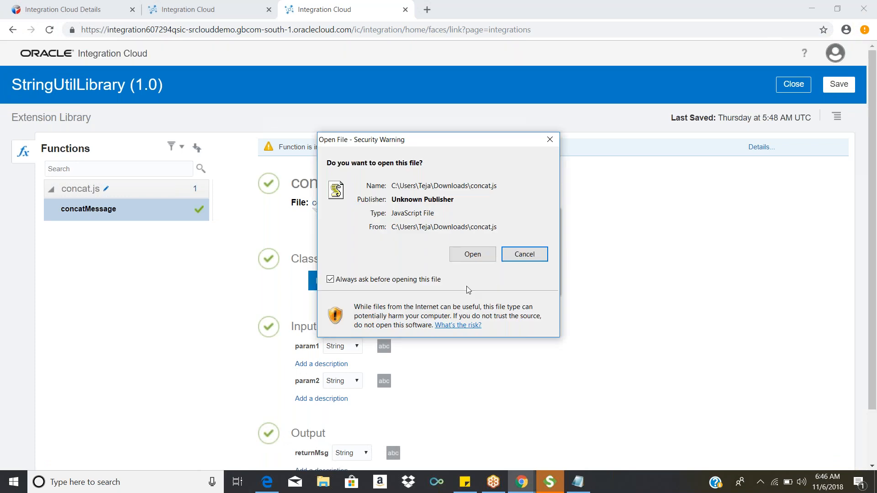
{"action": "left_click", "coordinate": [478, 259]}
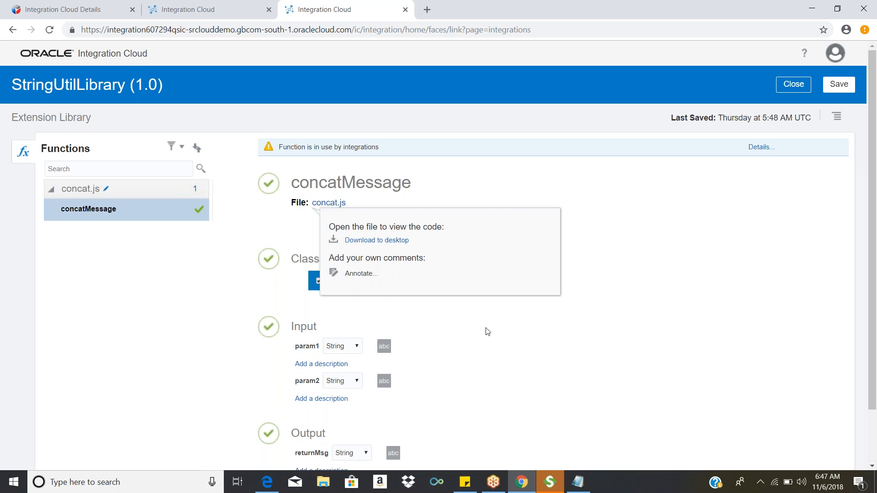
{"action": "mouse_move", "coordinate": [577, 482]}
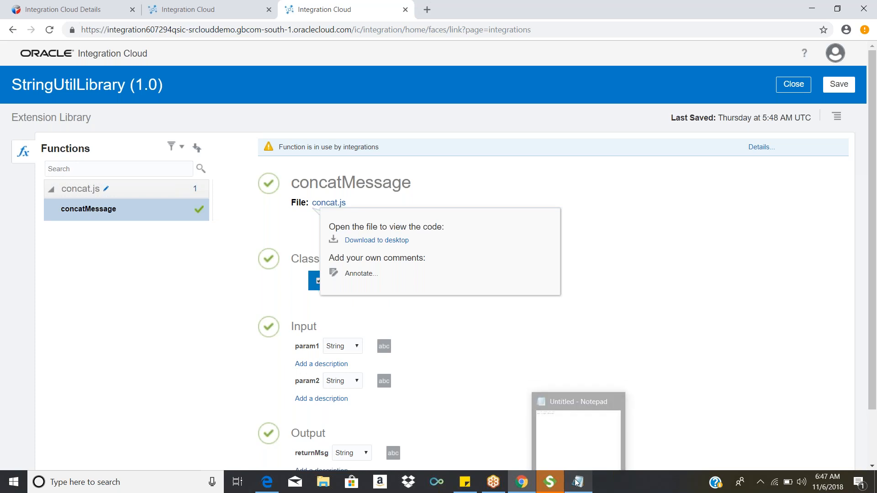
{"action": "left_click", "coordinate": [577, 482]}
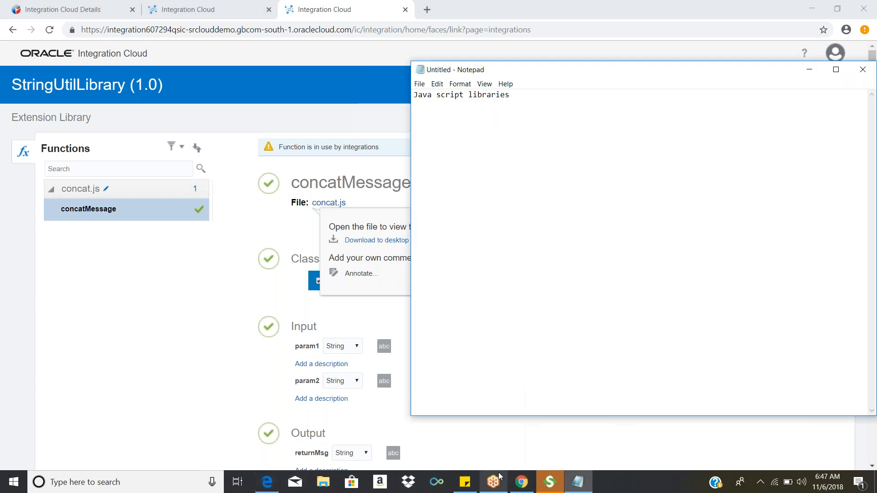
{"action": "left_click", "coordinate": [528, 483]}
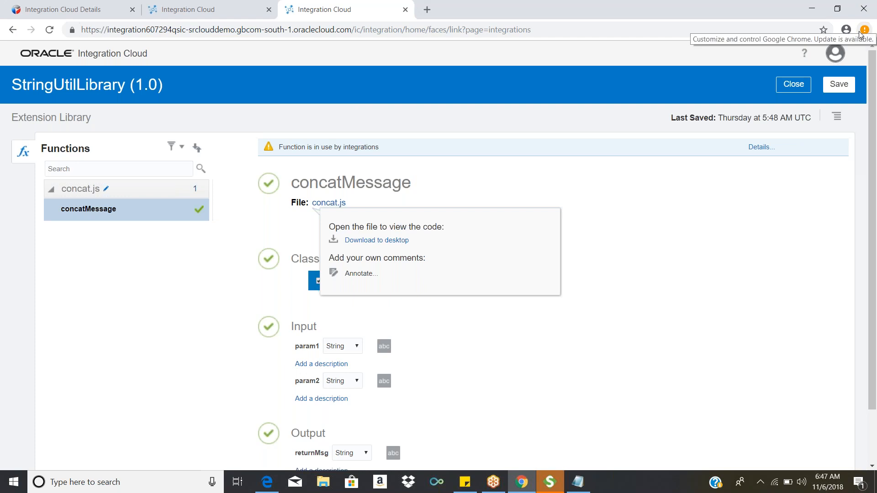
Step: Download concat.js again, try to open the new copy, and request its location in the download folder
{"action": "left_click", "coordinate": [374, 244]}
{"action": "left_click", "coordinate": [179, 459]}
{"action": "left_click", "coordinate": [90, 461]}
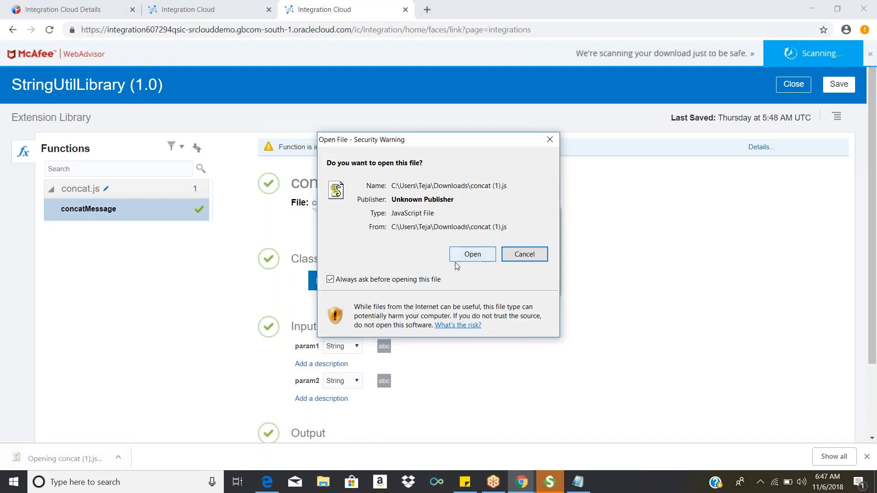
{"action": "left_click", "coordinate": [457, 259]}
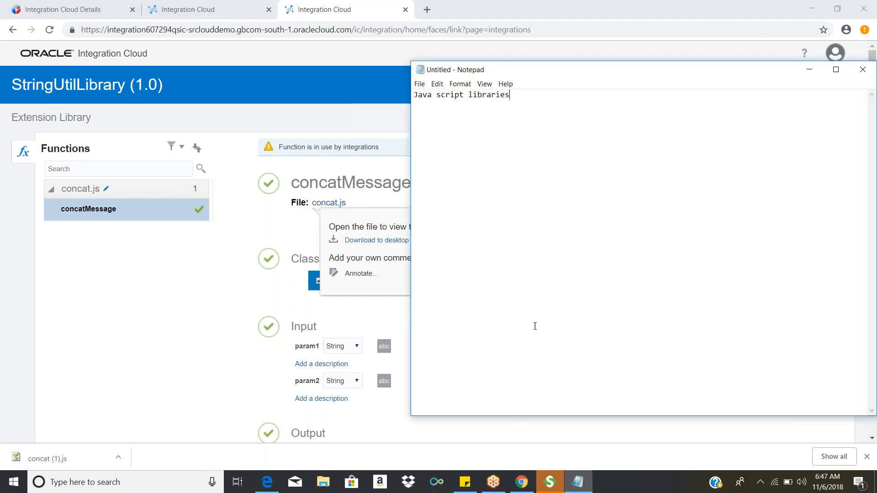
{"action": "right_click", "coordinate": [69, 463]}
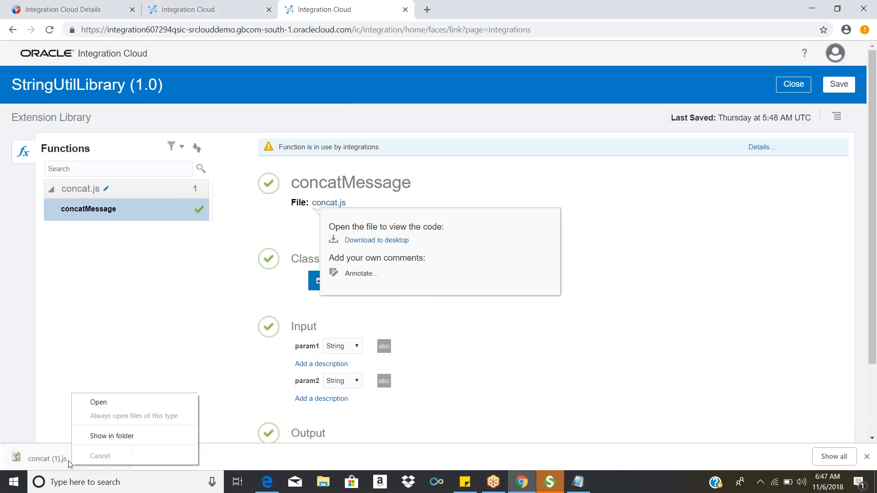
{"action": "left_click", "coordinate": [101, 437]}
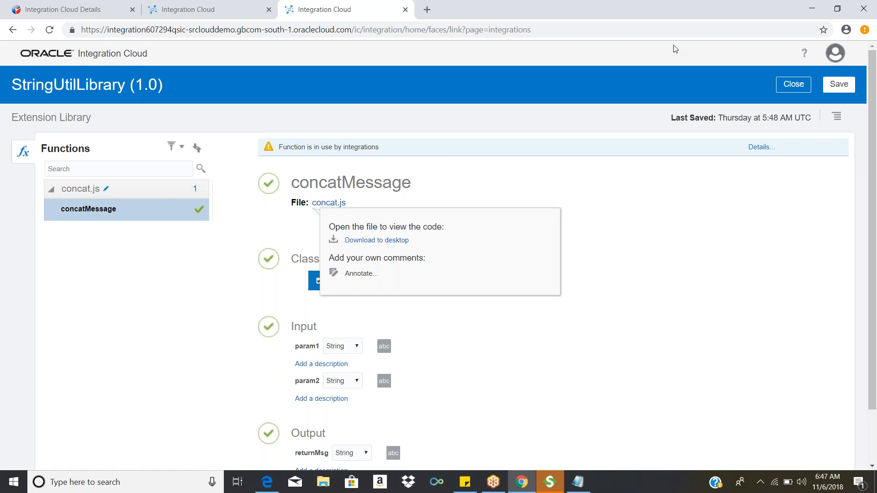
Step: Move the browser window aside to look for the folder window, minimize SoapUI, and restore the browser to full size
{"action": "left_click_drag", "start_coordinate": [676, 9], "coordinate": [680, 220]}
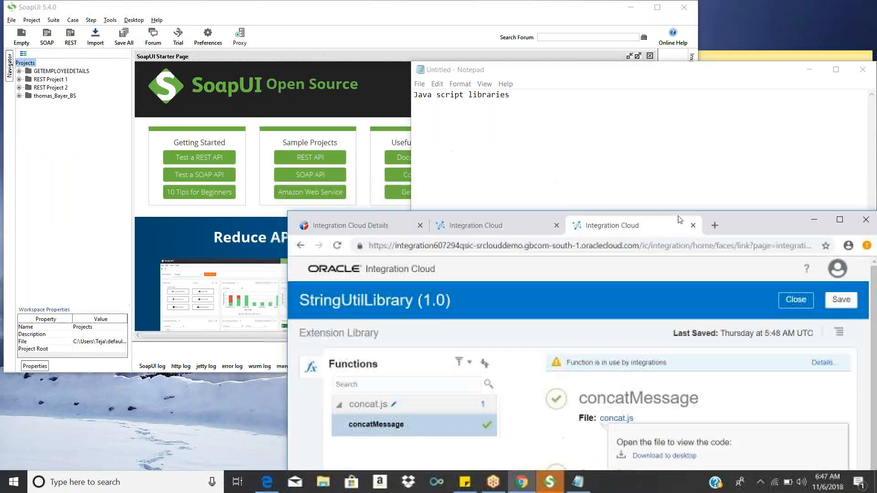
{"action": "left_click", "coordinate": [634, 9]}
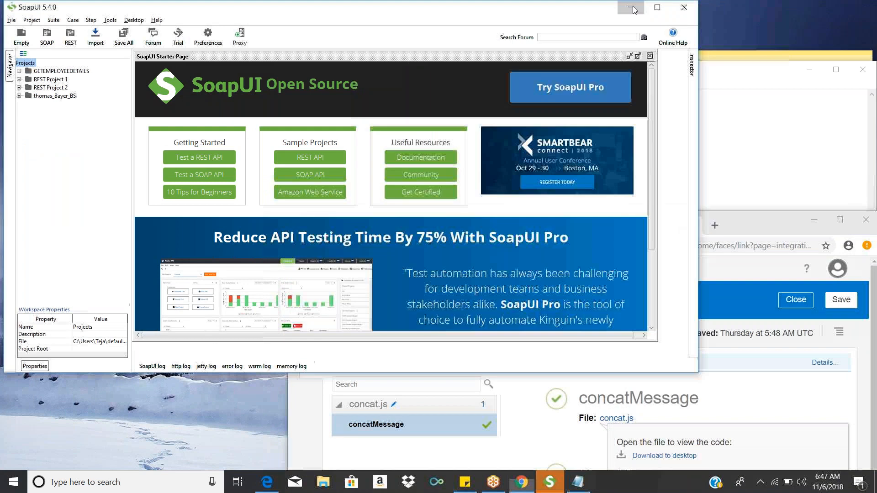
{"action": "left_click", "coordinate": [634, 9]}
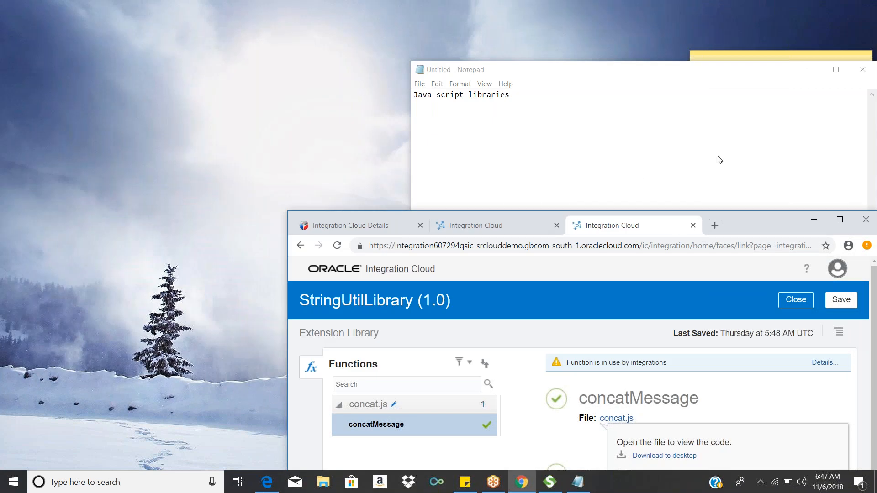
{"action": "left_click_drag", "start_coordinate": [721, 160], "coordinate": [763, 17]}
{"action": "left_click", "coordinate": [820, 9]}
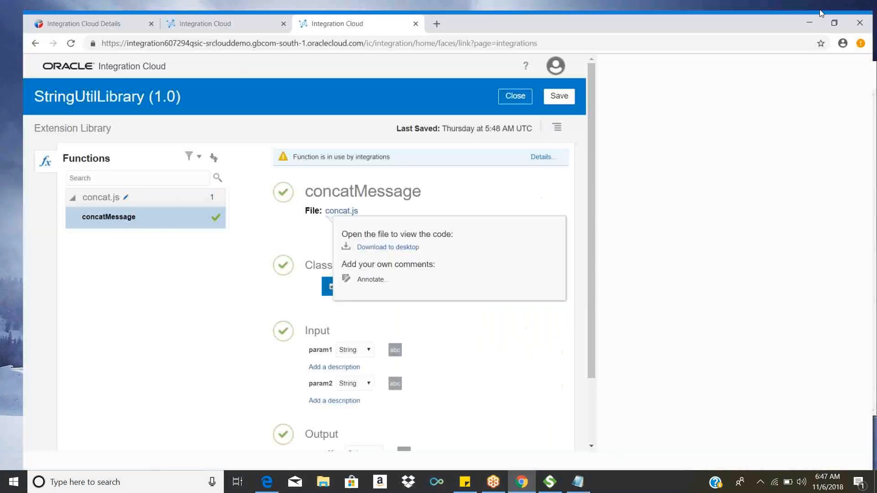
{"action": "left_click", "coordinate": [846, 29]}
{"action": "left_click", "coordinate": [750, 11]}
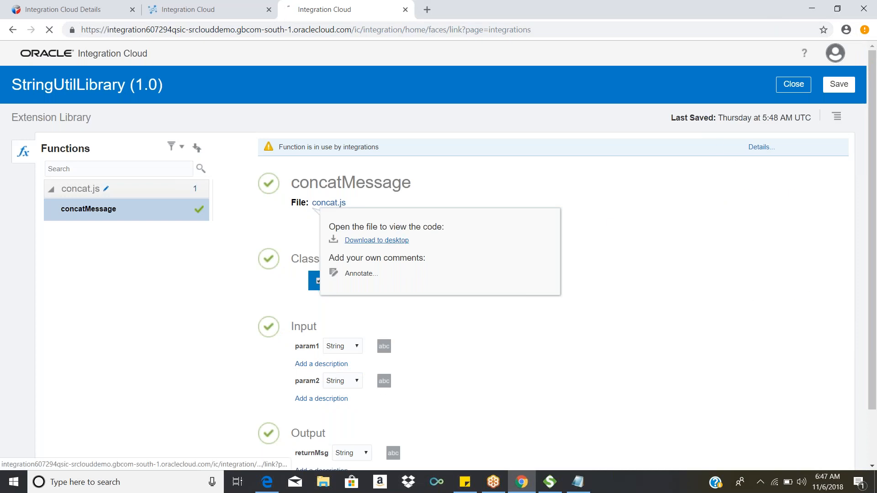
Step: Download concat.js once more, keep the file, and show it in the Downloads folder
{"action": "left_click", "coordinate": [377, 241]}
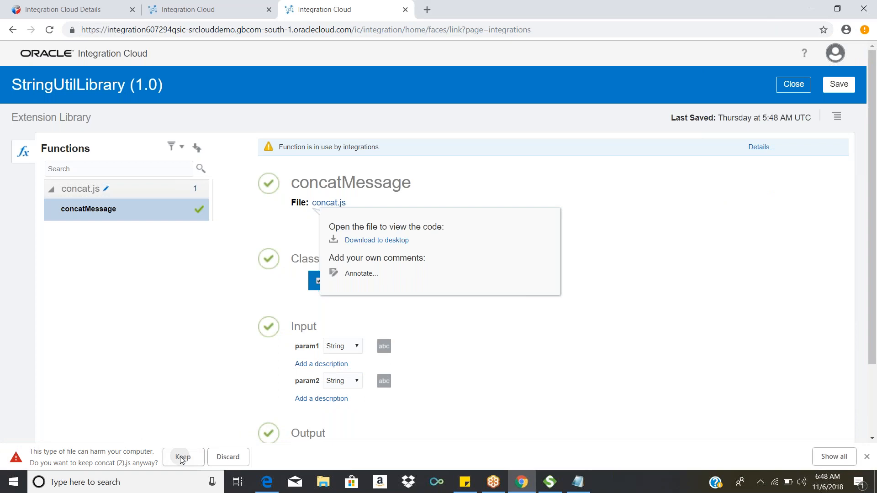
{"action": "left_click", "coordinate": [180, 457]}
{"action": "right_click", "coordinate": [82, 464]}
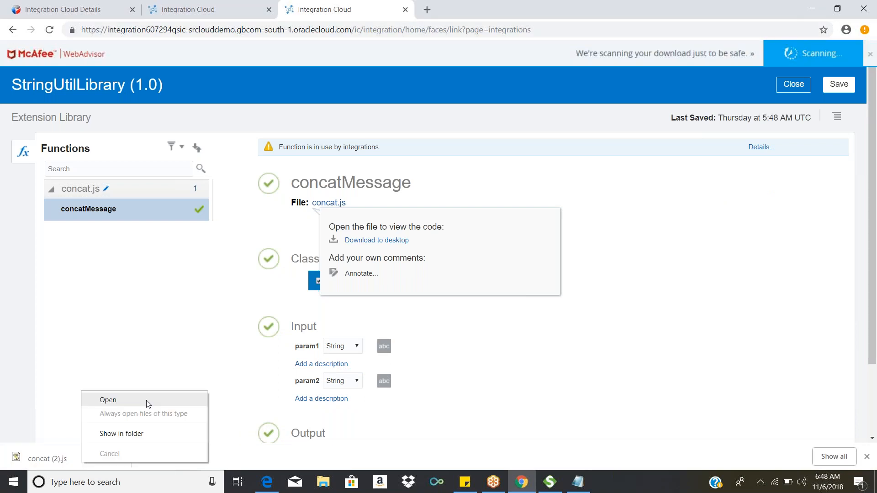
{"action": "left_click", "coordinate": [136, 433]}
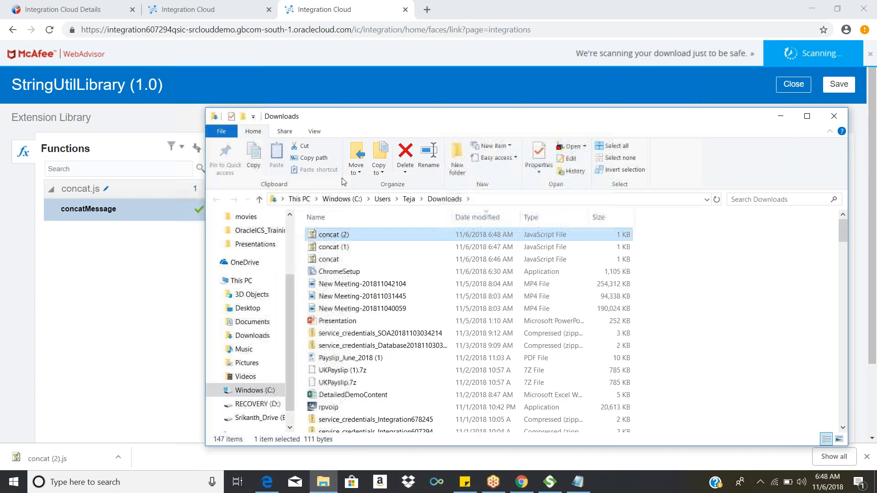
Step: Open the concat (2) file in Notepad++ and select the entire concatMessage function code
{"action": "right_click", "coordinate": [326, 238]}
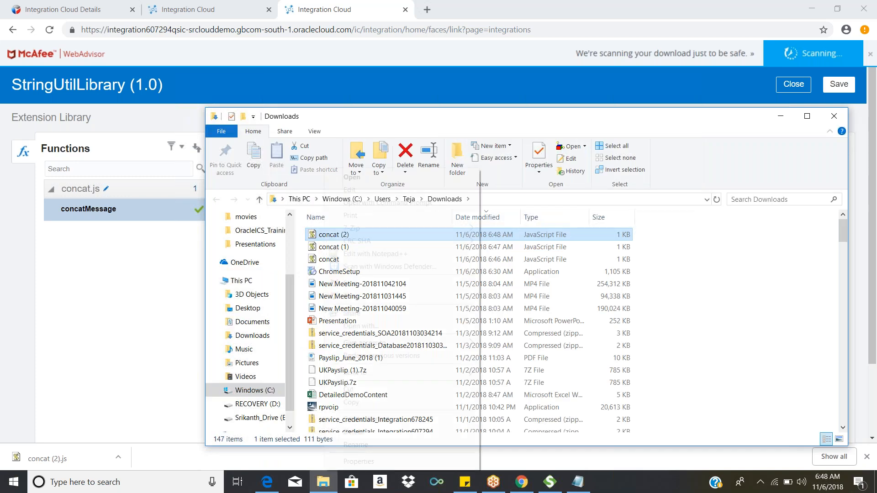
{"action": "left_click", "coordinate": [367, 255]}
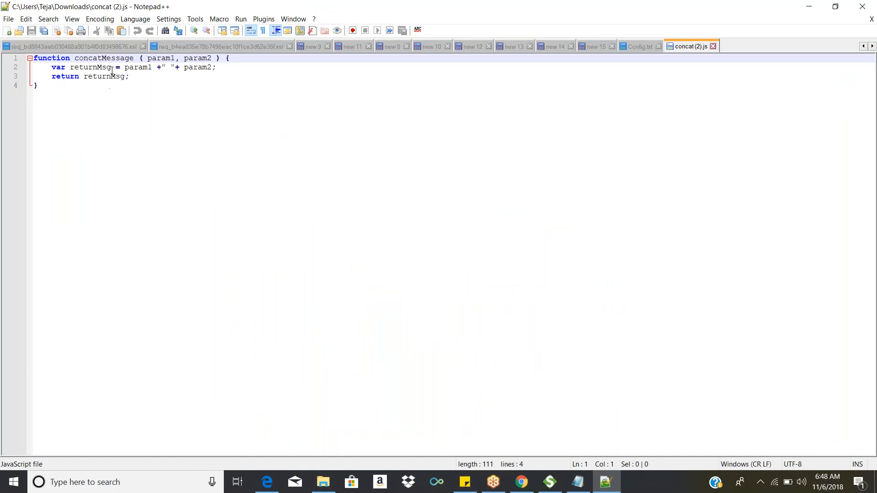
{"action": "left_click", "coordinate": [66, 88]}
{"action": "left_click_drag", "start_coordinate": [66, 88], "coordinate": [19, 62]}
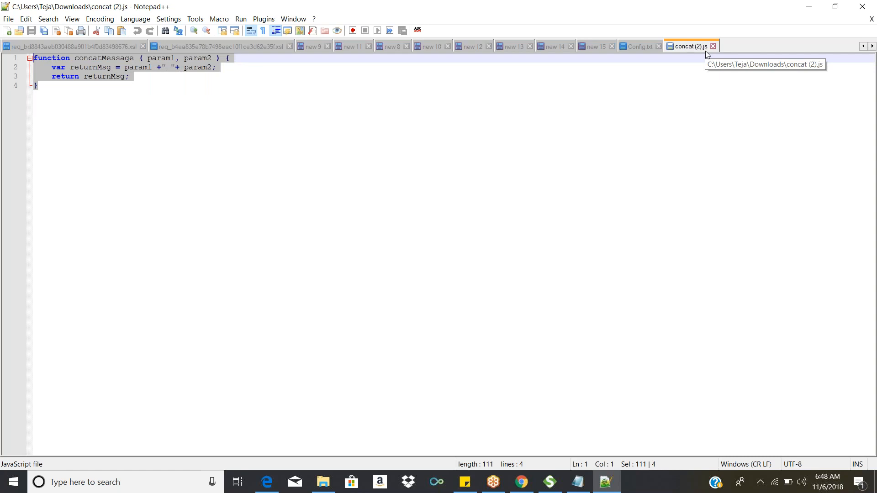
Step: Examine the concatMessage code in the concat (2).js file, including the returnMsg line and the param1 parameter
{"action": "left_click", "coordinate": [67, 171]}
{"action": "left_click_drag", "start_coordinate": [61, 134], "coordinate": [28, 52]}
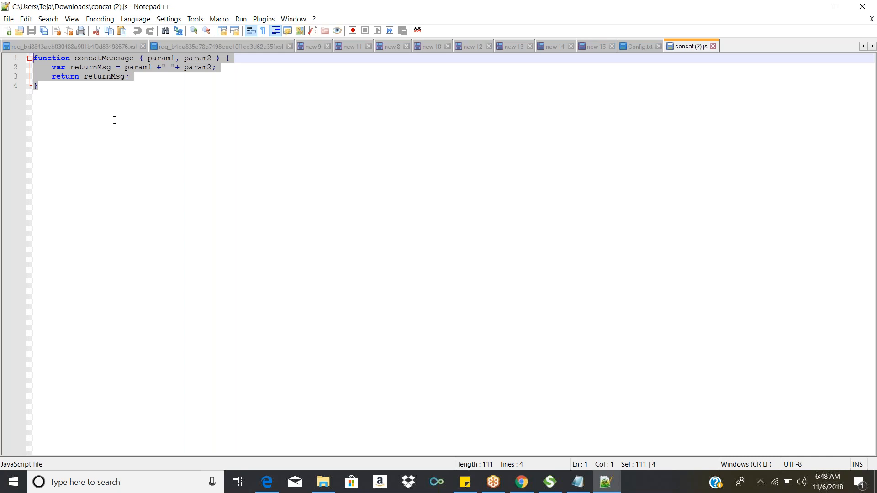
{"action": "double_click", "coordinate": [115, 67]}
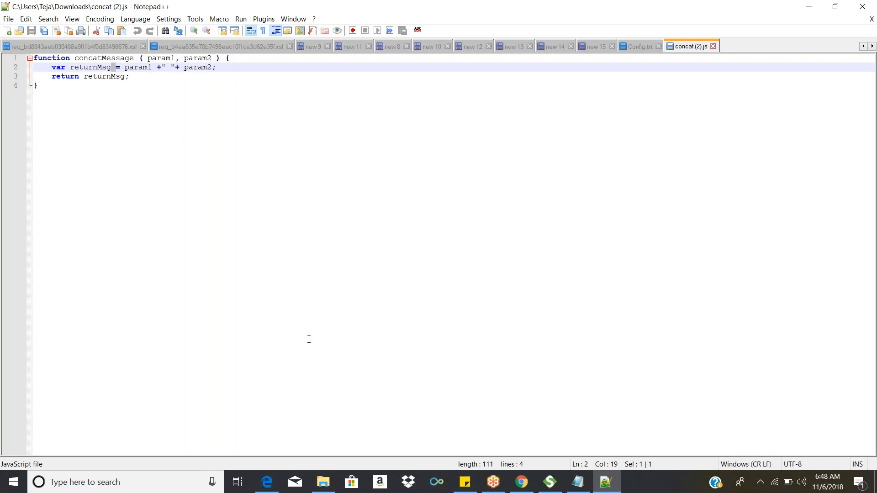
{"action": "mouse_move", "coordinate": [470, 486]}
{"action": "key", "text": "ctrl+a"}
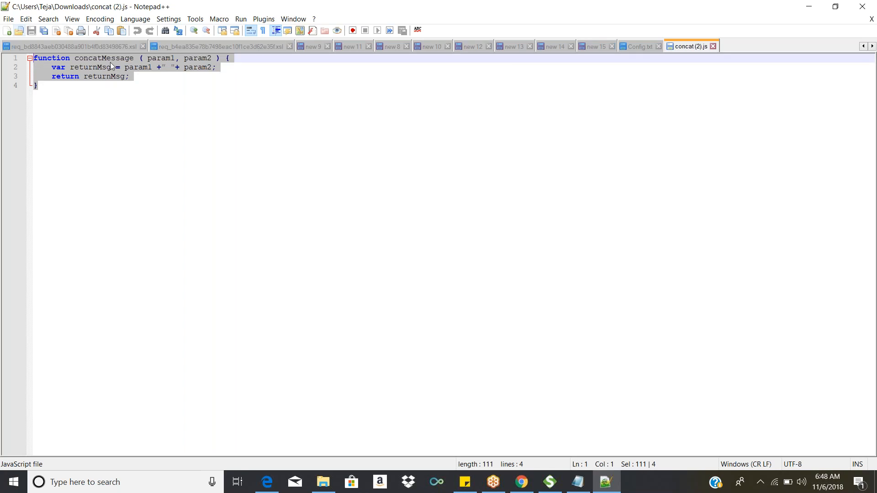
{"action": "double_click", "coordinate": [155, 60]}
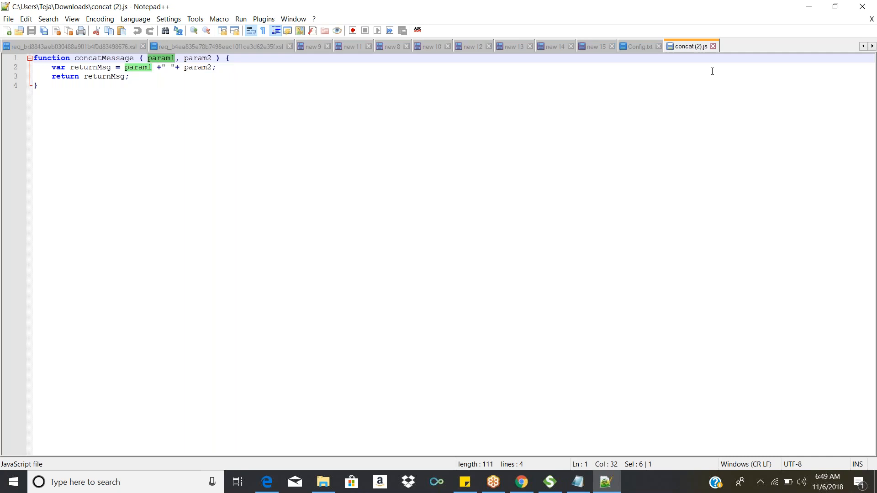
Step: Minimize Notepad++ and the Downloads folder window, and close the StringUtilLibrary editor in the browser
{"action": "left_click", "coordinate": [809, 10]}
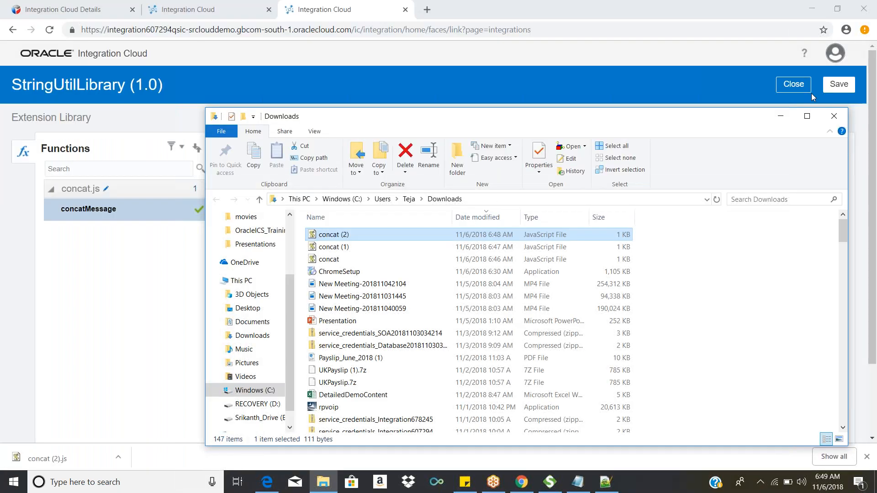
{"action": "left_click", "coordinate": [781, 115]}
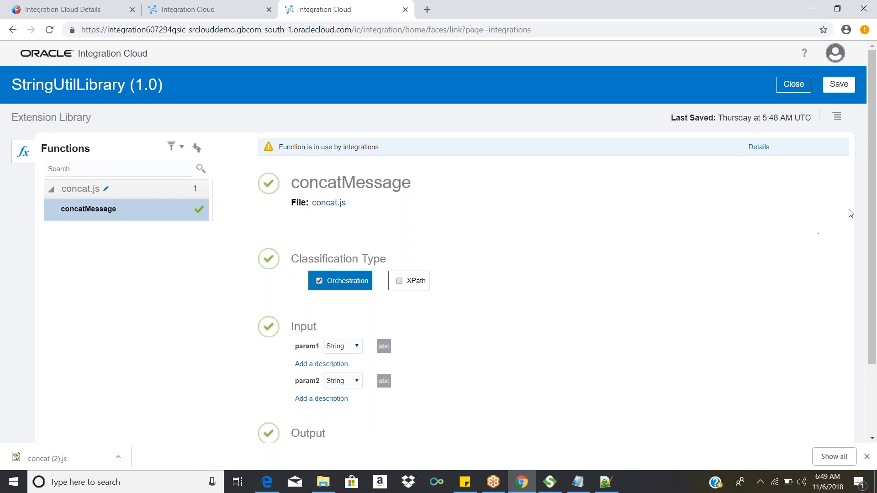
{"action": "left_click", "coordinate": [796, 91]}
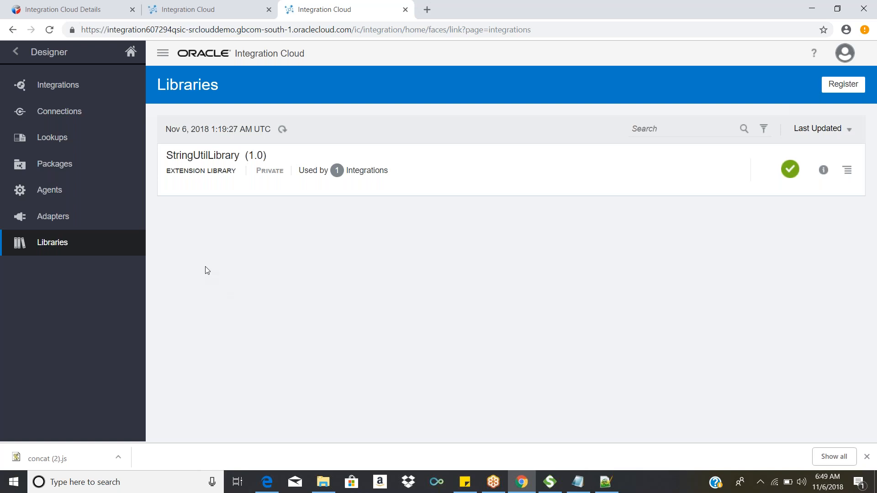
Step: Switch to Notepad++ and write the sample comparison a<back a few lines below the concatMessage function
{"action": "mouse_move", "coordinate": [614, 490]}
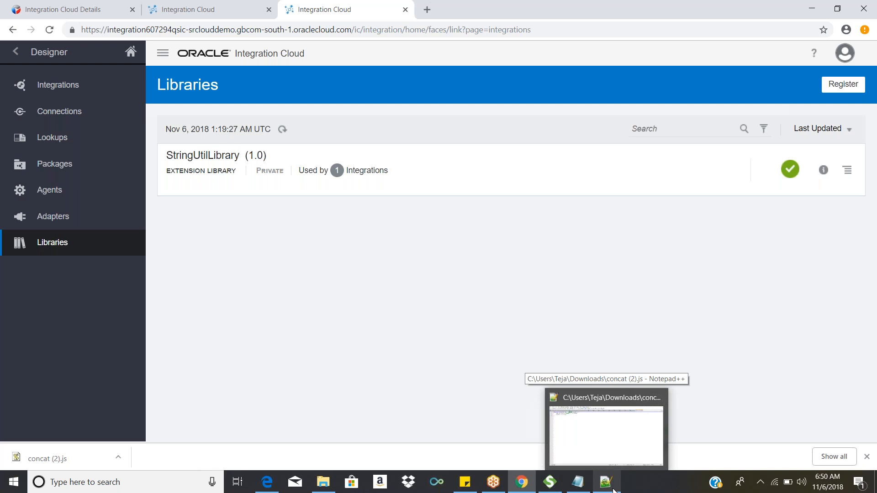
{"action": "left_click", "coordinate": [613, 490]}
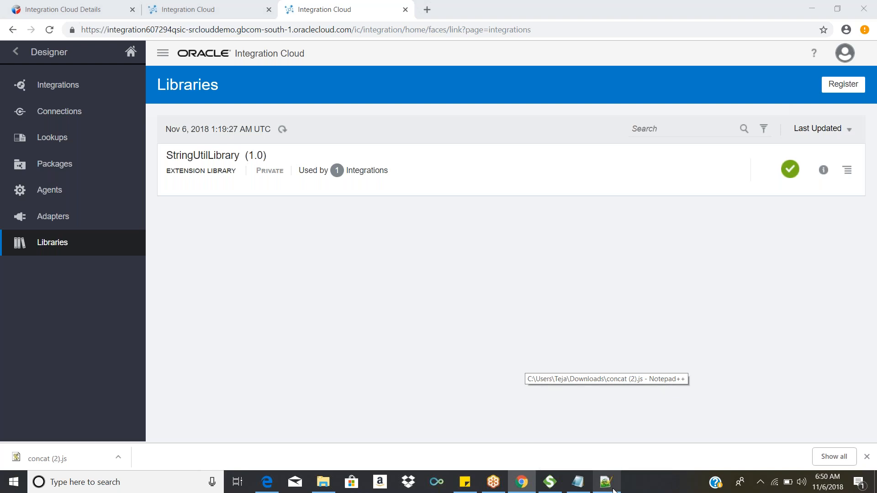
{"action": "key", "text": "Return"}
{"action": "key", "text": "Return"}
{"action": "key", "text": "Return"}
{"action": "key", "text": "Return"}
{"action": "type", "text": "a<B"}
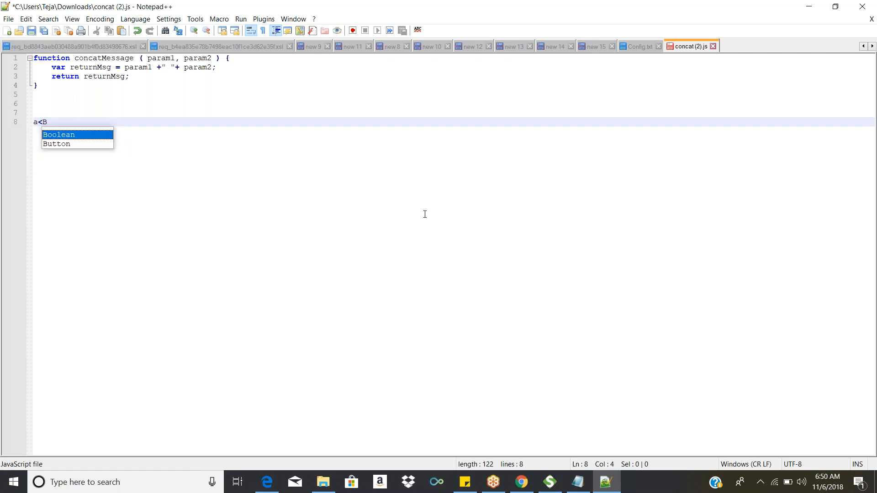
{"action": "key", "text": "BackSpace"}
{"action": "type", "text": "b"}
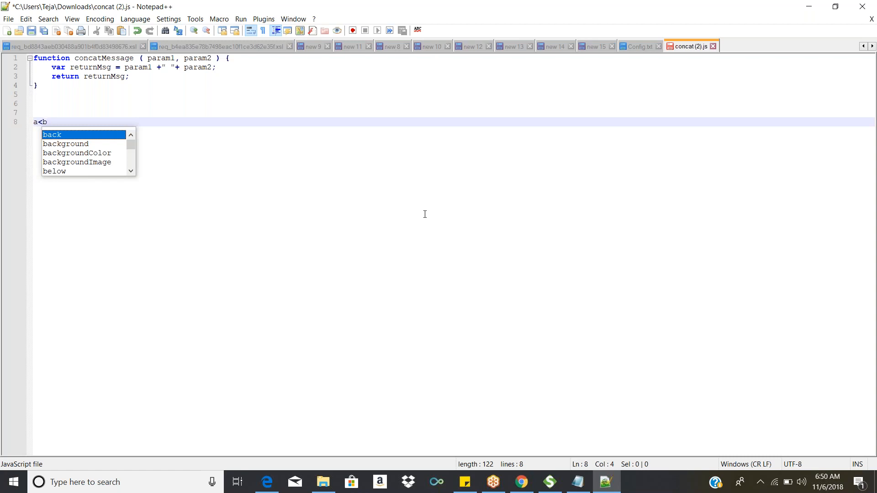
{"action": "key", "text": "Return"}
{"action": "key", "text": "Return"}
{"action": "key", "text": "Return"}
Step: Add the sample comparisons 3<4 and 4<3 below a<back, separated by blank lines
{"action": "type", "text": "3<"}
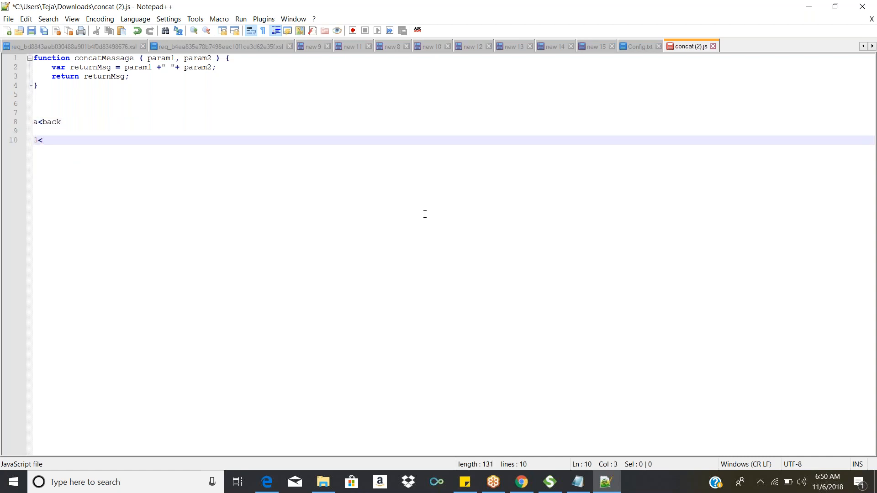
{"action": "type", "text": "4"}
{"action": "key", "text": "Return"}
{"action": "key", "text": "Return"}
{"action": "type", "text": "4<"}
{"action": "key", "text": "BackSpace"}
{"action": "type", "text": "<3"}
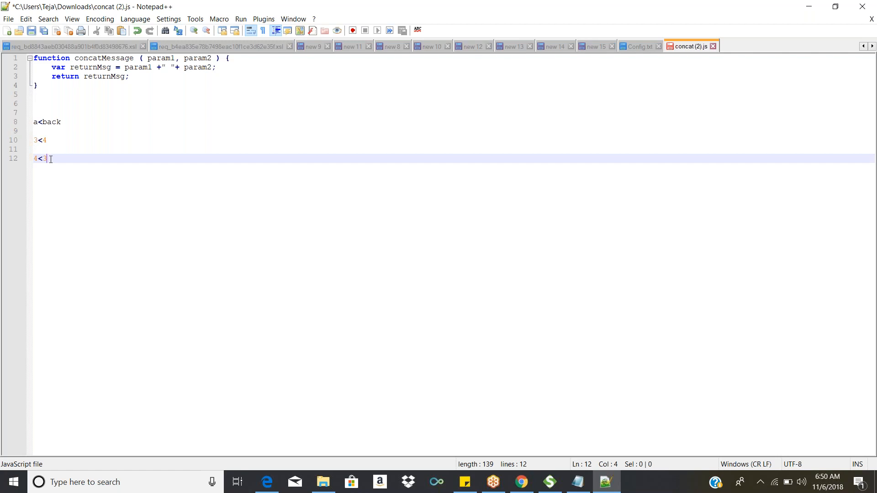
Step: Delete all the sample comparison lines below the concatMessage function
{"action": "left_click_drag", "start_coordinate": [51, 159], "coordinate": [30, 144]}
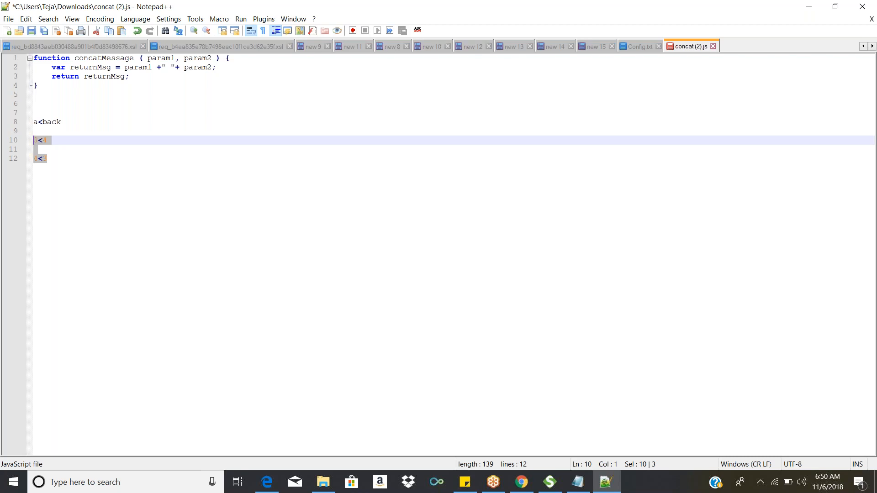
{"action": "left_click", "coordinate": [94, 161]}
{"action": "left_click_drag", "start_coordinate": [73, 168], "coordinate": [26, 122]}
{"action": "key", "text": "Delete"}
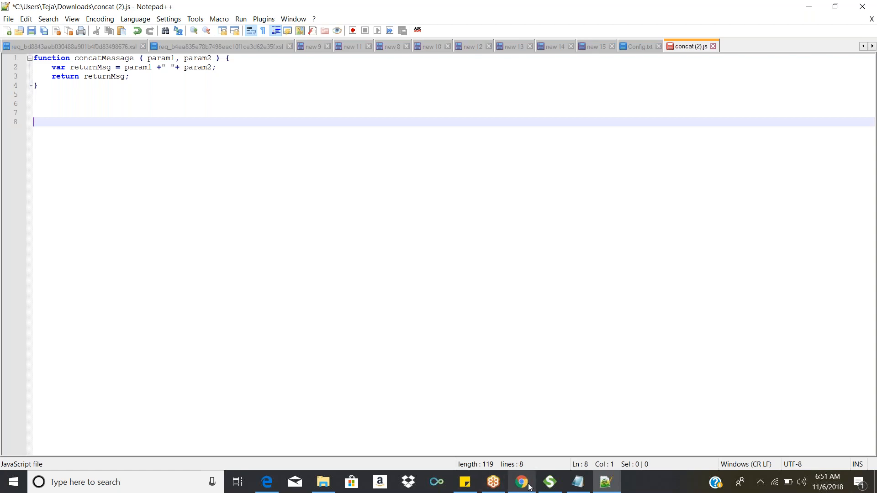
Step: Switch to Chrome and bring up the ScheduledOrchestrationDemo2 flow, showing the end of the orchestration
{"action": "mouse_move", "coordinate": [528, 489]}
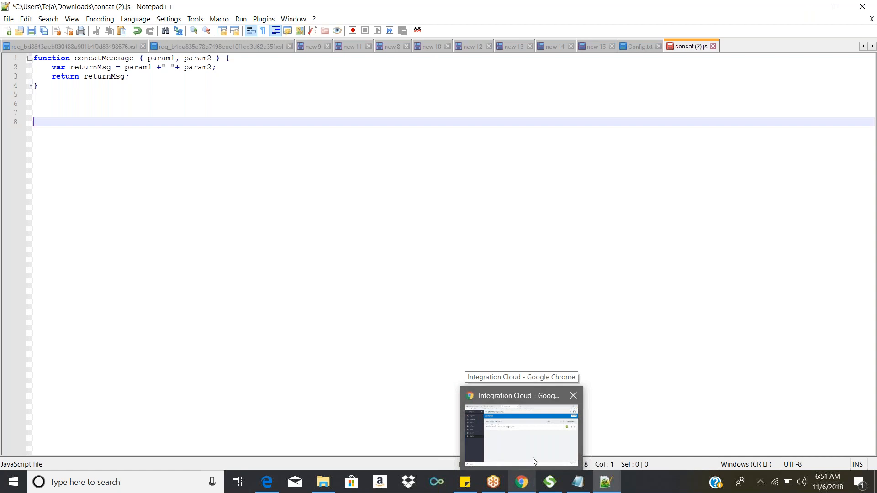
{"action": "left_click", "coordinate": [522, 482]}
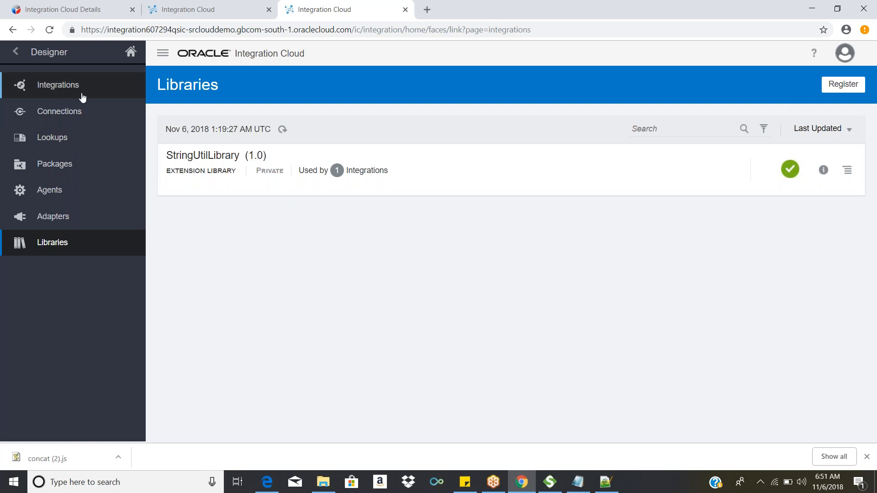
{"action": "left_click", "coordinate": [179, 4]}
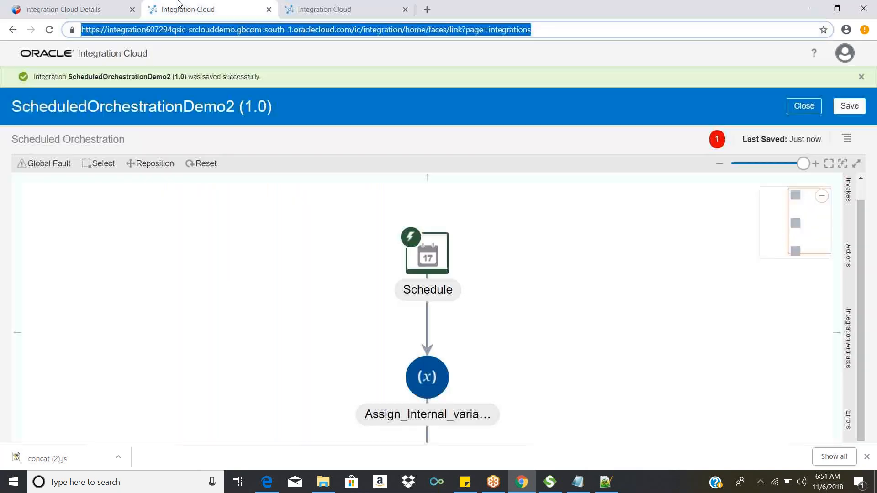
{"action": "left_click_drag", "start_coordinate": [521, 319], "coordinate": [458, 200]}
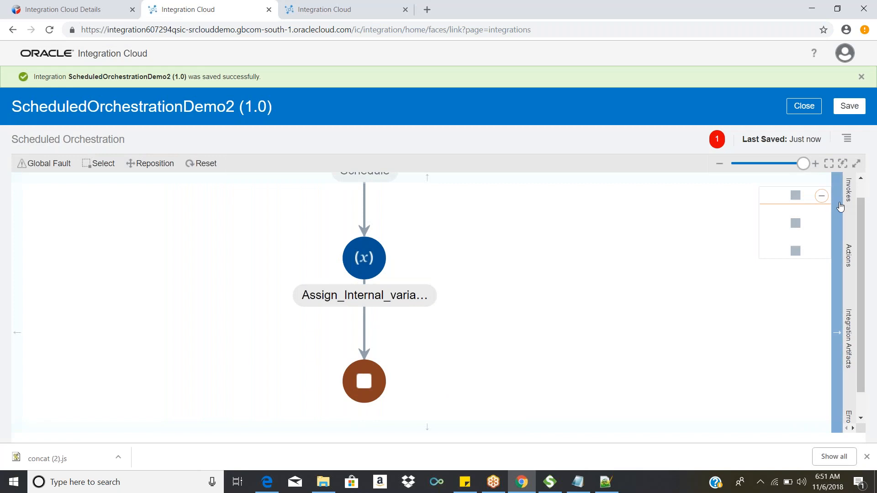
Step: Insert a Function Call action between the Assign_Internal_varia… action and the end of the flow
{"action": "mouse_move", "coordinate": [606, 482]}
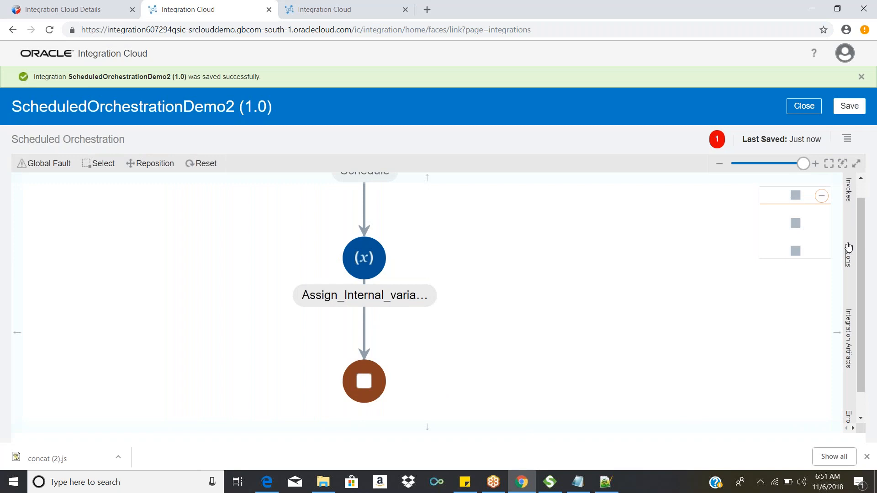
{"action": "left_click", "coordinate": [848, 257]}
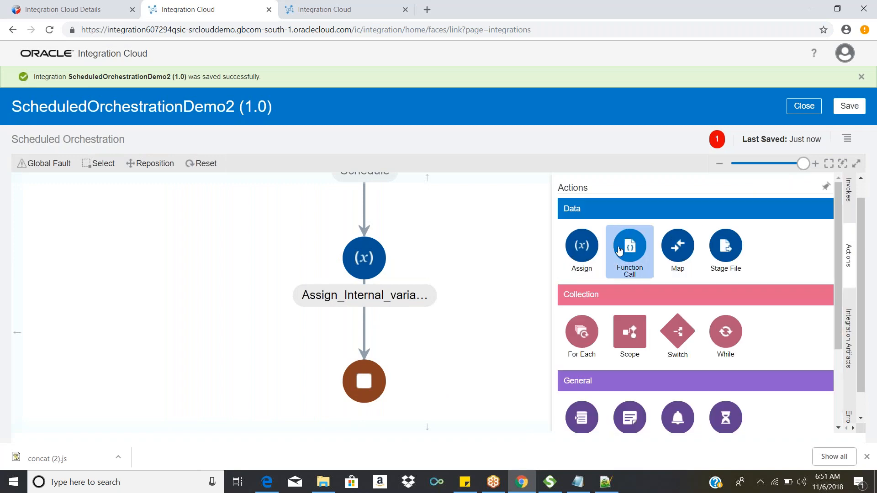
{"action": "left_click_drag", "start_coordinate": [634, 261], "coordinate": [364, 197]}
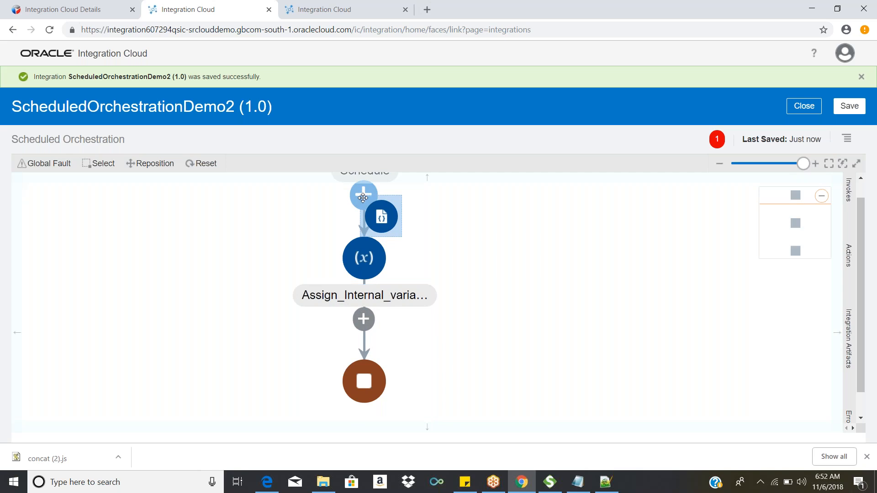
{"action": "left_click_drag", "start_coordinate": [363, 197], "coordinate": [370, 323]}
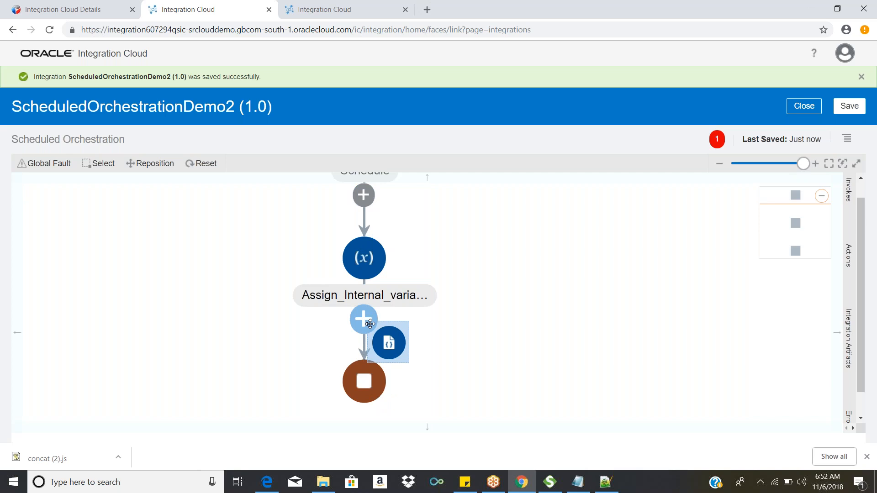
{"action": "left_click_drag", "start_coordinate": [370, 324], "coordinate": [370, 324]}
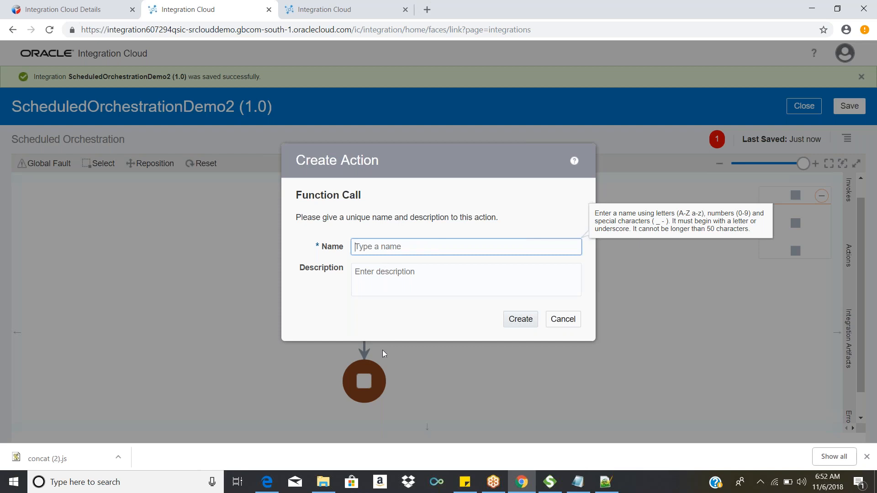
Step: Enter JavaScriptCall as the name of the new Function Call action
{"action": "type", "text": "J"}
{"action": "key", "text": "BackSpace"}
{"action": "type", "text": "Con"}
{"action": "key", "text": "BackSpace"}
{"action": "key", "text": "BackSpace"}
{"action": "key", "text": "BackSpace"}
{"action": "type", "text": "JavaScriptCall"}
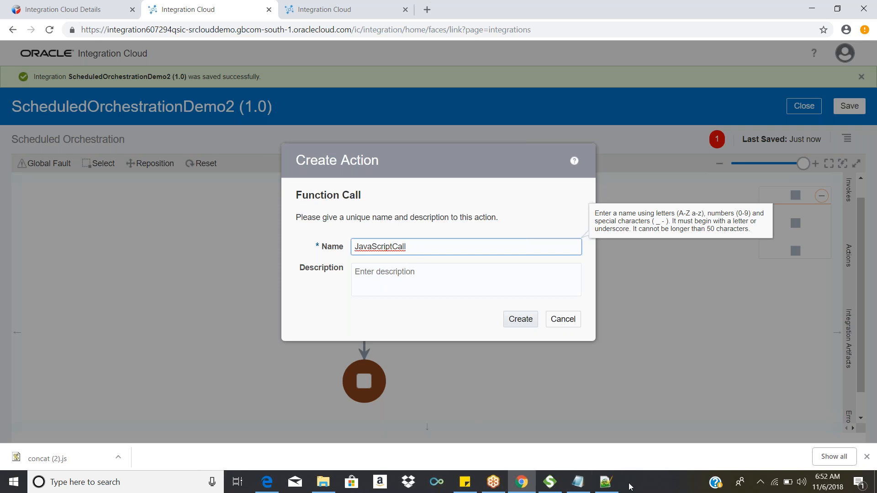
Step: Check the concatMessage function name in Notepad++ and return to the browser
{"action": "left_click", "coordinate": [599, 487]}
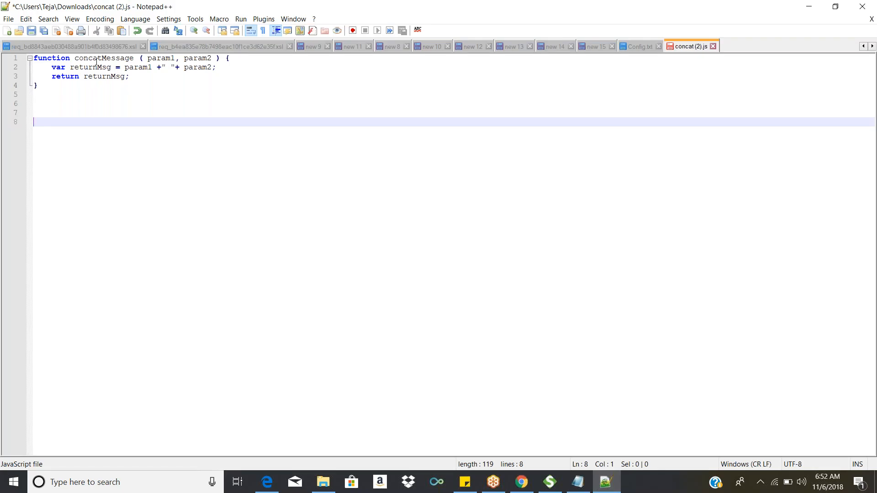
{"action": "double_click", "coordinate": [96, 61]}
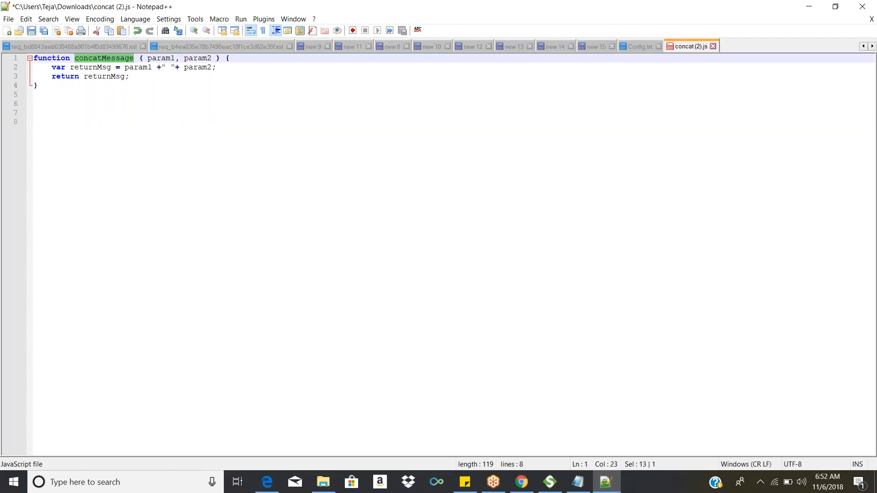
{"action": "key", "text": "alt+Tab"}
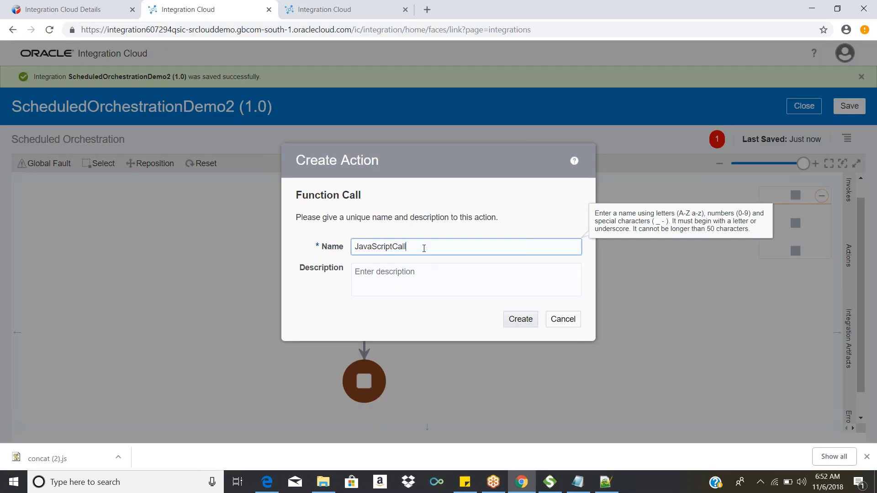
Step: Change the action name to javaScriptCall, leave the description empty, and create the Function Call action
{"action": "left_click_drag", "start_coordinate": [422, 247], "coordinate": [335, 234]}
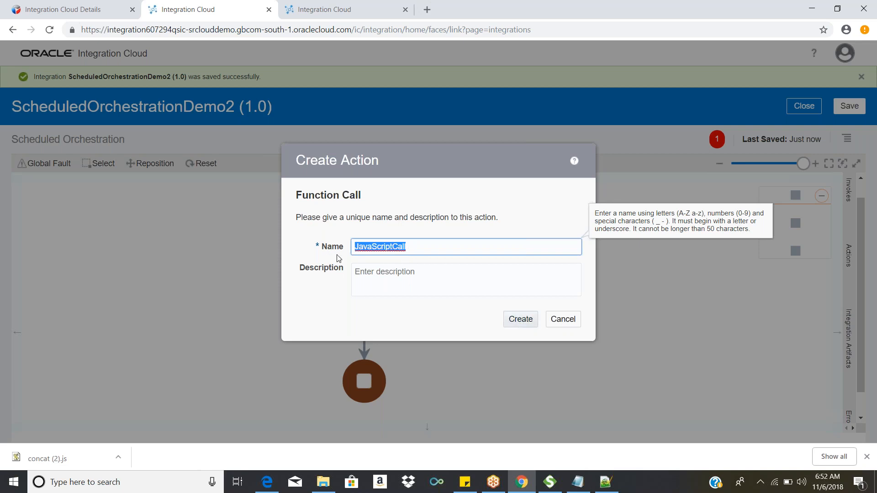
{"action": "left_click", "coordinate": [367, 247]}
{"action": "left_click", "coordinate": [359, 249]}
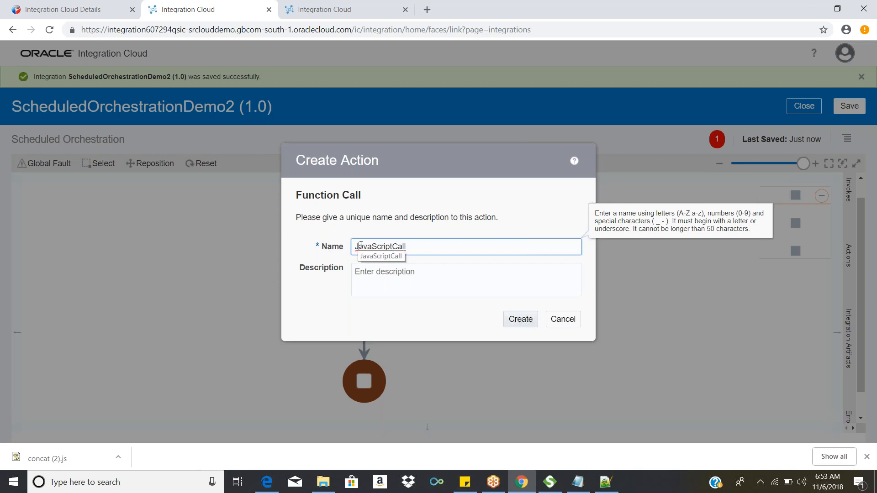
{"action": "key", "text": "BackSpace"}
{"action": "type", "text": "j"}
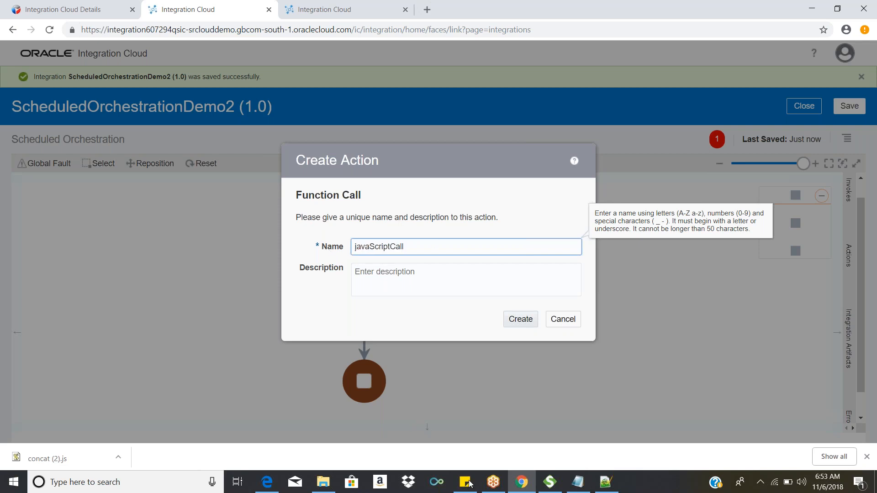
{"action": "left_click", "coordinate": [393, 288]}
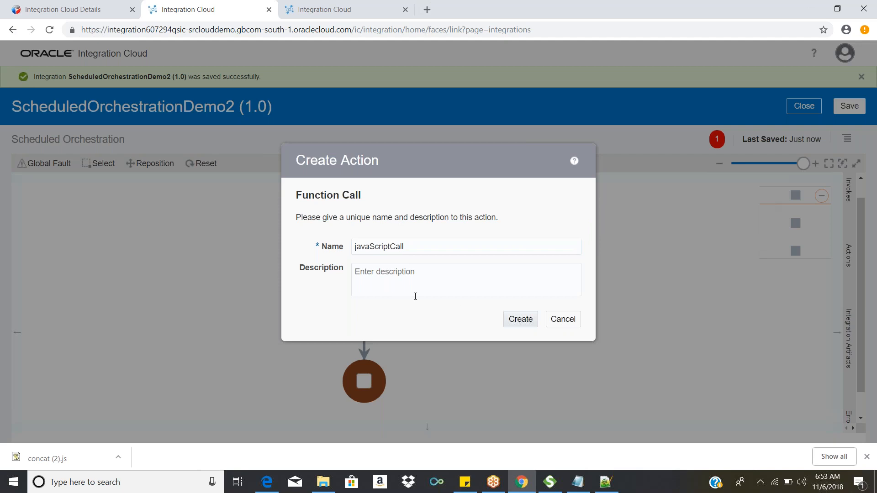
{"action": "left_click", "coordinate": [515, 325]}
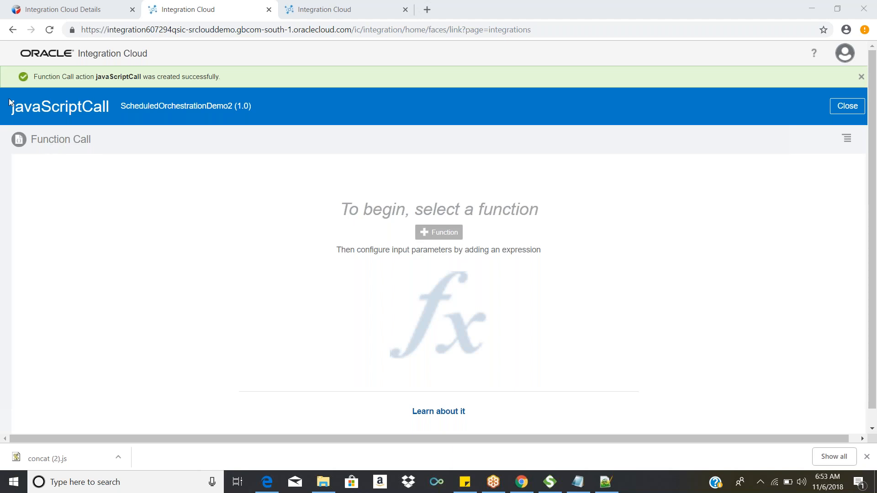
Step: Open the function selection for the javaScriptCall action
{"action": "left_click_drag", "start_coordinate": [11, 106], "coordinate": [43, 109]}
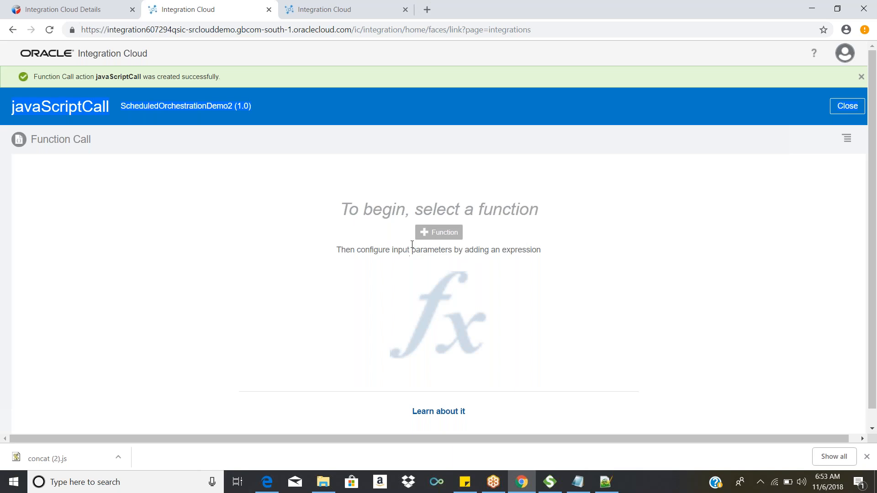
{"action": "left_click", "coordinate": [430, 232]}
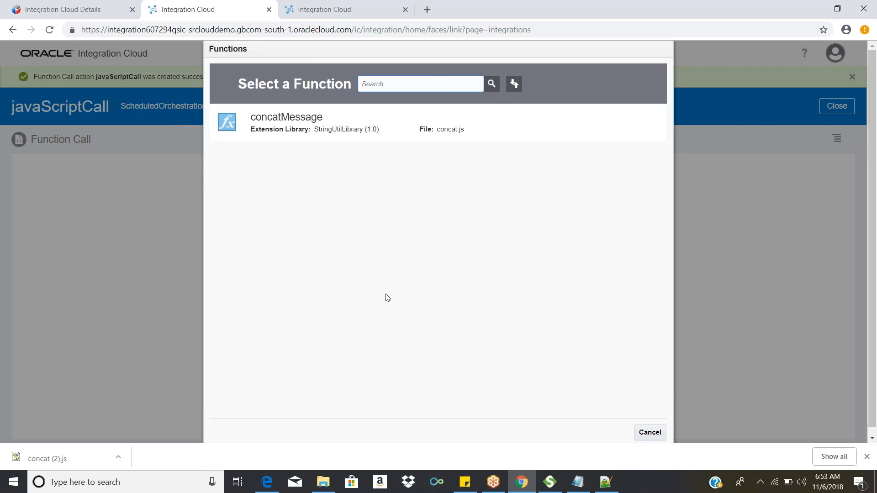
Step: Compare the available function with the registered StringUtilLibrary and the concatMessage source in Notepad++, returning to the function selection
{"action": "left_click", "coordinate": [315, 9]}
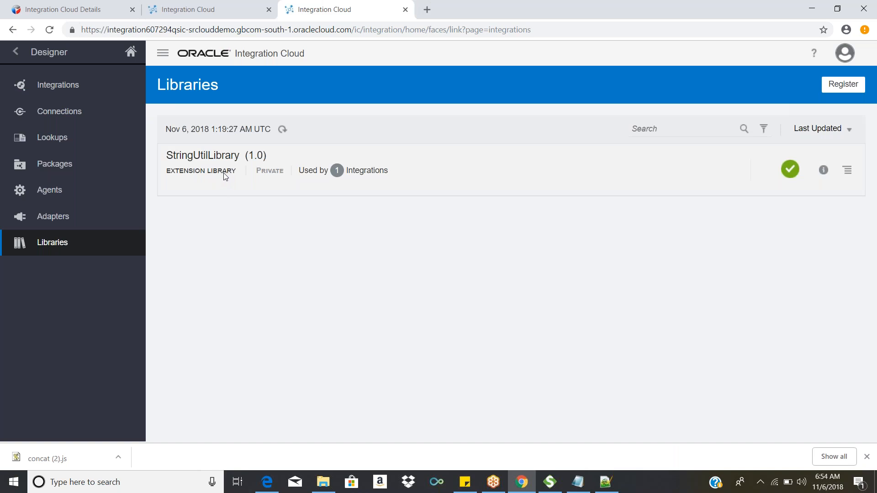
{"action": "left_click", "coordinate": [183, 7]}
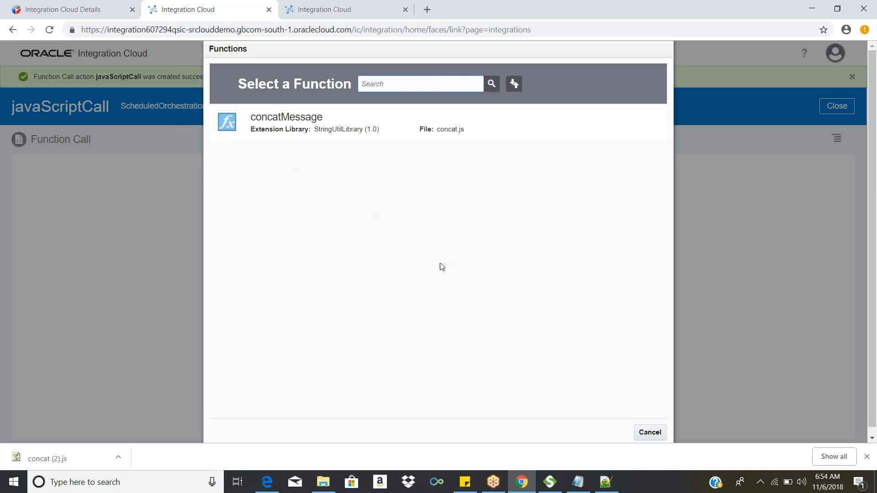
{"action": "left_click", "coordinate": [606, 482]}
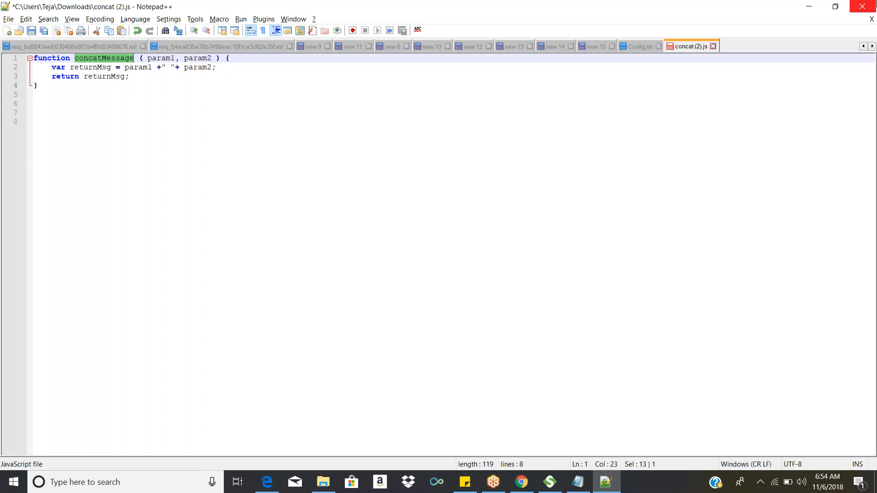
{"action": "left_click", "coordinate": [810, 5]}
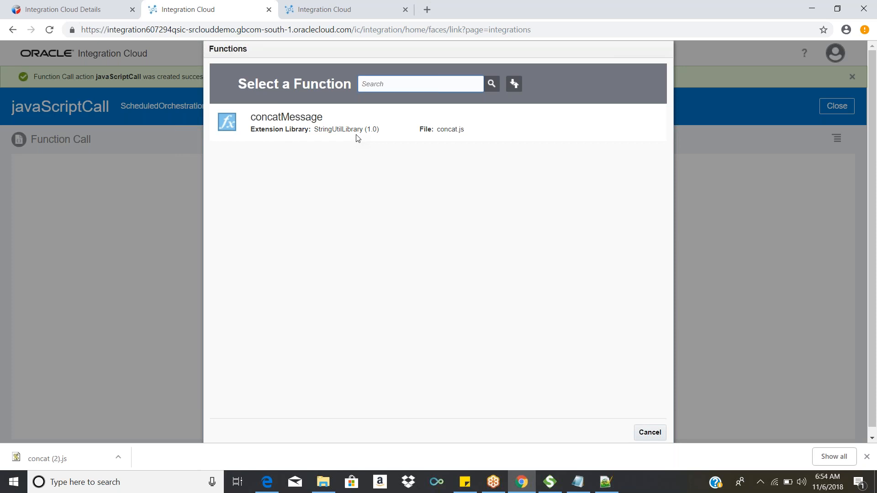
{"action": "left_click", "coordinate": [617, 487]}
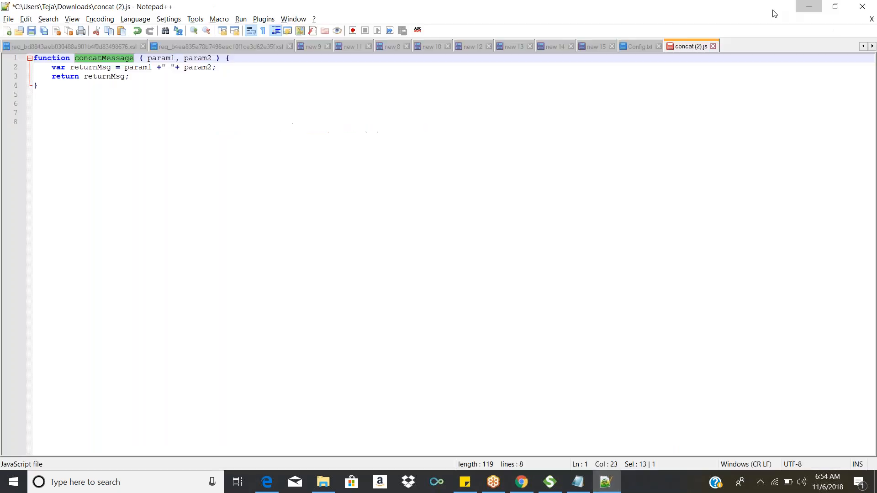
{"action": "left_click", "coordinate": [810, 6]}
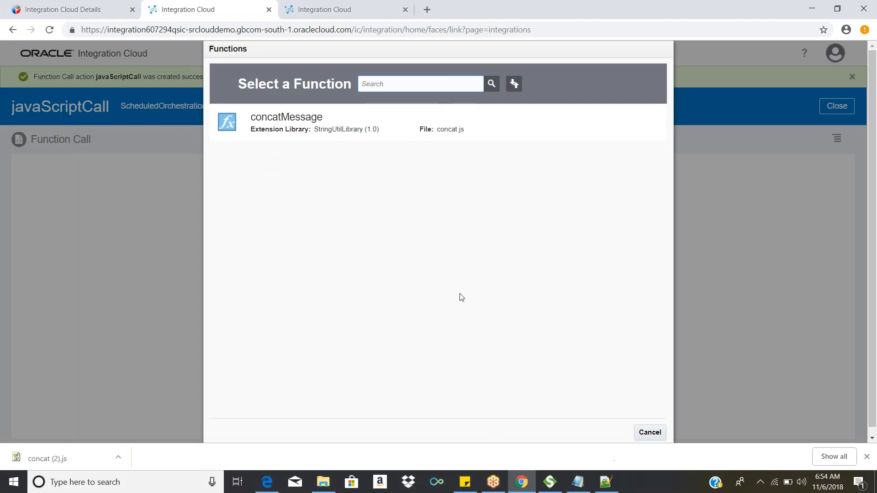
{"action": "left_click", "coordinate": [616, 486]}
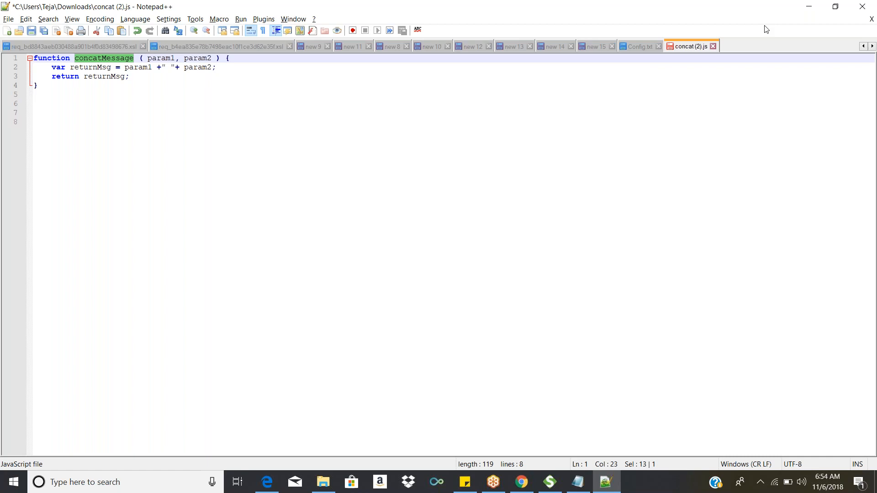
{"action": "left_click", "coordinate": [808, 7]}
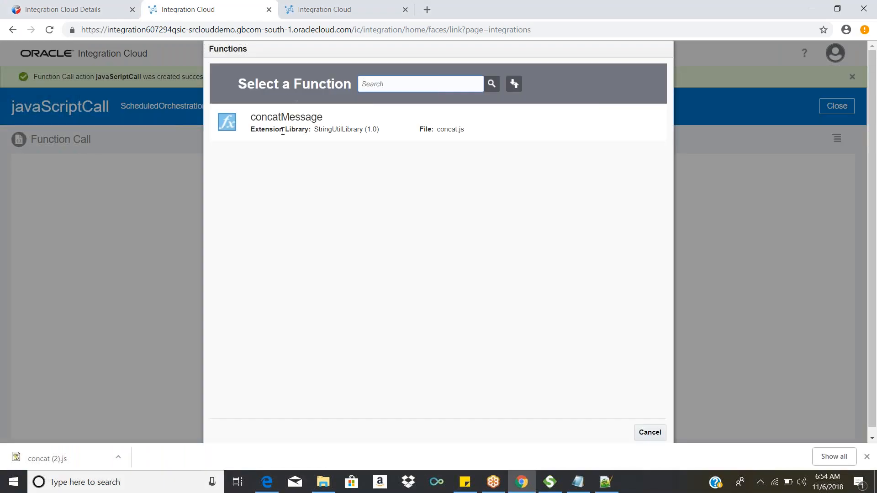
Step: Examine the concatMessage entry's extension library, source file and signature in the function list
{"action": "left_click_drag", "start_coordinate": [250, 129], "coordinate": [464, 134]}
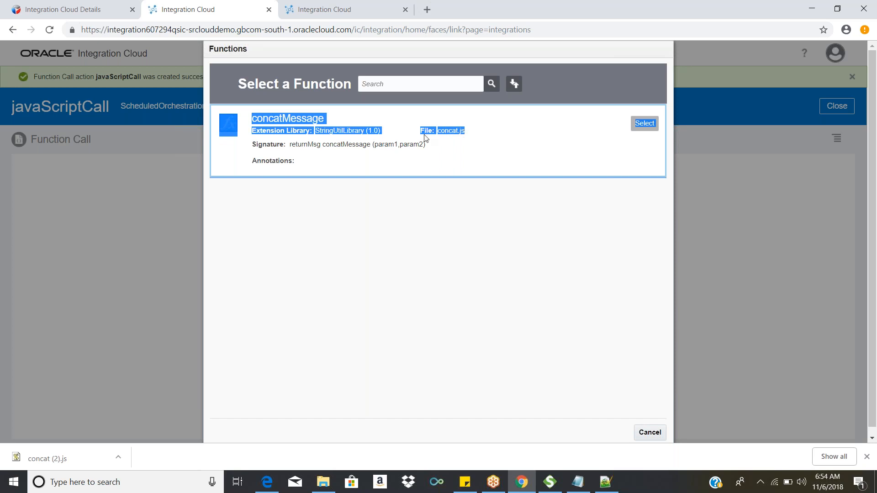
{"action": "left_click", "coordinate": [366, 130]}
{"action": "left_click_drag", "start_coordinate": [379, 134], "coordinate": [317, 133]}
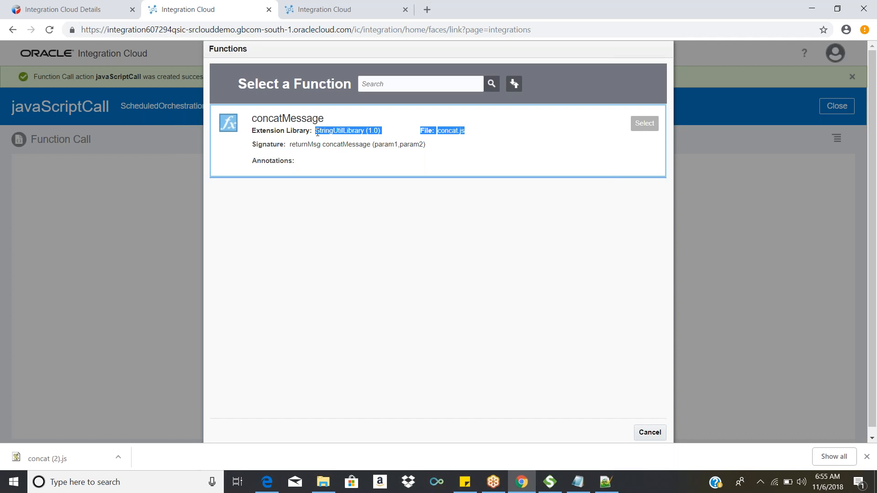
{"action": "left_click", "coordinate": [471, 145]}
{"action": "left_click_drag", "start_coordinate": [464, 131], "coordinate": [436, 132]}
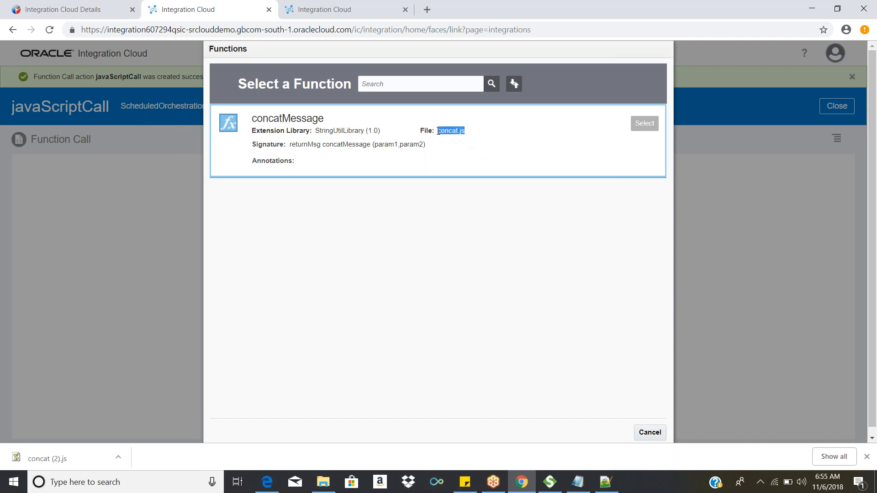
{"action": "left_click_drag", "start_coordinate": [375, 144], "coordinate": [398, 145]}
{"action": "left_click", "coordinate": [305, 145]}
{"action": "double_click", "coordinate": [305, 145]}
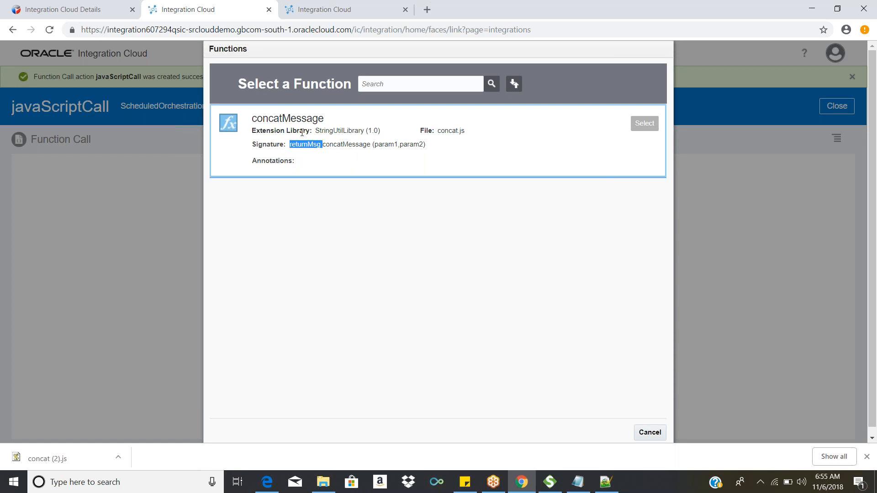
Step: Enter co in the function search and select concatMessage from StringUtilLibrary for the action
{"action": "left_click", "coordinate": [414, 83]}
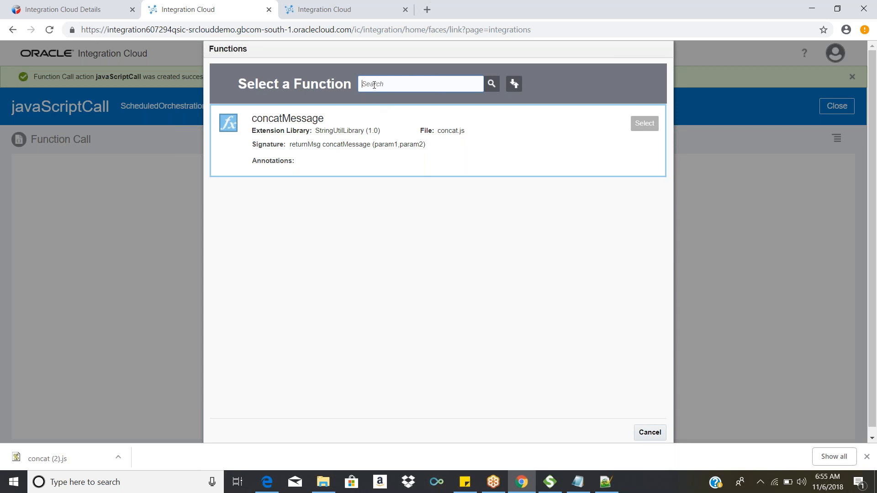
{"action": "type", "text": "co"}
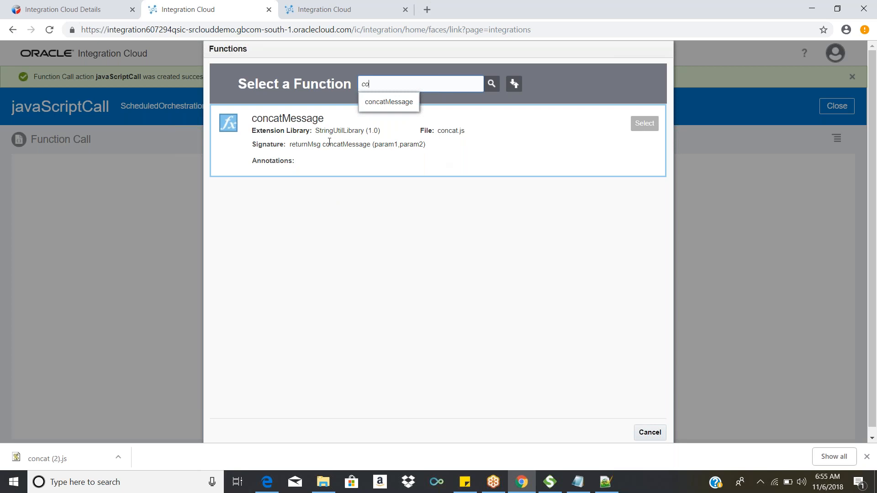
{"action": "left_click", "coordinate": [548, 194]}
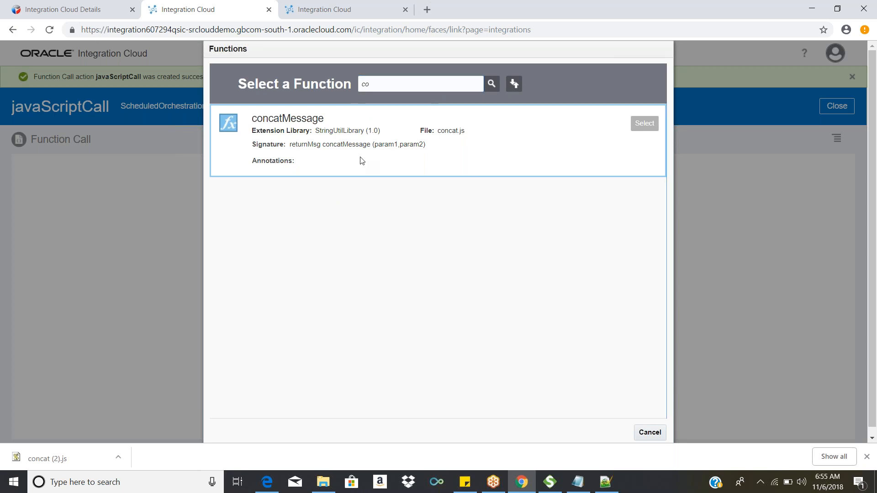
{"action": "left_click", "coordinate": [643, 127]}
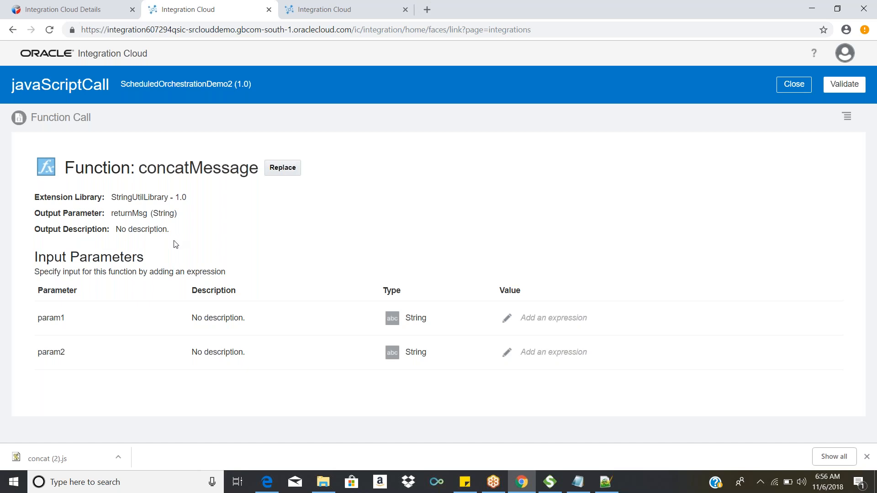
Step: Review concatMessage's library, output and input parameters, check its arguments in the Notepad++ source, and return to the browser
{"action": "left_click_drag", "start_coordinate": [35, 197], "coordinate": [183, 197]}
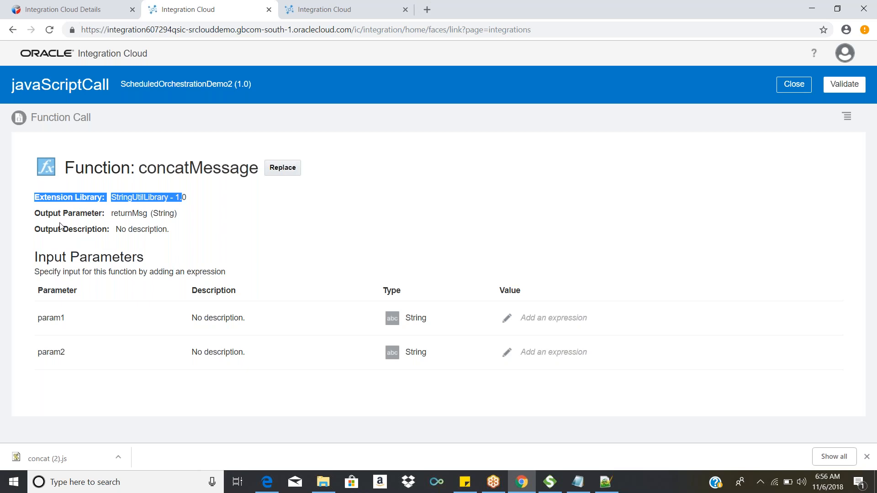
{"action": "left_click_drag", "start_coordinate": [33, 210], "coordinate": [166, 216]}
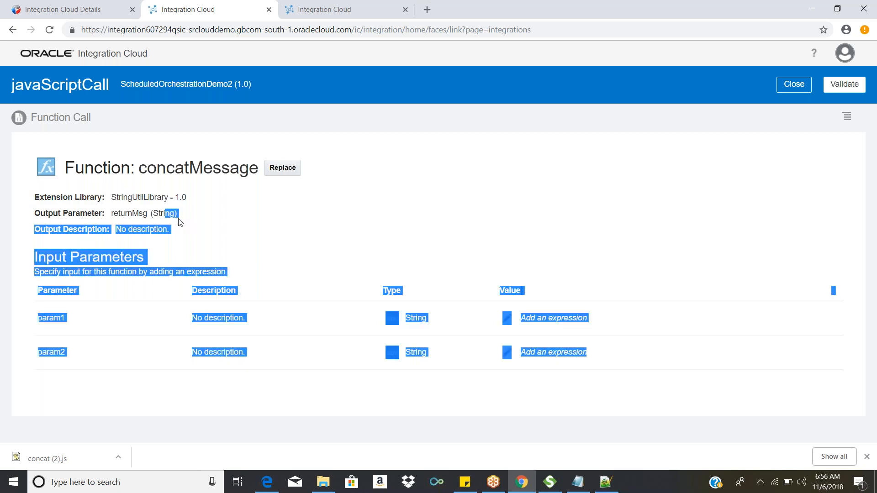
{"action": "left_click", "coordinate": [180, 222]}
{"action": "left_click_drag", "start_coordinate": [19, 264], "coordinate": [148, 262]}
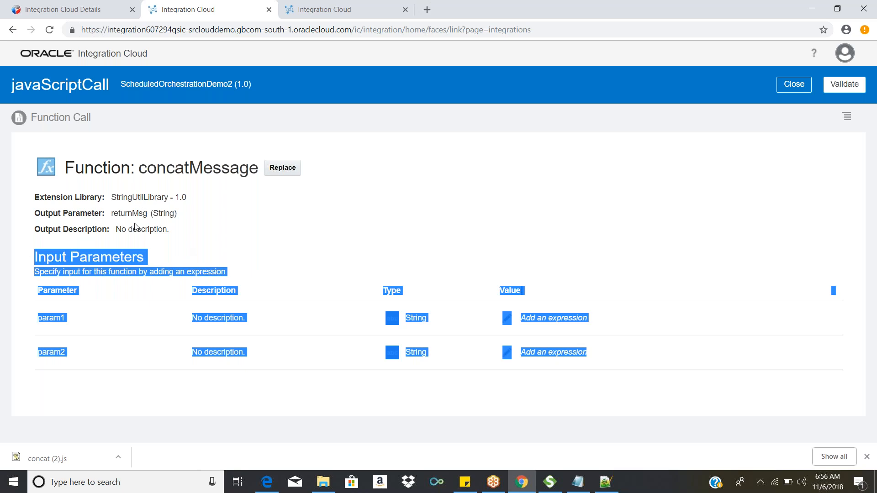
{"action": "left_click_drag", "start_coordinate": [142, 166], "coordinate": [257, 171]}
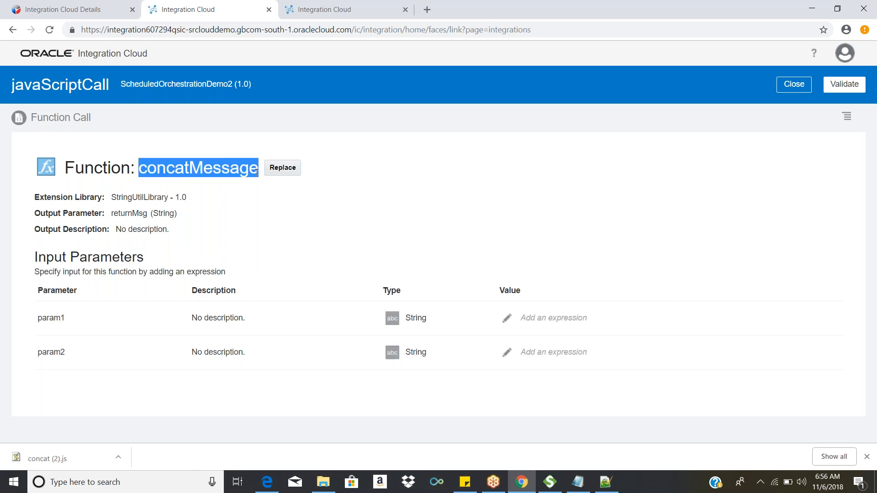
{"action": "left_click", "coordinate": [609, 478]}
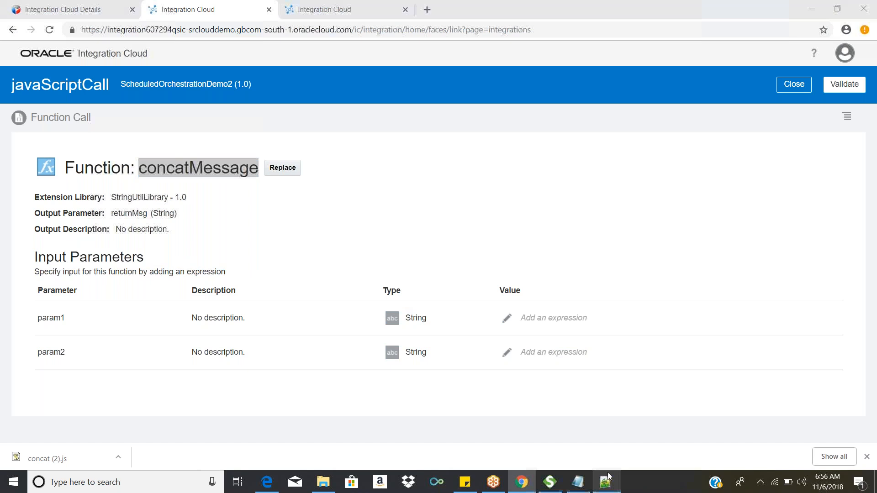
{"action": "double_click", "coordinate": [191, 58]}
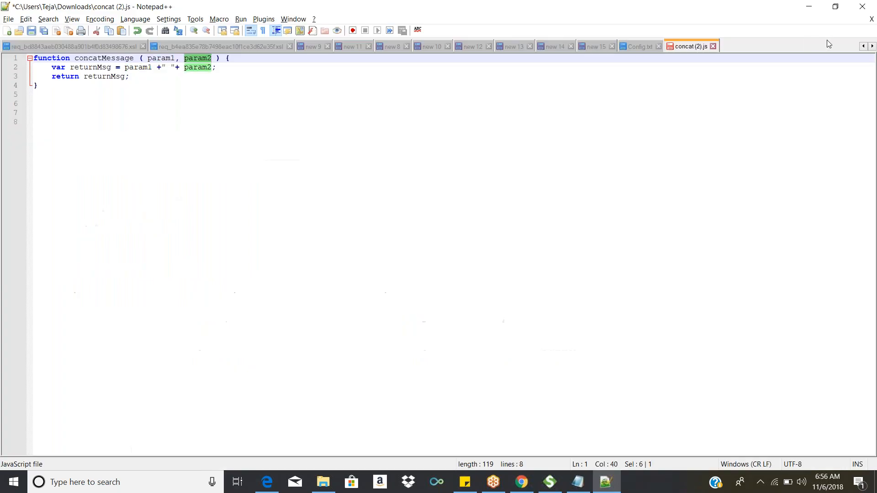
{"action": "left_click", "coordinate": [808, 8]}
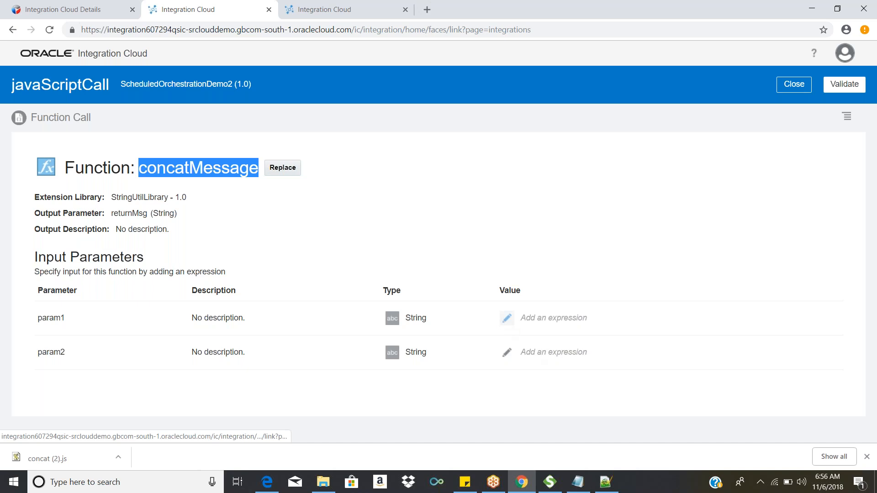
Step: Open the param1 value for editing in the expression editor
{"action": "left_click", "coordinate": [507, 318]}
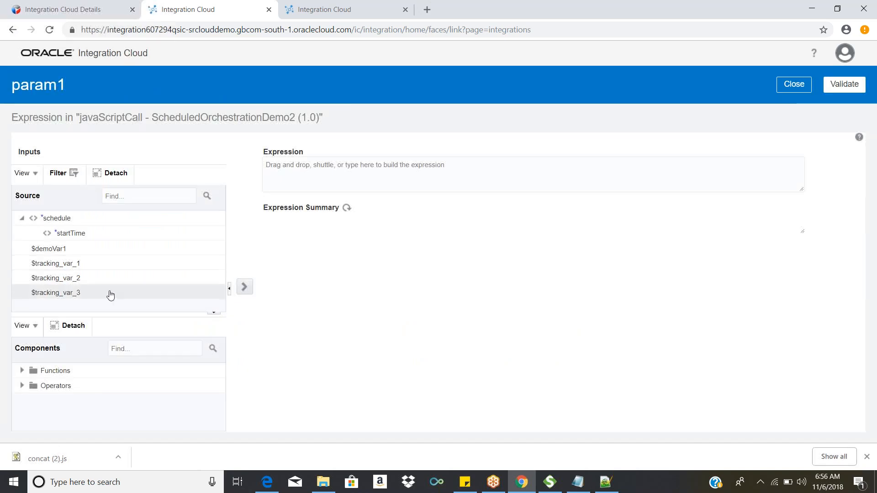
{"action": "left_click", "coordinate": [337, 181]}
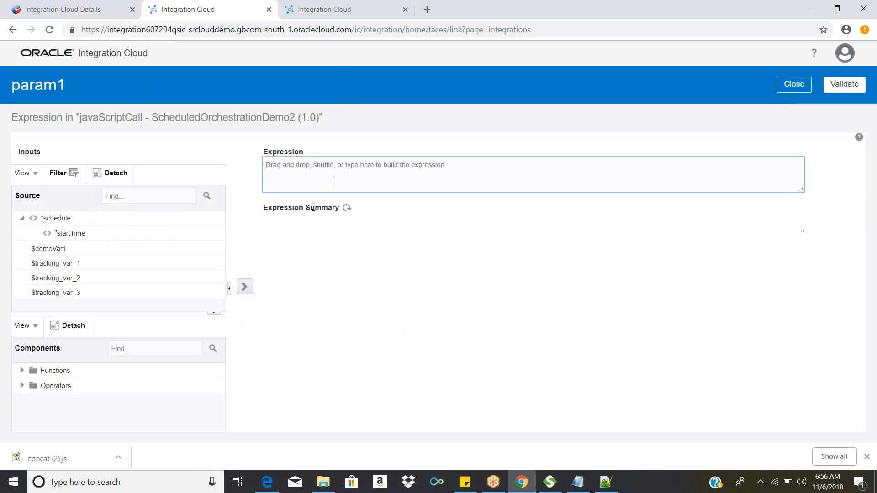
Step: Try $demoVar1 as the param1 expression, and clear the expression again
{"action": "mouse_move", "coordinate": [54, 249]}
{"action": "left_mouse_down"}
{"action": "mouse_move", "coordinate": [459, 176]}
{"action": "mouse_move", "coordinate": [63, 233]}
{"action": "mouse_move", "coordinate": [62, 248]}
{"action": "left_mouse_up"}
{"action": "left_click", "coordinate": [355, 183]}
{"action": "left_click_drag", "start_coordinate": [75, 252], "coordinate": [299, 226]}
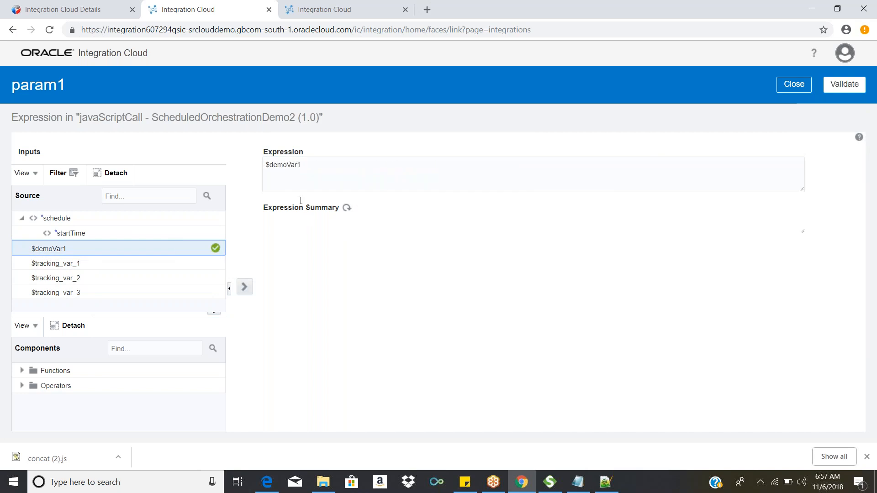
{"action": "left_click", "coordinate": [331, 162]}
{"action": "key", "text": "ctrl+a"}
{"action": "key", "text": "BackSpace"}
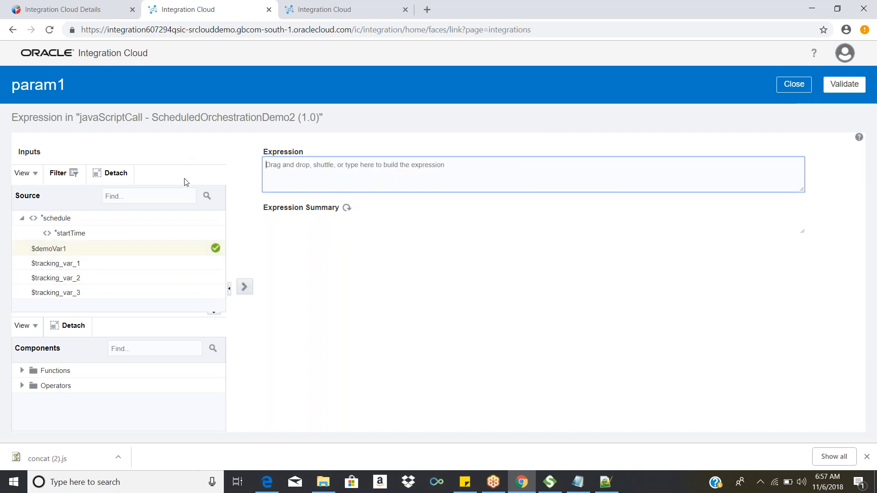
Step: Set the param1 expression to 'test1', validate it, and return to the function's parameters
{"action": "type", "text": "'tes"}
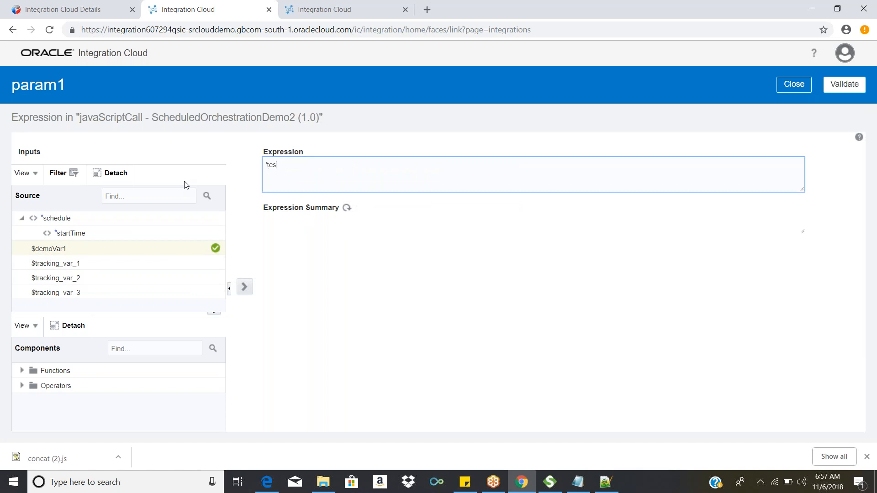
{"action": "type", "text": "t1'"}
{"action": "left_click", "coordinate": [838, 92]}
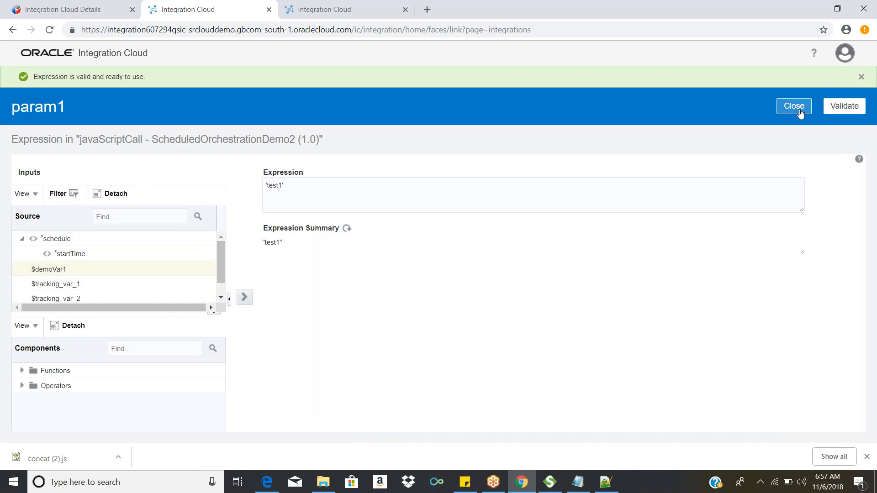
{"action": "left_click", "coordinate": [795, 110]}
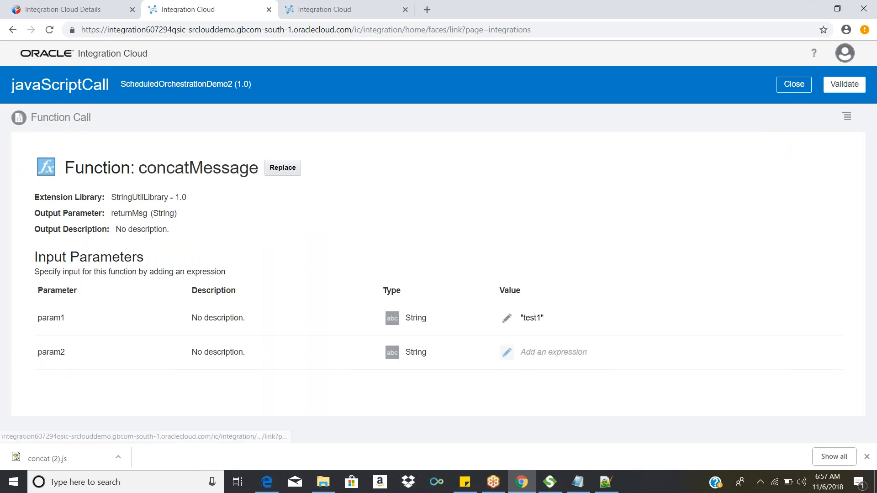
Step: Set the param2 expression to 'test2', validate it, and return to the function's parameters
{"action": "left_click", "coordinate": [507, 353]}
{"action": "left_click", "coordinate": [355, 165]}
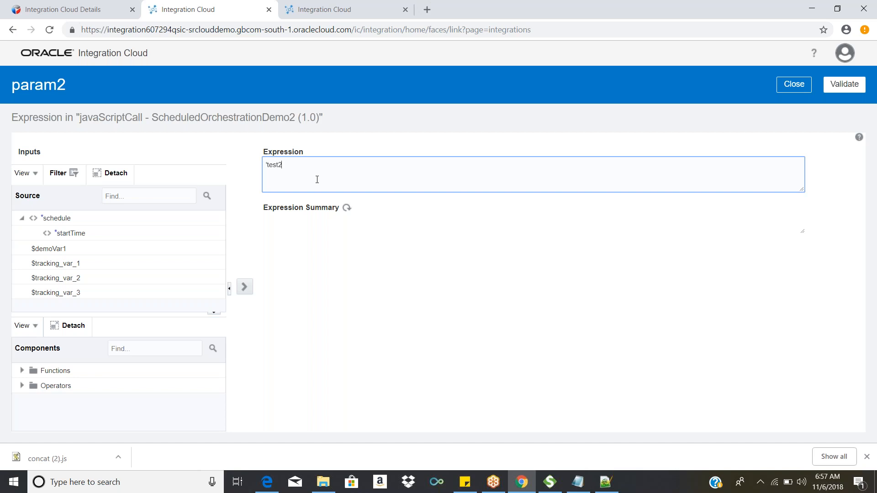
{"action": "type", "text": "'"}
{"action": "left_click_drag", "start_coordinate": [267, 165], "coordinate": [282, 165]}
{"action": "left_click", "coordinate": [832, 90]}
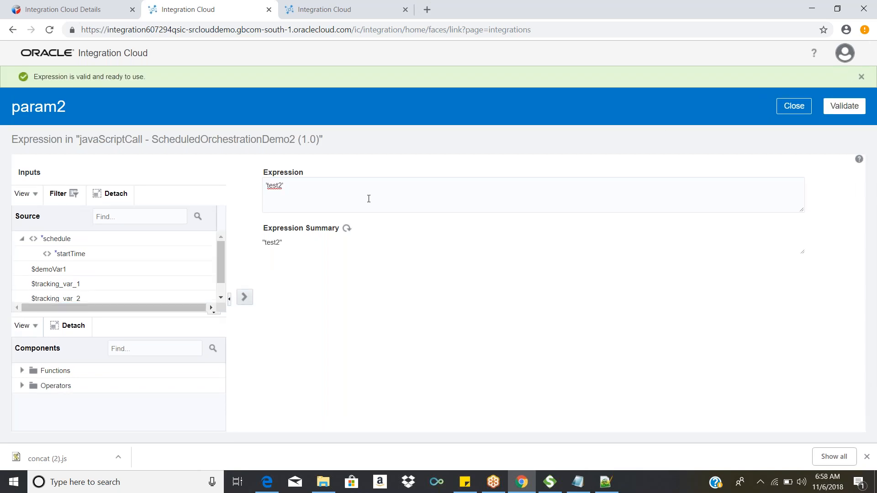
{"action": "left_click", "coordinate": [794, 106]}
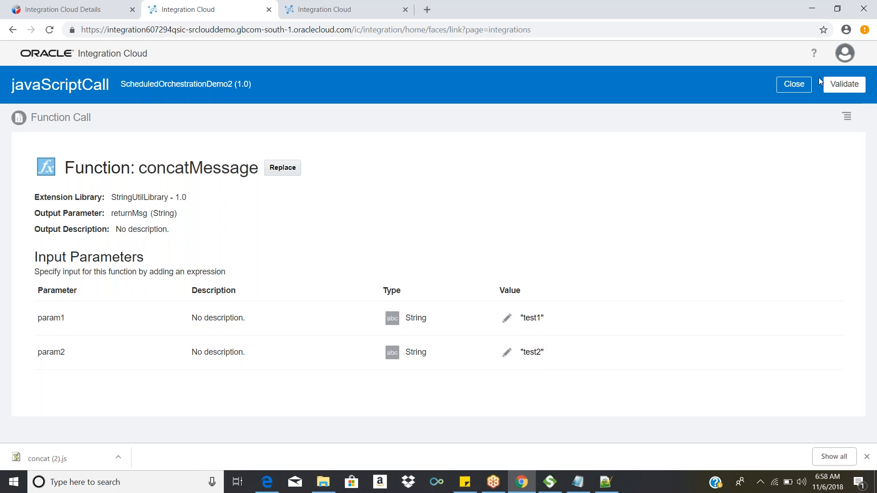
Step: Validate the javaScriptCall function call and return to the orchestration canvas
{"action": "left_click", "coordinate": [835, 87]}
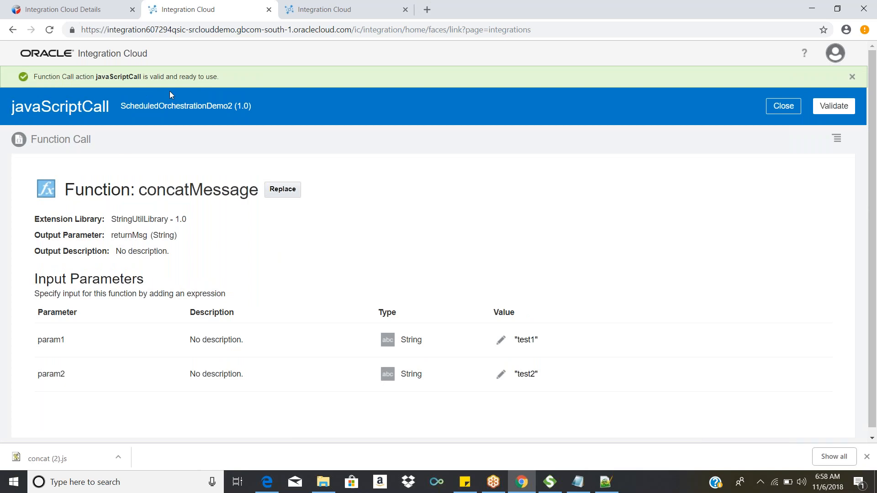
{"action": "left_click", "coordinate": [782, 107]}
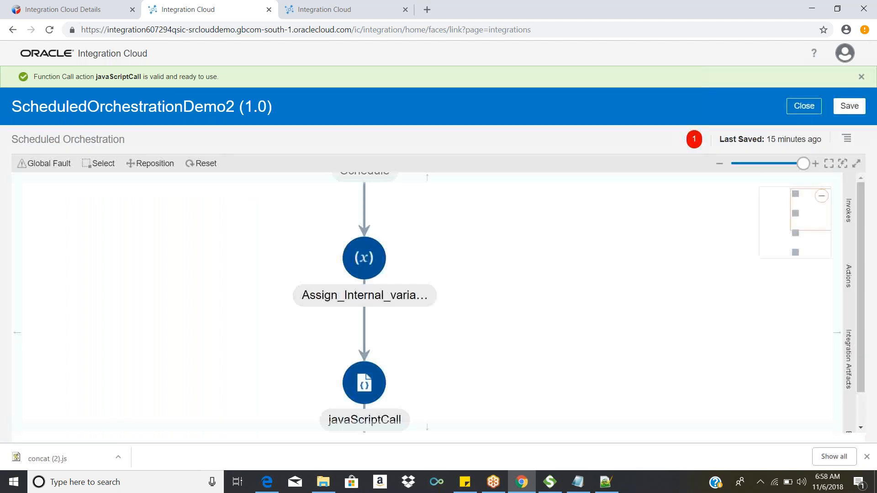
Step: Try to add a Map action between javaScriptCall and the Stop action
{"action": "scroll", "coordinate": [604, 306], "scroll_direction": "down", "scroll_amount": 3}
{"action": "left_click_drag", "start_coordinate": [607, 347], "coordinate": [572, 269]}
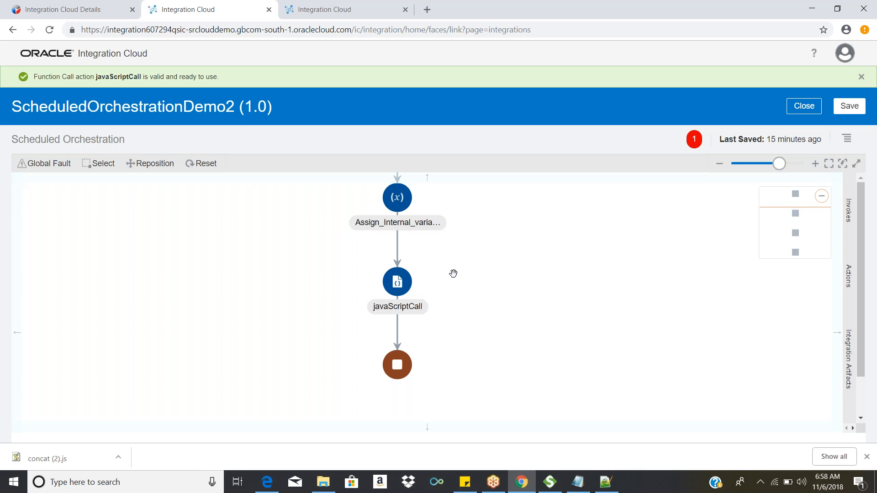
{"action": "left_click_drag", "start_coordinate": [485, 276], "coordinate": [545, 345]}
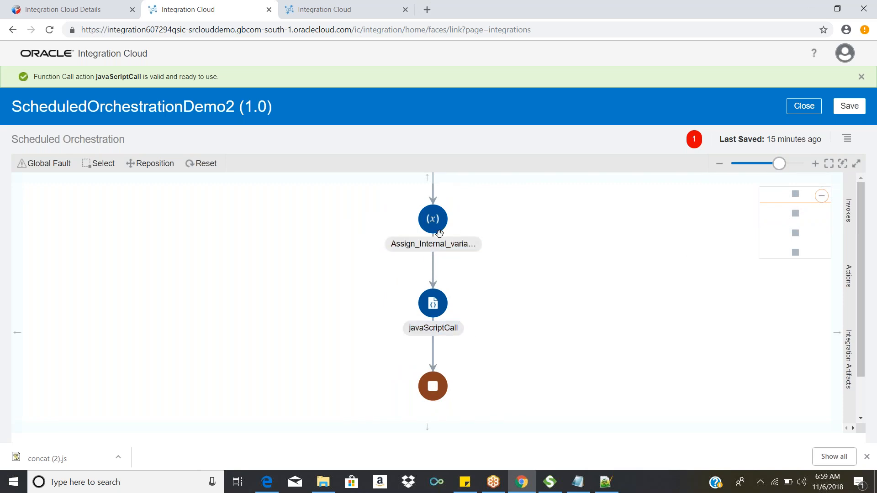
{"action": "left_click_drag", "start_coordinate": [647, 340], "coordinate": [630, 318]}
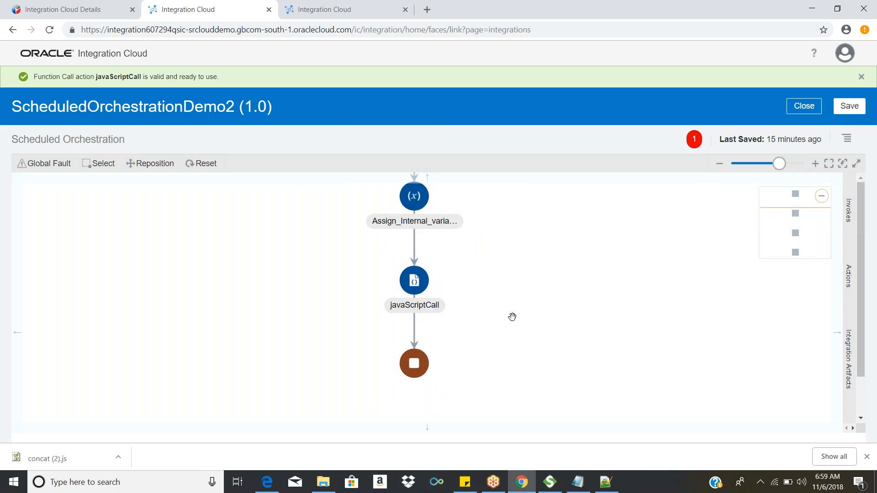
{"action": "left_click", "coordinate": [848, 282]}
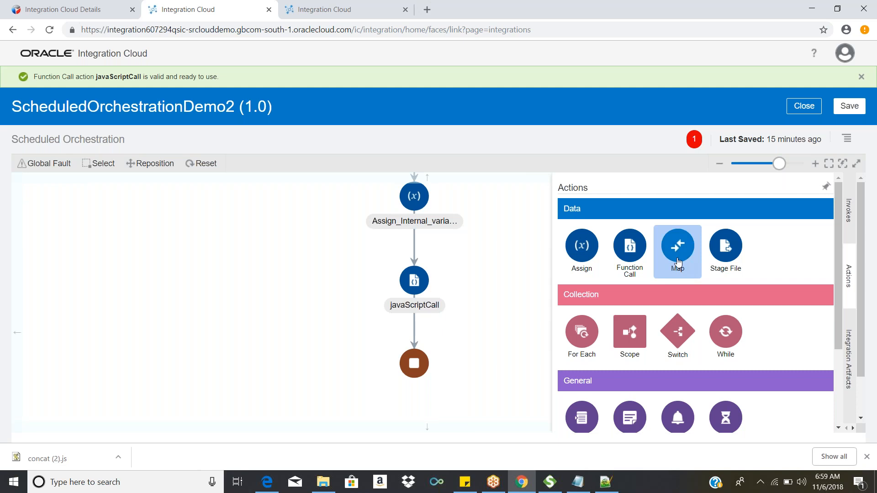
{"action": "left_click_drag", "start_coordinate": [686, 268], "coordinate": [414, 332]}
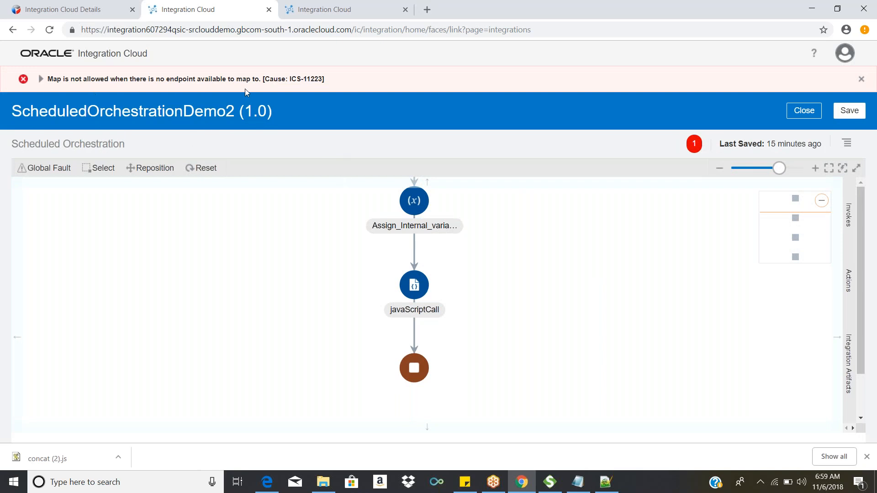
Step: Examine the orchestration flow and the SOAP connections available as invokes
{"action": "scroll", "coordinate": [692, 333], "scroll_direction": "up", "scroll_amount": 3}
{"action": "left_click_drag", "start_coordinate": [685, 387], "coordinate": [672, 346]}
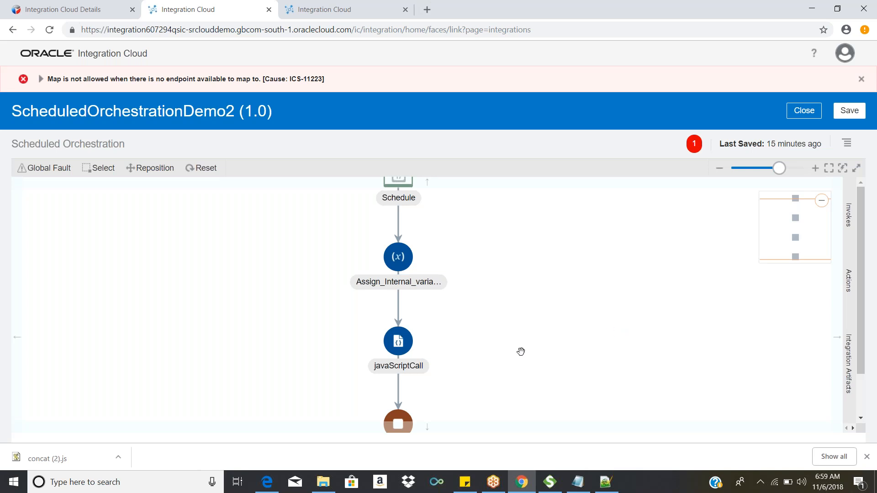
{"action": "left_click_drag", "start_coordinate": [519, 352], "coordinate": [535, 293]}
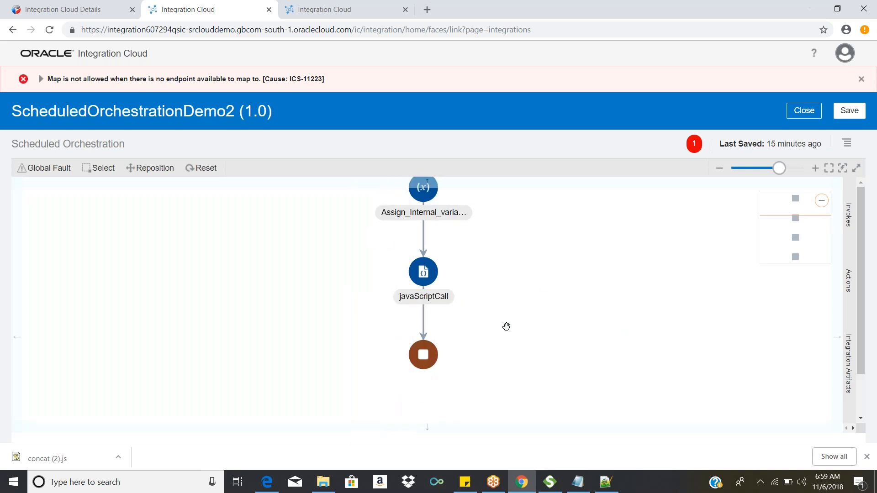
{"action": "left_click", "coordinate": [849, 214]}
{"action": "left_click", "coordinate": [849, 215]}
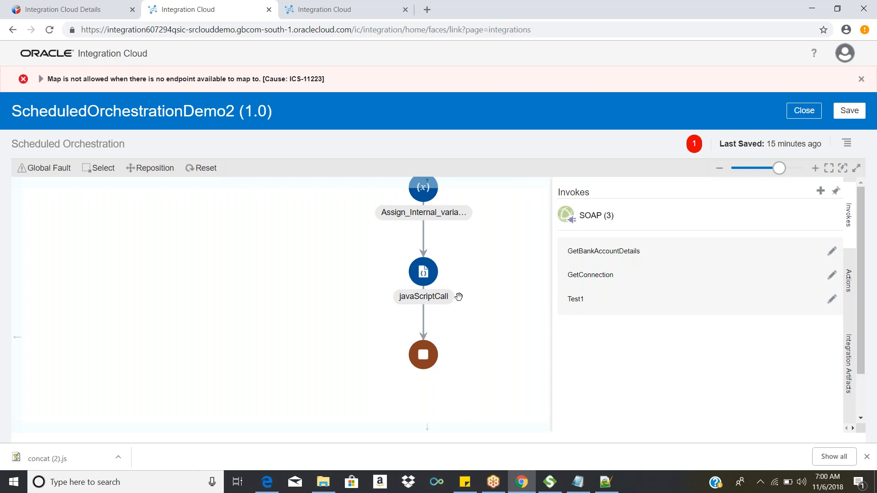
{"action": "left_click", "coordinate": [485, 274]}
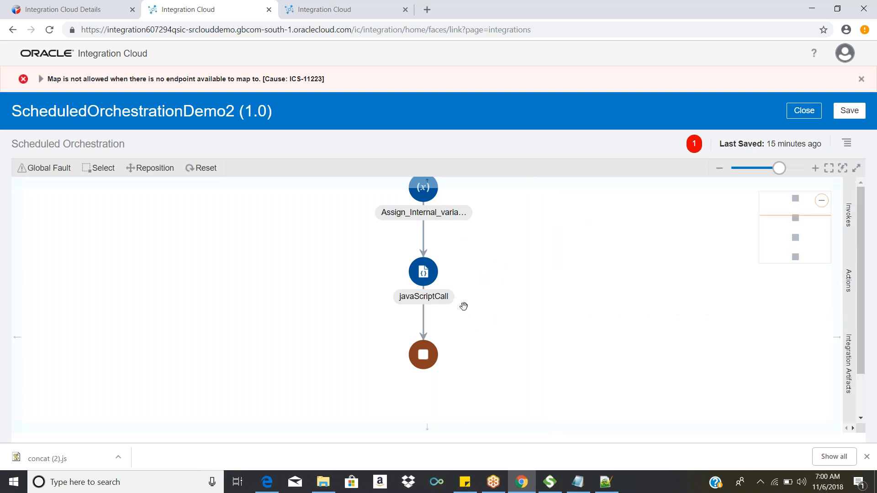
{"action": "left_click", "coordinate": [848, 221]}
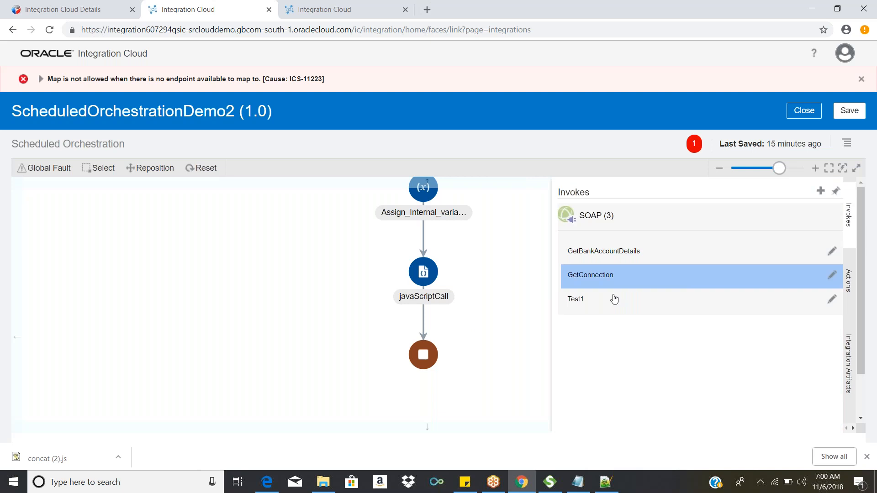
Step: Examine the data, collection, general and end actions available for the orchestration
{"action": "left_click", "coordinate": [848, 280]}
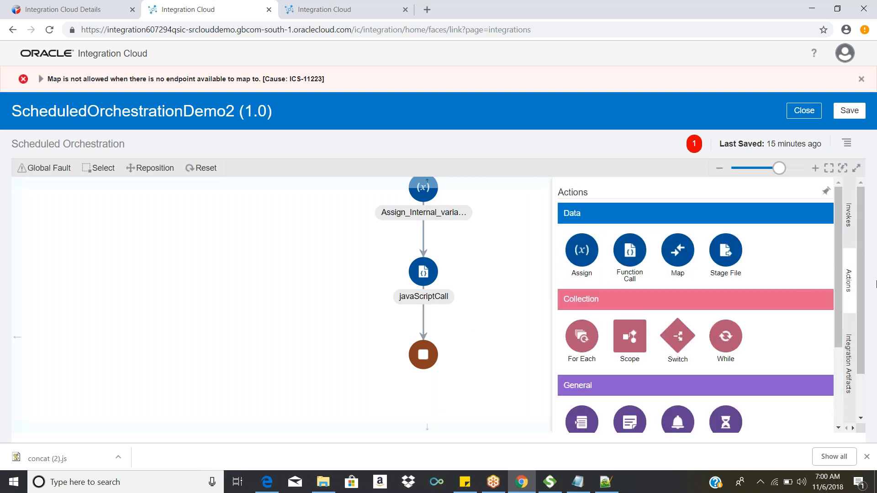
{"action": "mouse_move", "coordinate": [840, 280]}
{"action": "left_mouse_down"}
{"action": "mouse_move", "coordinate": [841, 329]}
{"action": "mouse_move", "coordinate": [844, 294]}
{"action": "left_mouse_up"}
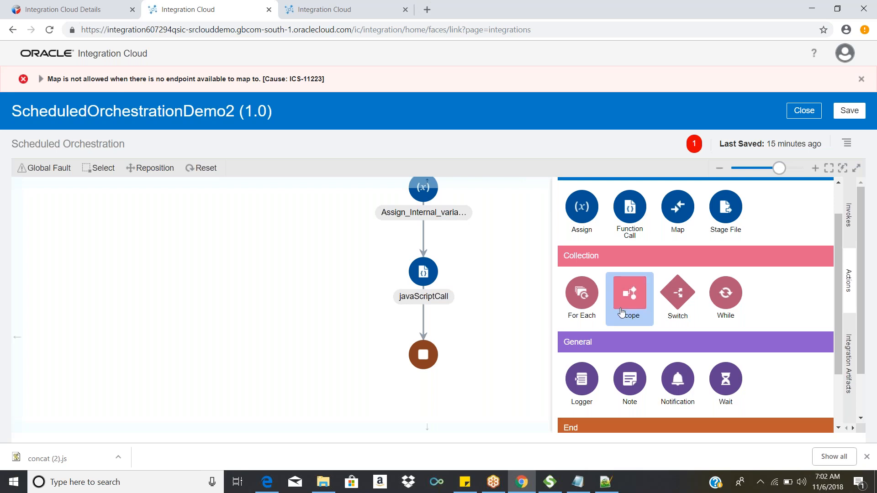
{"action": "scroll", "coordinate": [622, 309], "scroll_direction": "down", "scroll_amount": 1}
{"action": "scroll", "coordinate": [580, 251], "scroll_direction": "up", "scroll_amount": 2}
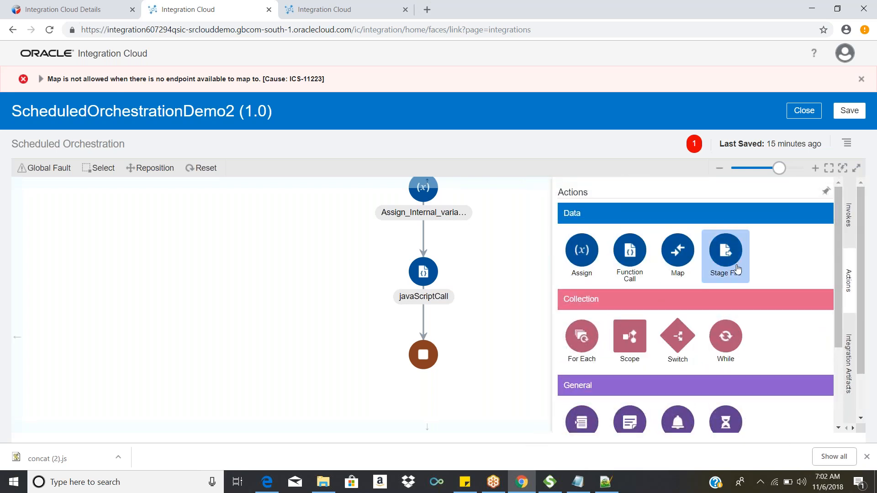
{"action": "scroll", "coordinate": [616, 286], "scroll_direction": "down", "scroll_amount": 2}
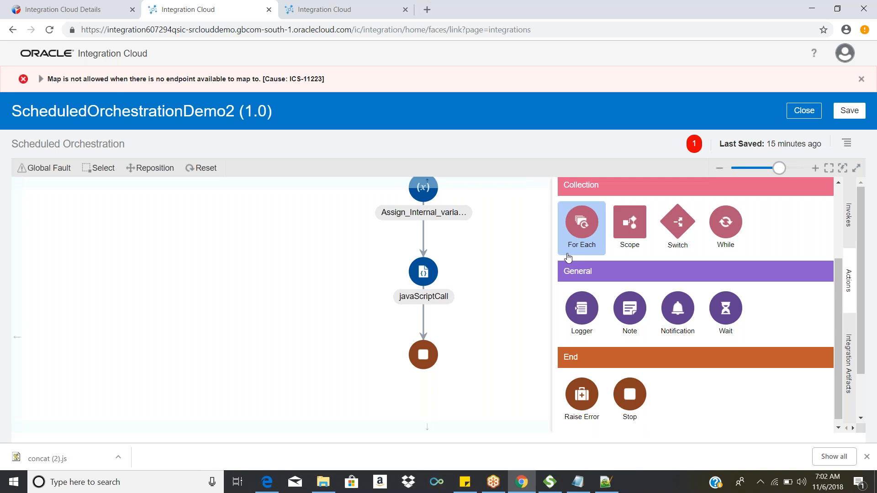
{"action": "right_click", "coordinate": [567, 253]}
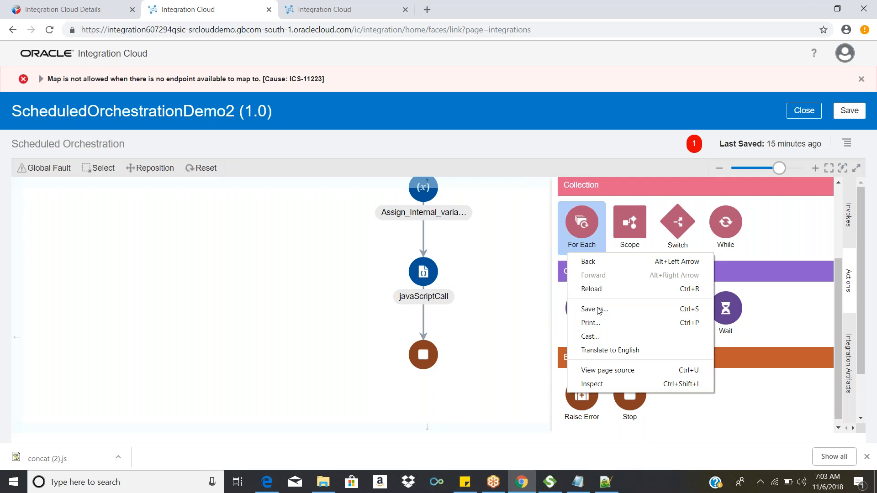
{"action": "left_click", "coordinate": [562, 317]}
{"action": "scroll", "coordinate": [608, 356], "scroll_direction": "up", "scroll_amount": 3}
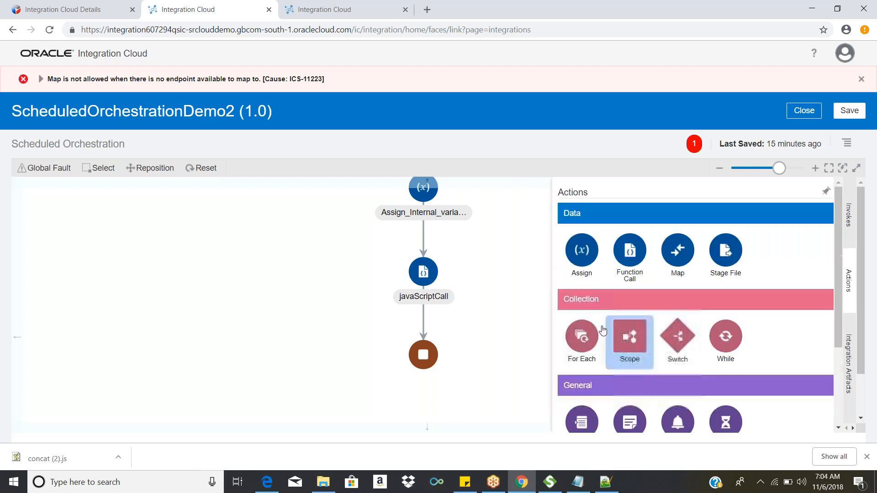
Step: Place a For Each action after javaScriptCall and examine its name, repeating element, current element name and parallel processing settings
{"action": "left_click_drag", "start_coordinate": [580, 337], "coordinate": [605, 313]}
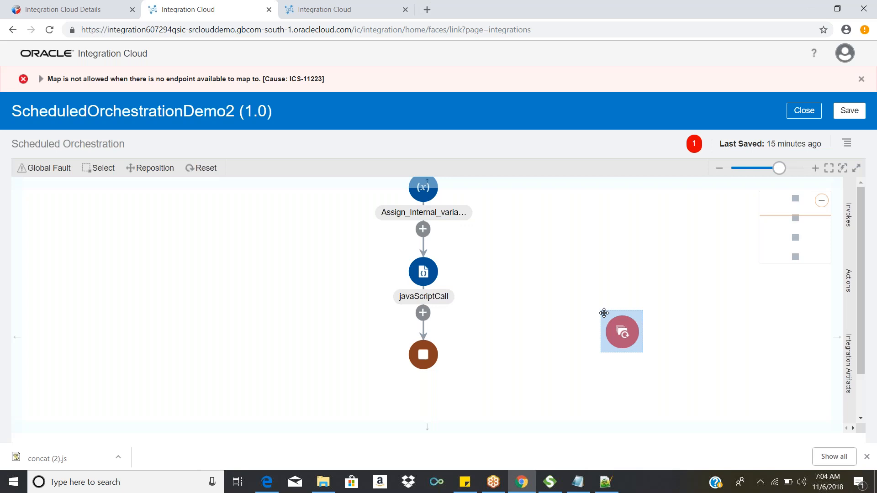
{"action": "left_click_drag", "start_coordinate": [604, 313], "coordinate": [423, 313]}
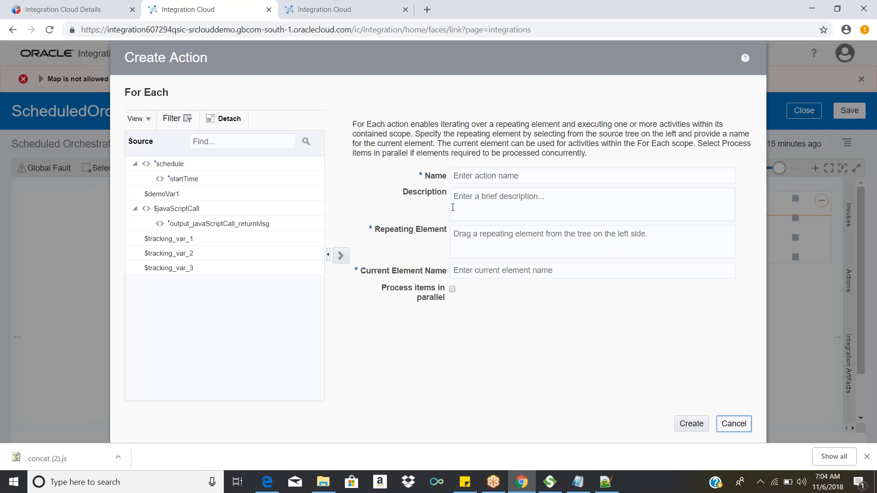
{"action": "left_click_drag", "start_coordinate": [375, 230], "coordinate": [447, 241]}
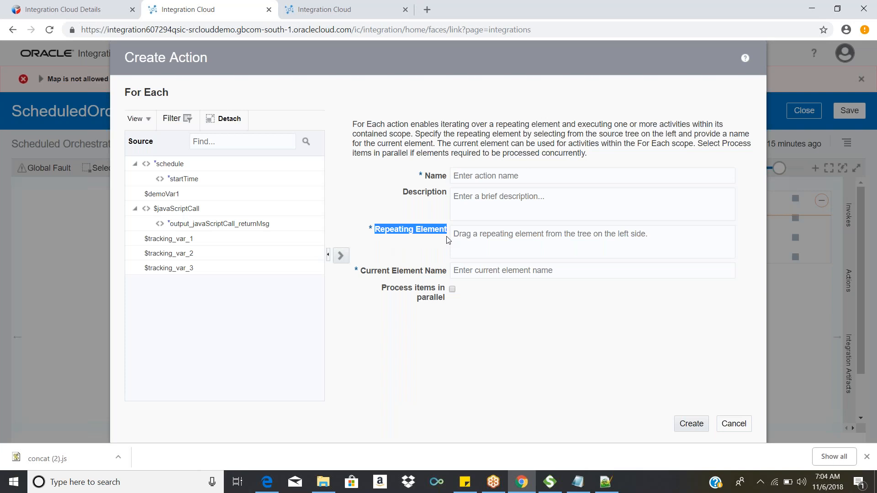
{"action": "mouse_move", "coordinate": [610, 480]}
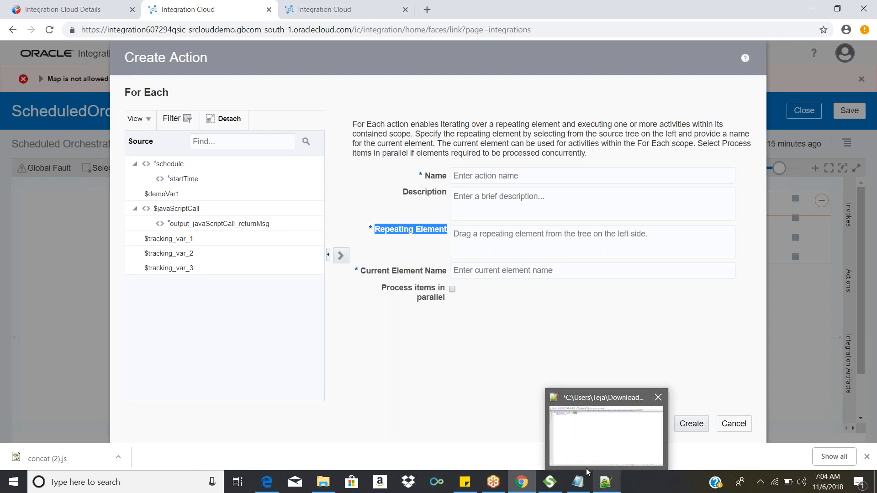
{"action": "left_click", "coordinate": [384, 246]}
{"action": "left_click_drag", "start_coordinate": [376, 234], "coordinate": [449, 244]}
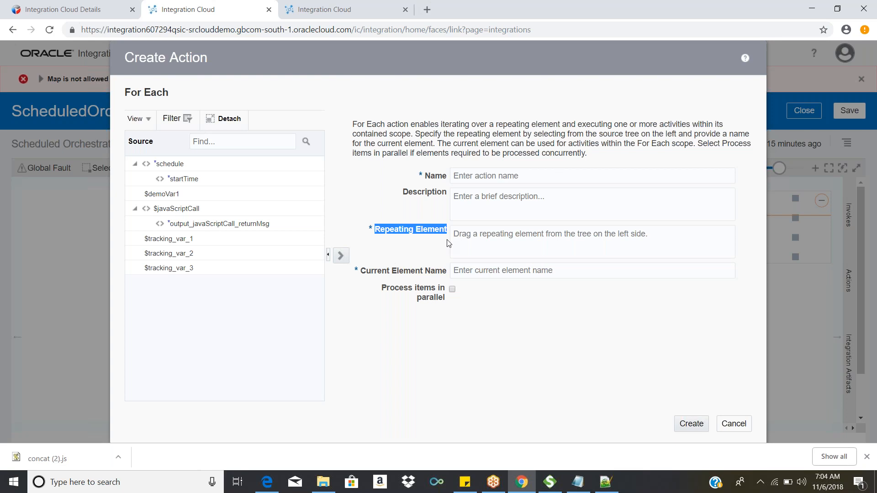
{"action": "left_click", "coordinate": [387, 234]}
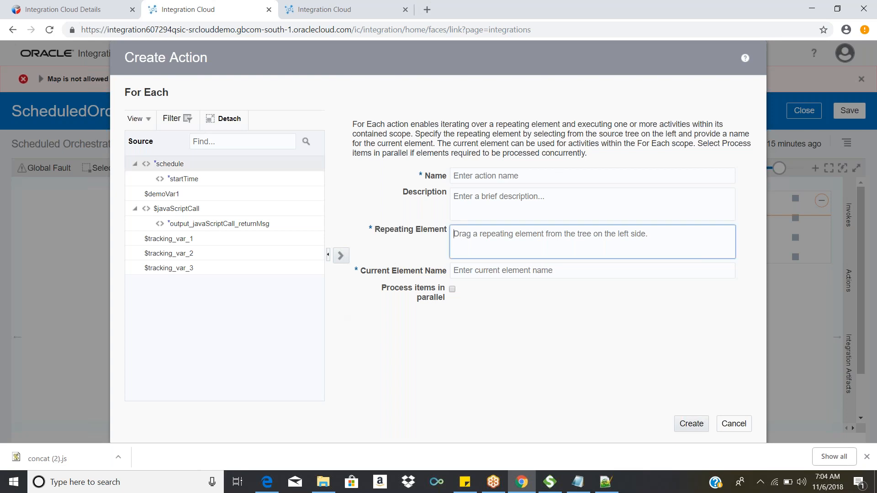
{"action": "left_click_drag", "start_coordinate": [426, 176], "coordinate": [452, 196]}
{"action": "left_click_drag", "start_coordinate": [375, 231], "coordinate": [458, 237]}
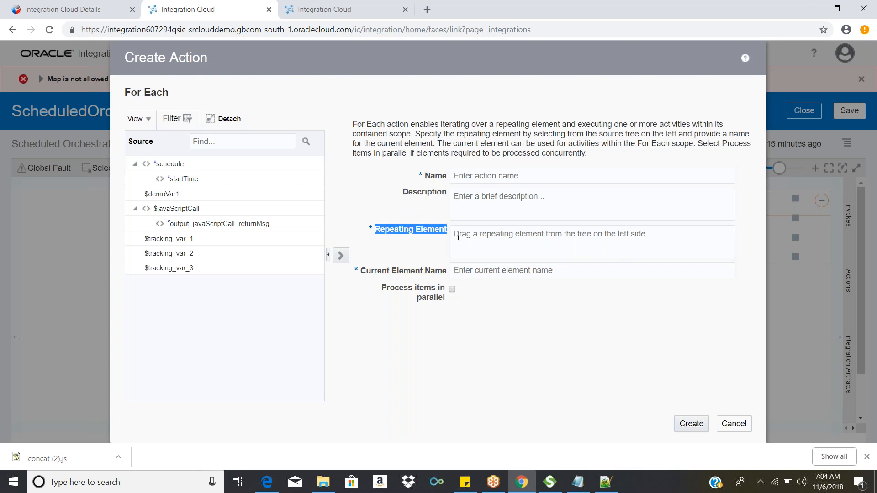
{"action": "left_click_drag", "start_coordinate": [361, 272], "coordinate": [448, 272]}
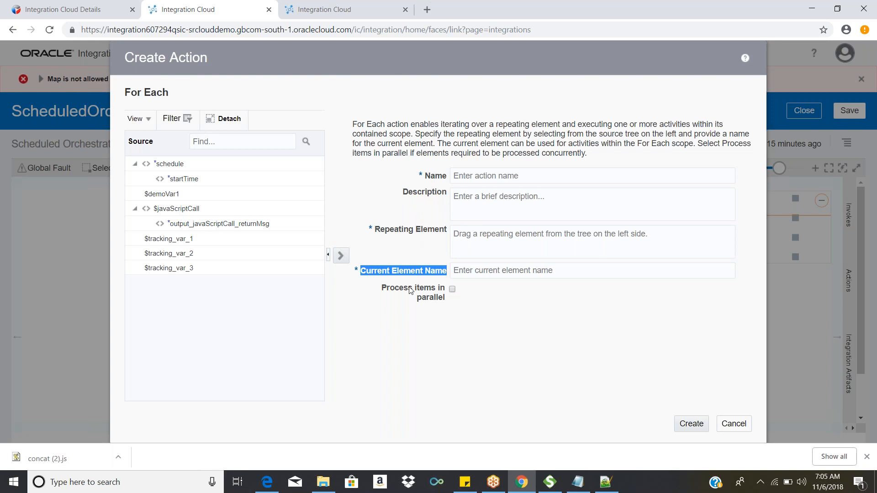
{"action": "left_click_drag", "start_coordinate": [376, 288], "coordinate": [451, 303]}
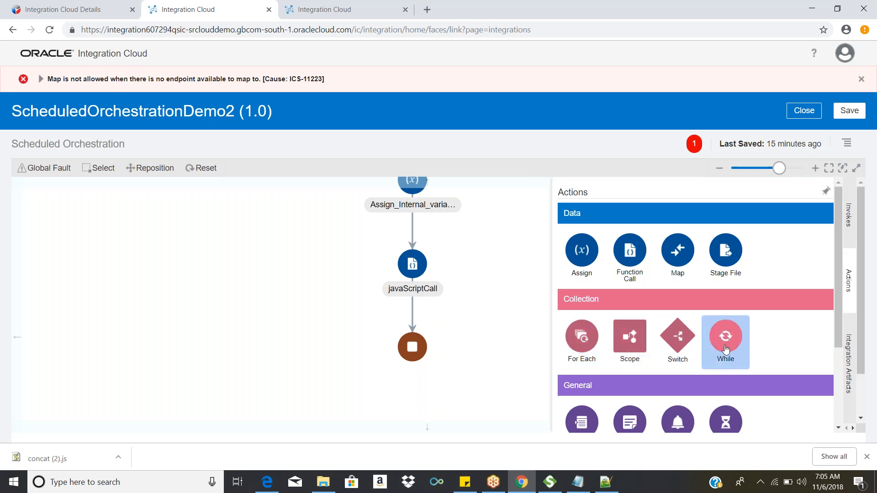
Step: Try to add a Scope action named ProcessOrderScope after javaScriptCall
{"action": "scroll", "coordinate": [719, 347], "scroll_direction": "down", "scroll_amount": 2}
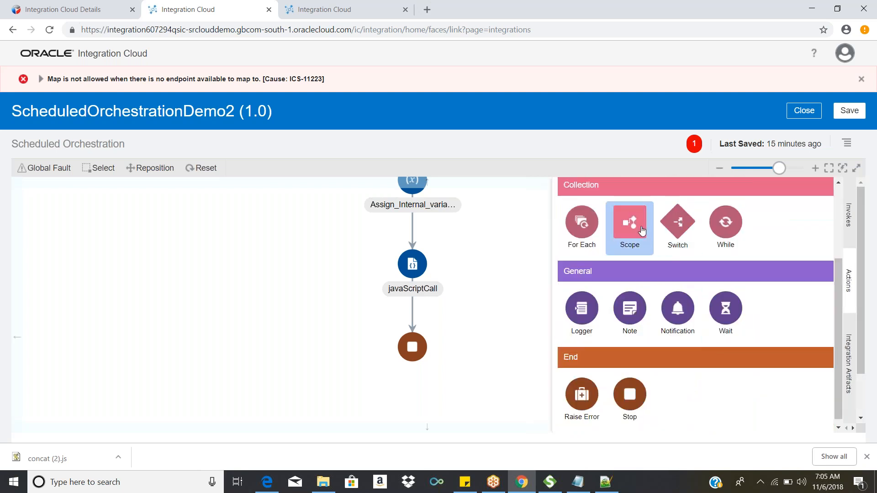
{"action": "left_click_drag", "start_coordinate": [642, 230], "coordinate": [437, 329]}
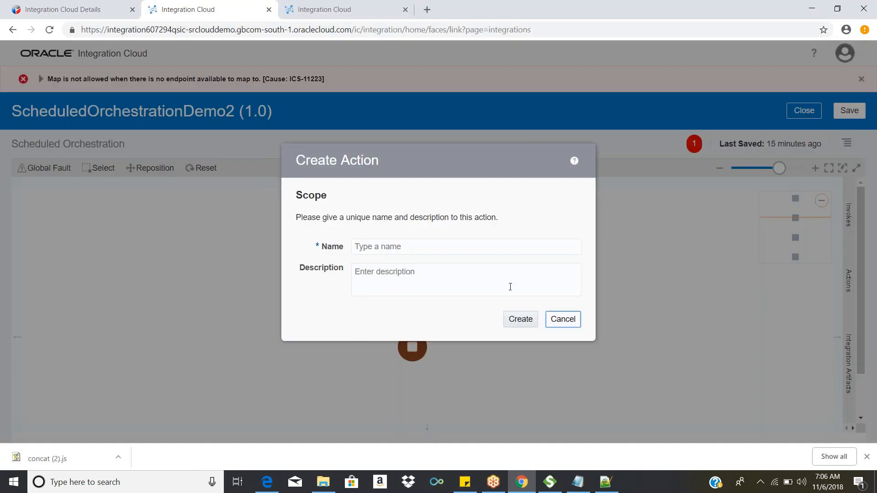
{"action": "left_click", "coordinate": [406, 239]}
{"action": "type", "text": "P"}
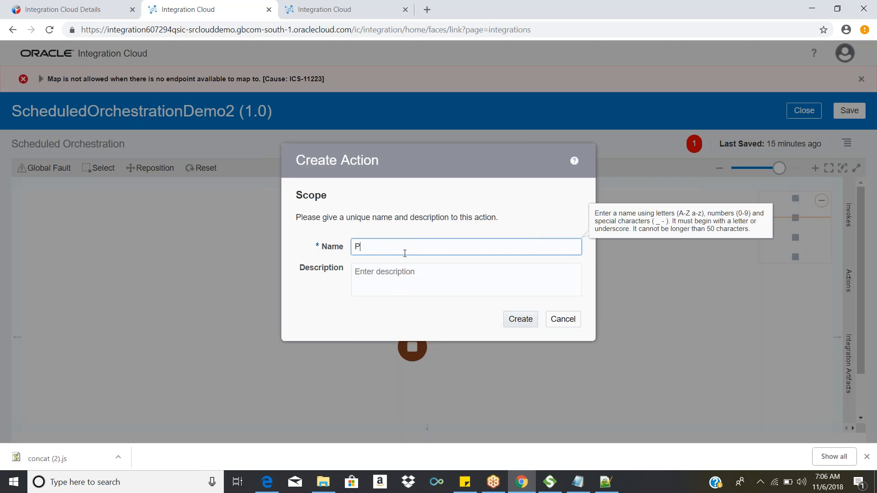
{"action": "type", "text": "rocesso"}
{"action": "key", "text": "BackSpace"}
{"action": "type", "text": "OrderScope"}
{"action": "left_click", "coordinate": [519, 319]}
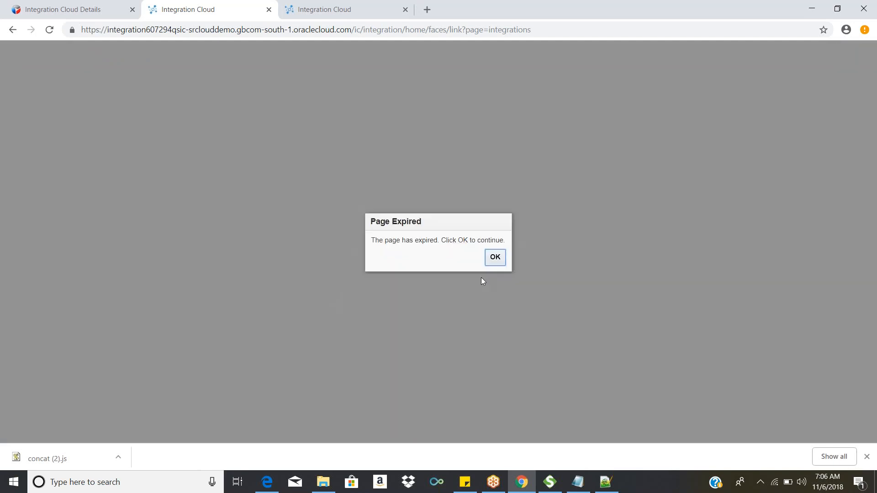
Step: Dismiss the page expiry notice, stay on the site, and reload the integrations page
{"action": "left_click", "coordinate": [494, 257]}
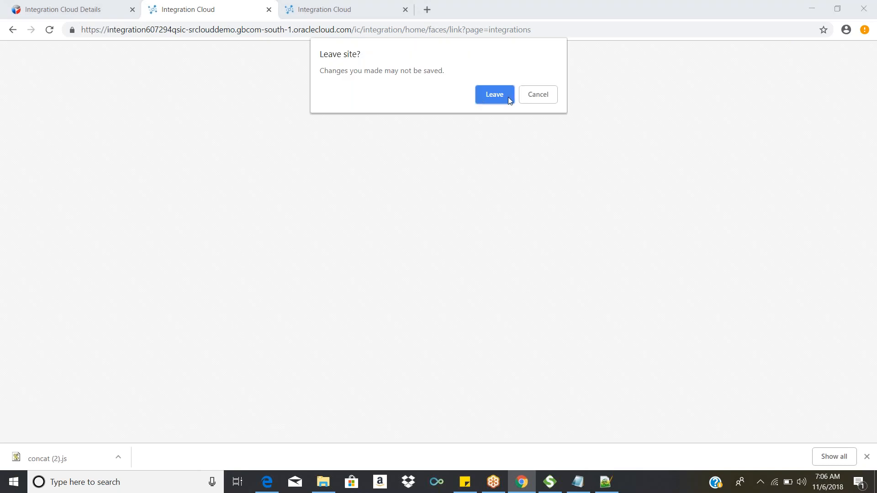
{"action": "left_click", "coordinate": [541, 94]}
{"action": "left_click", "coordinate": [564, 29]}
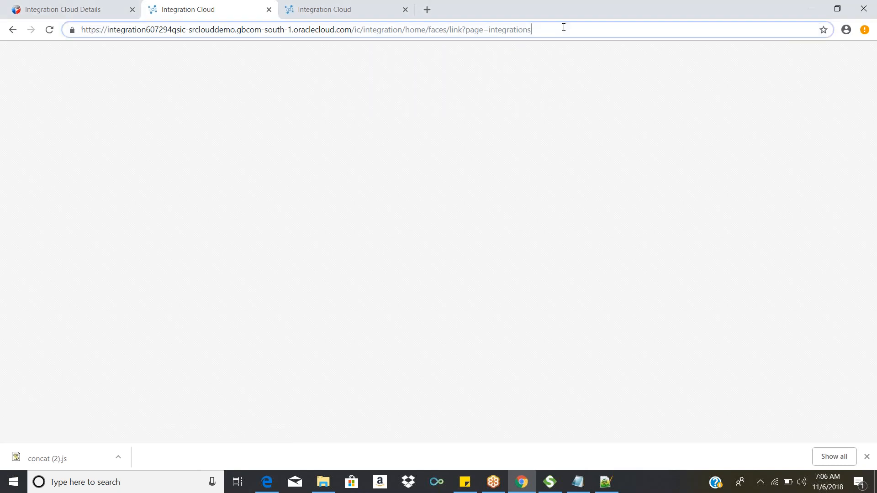
{"action": "key", "text": "Return"}
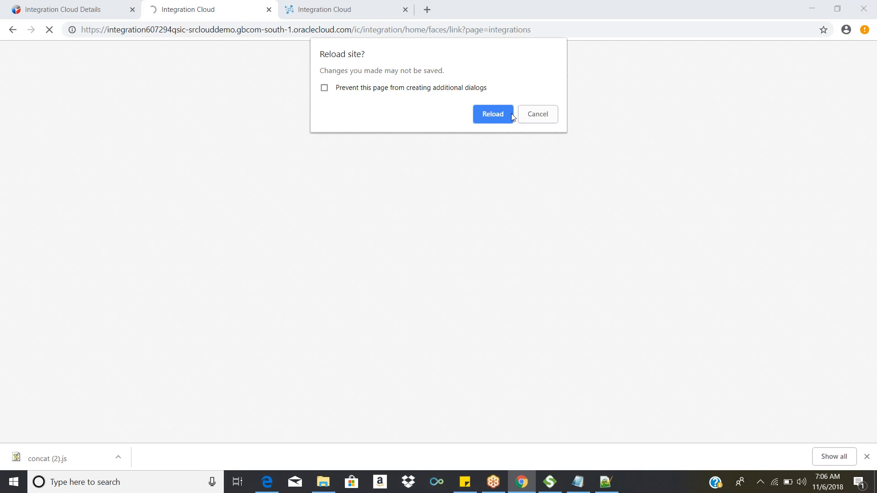
{"action": "left_click", "coordinate": [503, 114]}
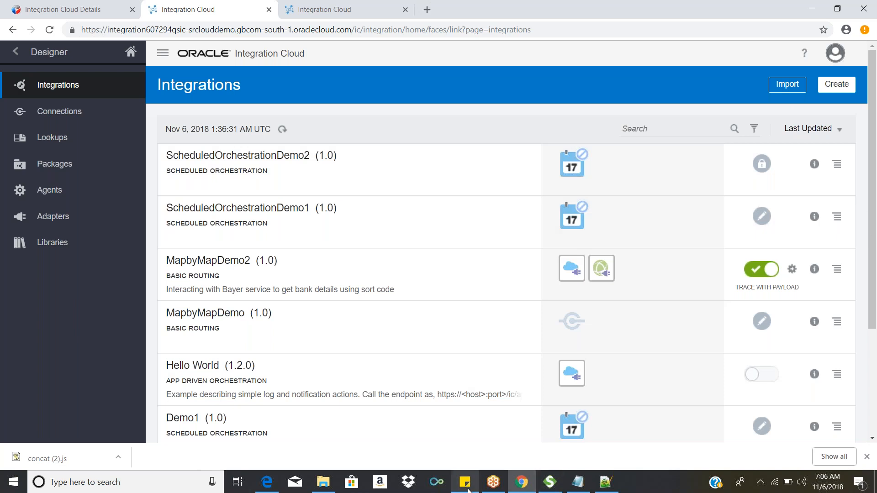
{"action": "left_click", "coordinate": [493, 485]}
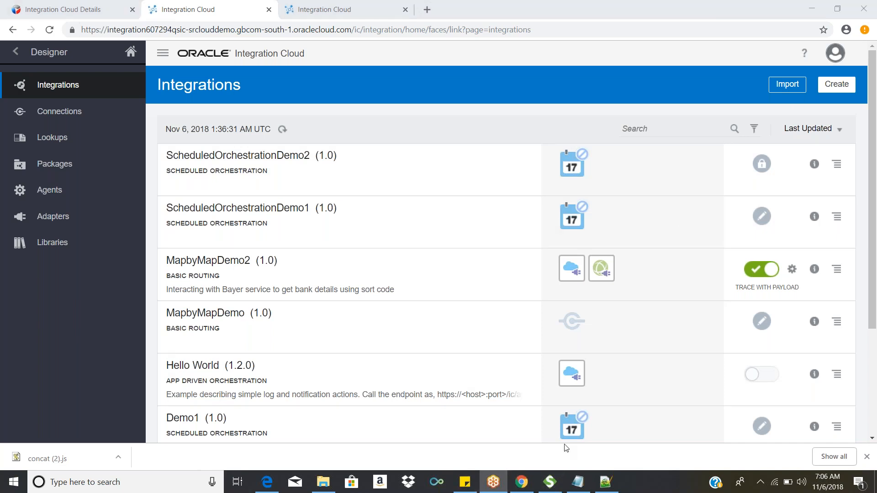
{"action": "left_click", "coordinate": [762, 217]}
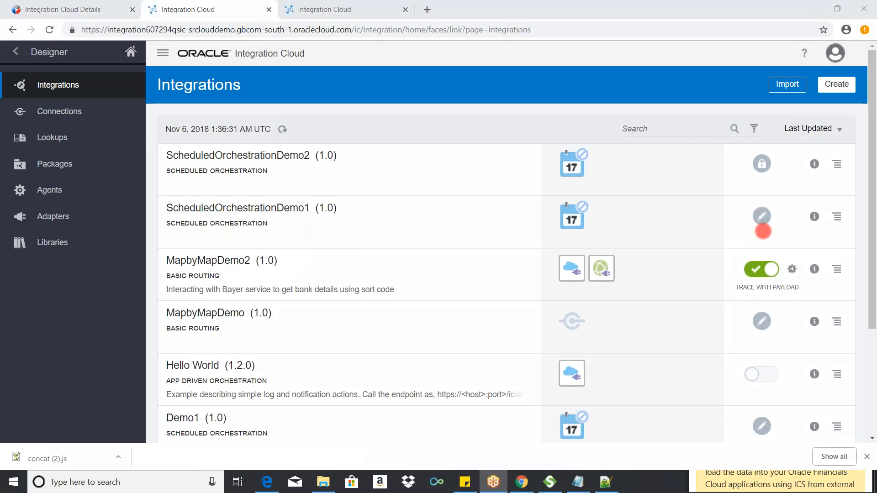
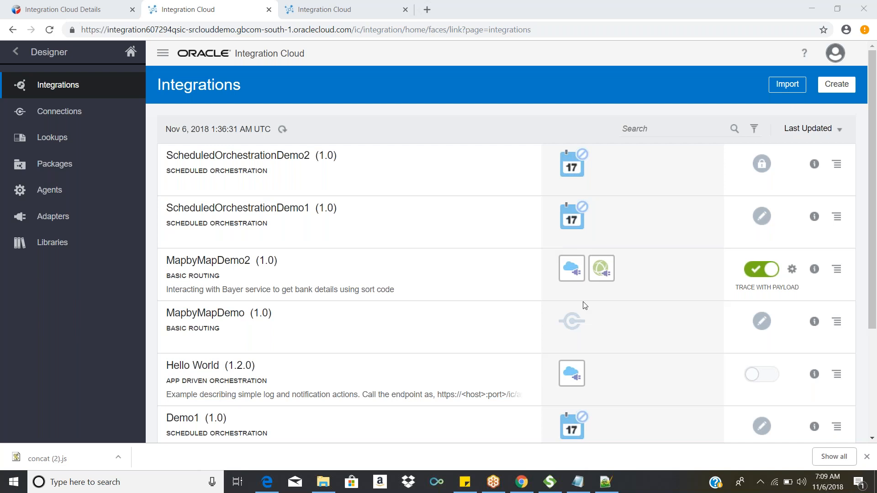
Step: Close the view-only ScheduledOrchestrationDemo2 integration and unlock it from the integrations list
{"action": "left_click", "coordinate": [291, 157]}
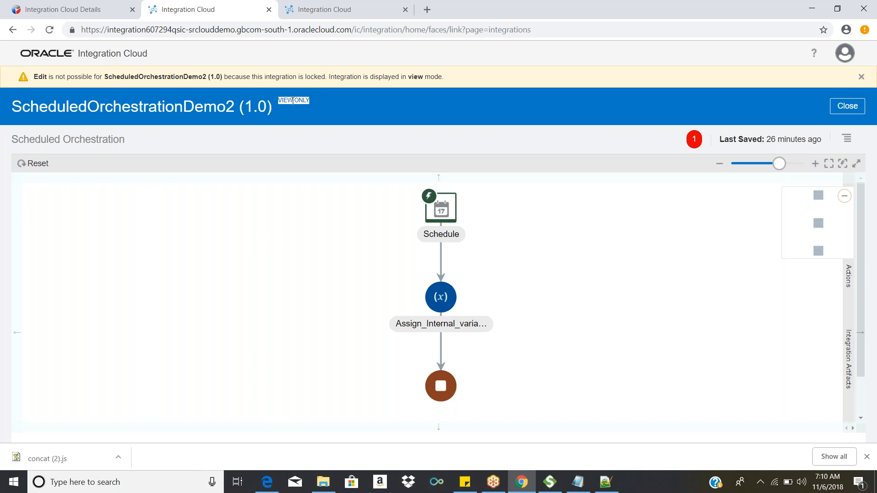
{"action": "left_click", "coordinate": [850, 108]}
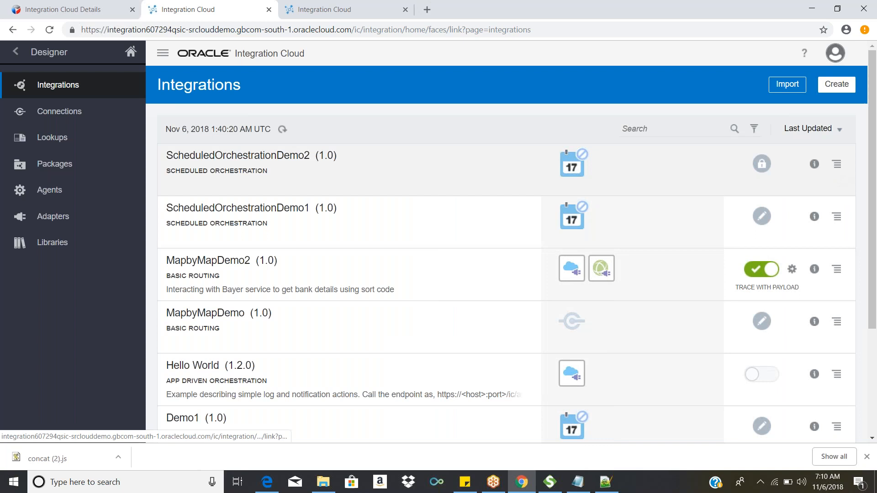
{"action": "left_click", "coordinate": [838, 165]}
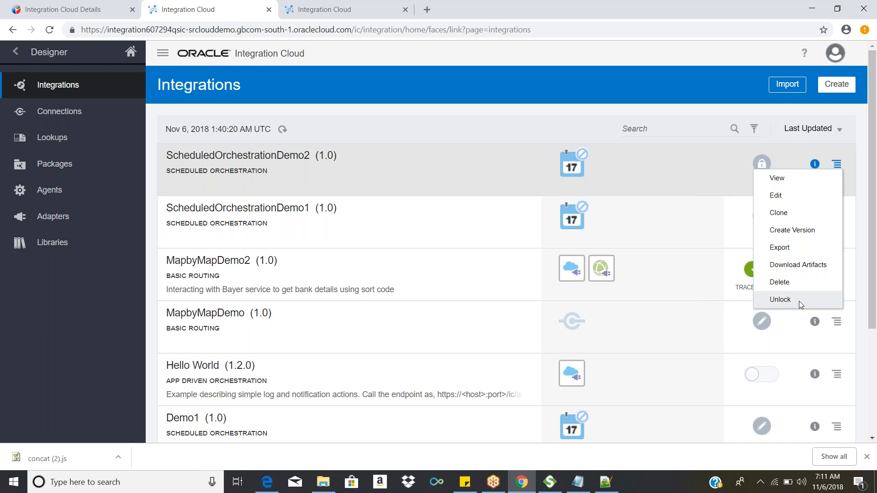
{"action": "left_click", "coordinate": [780, 300]}
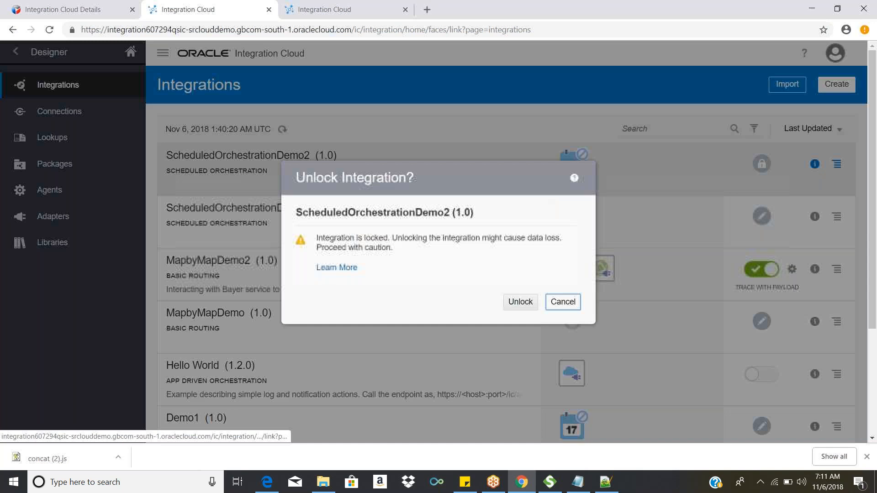
{"action": "key", "text": "shift+Tab"}
{"action": "key", "text": "Return"}
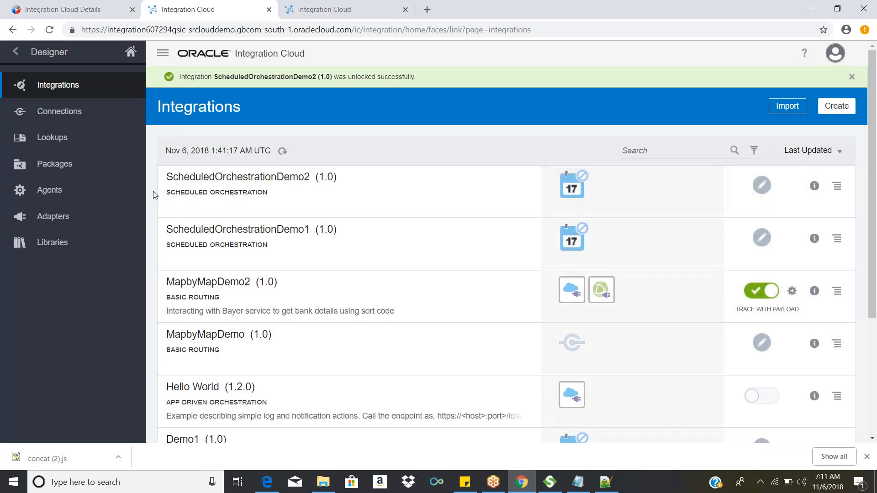
Step: Open the unlocked ScheduledOrchestrationDemo2, examine its flow from Schedule to the end, and close it
{"action": "left_click", "coordinate": [237, 178]}
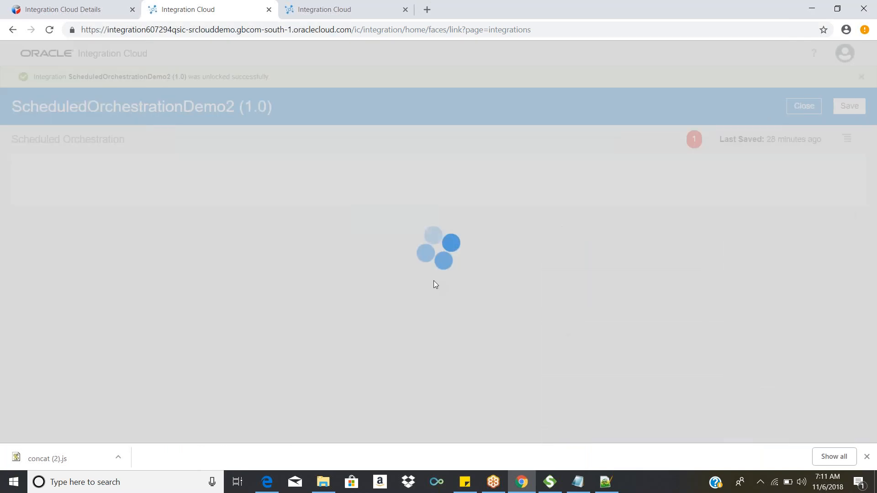
{"action": "scroll", "coordinate": [554, 324], "scroll_direction": "down", "scroll_amount": 3}
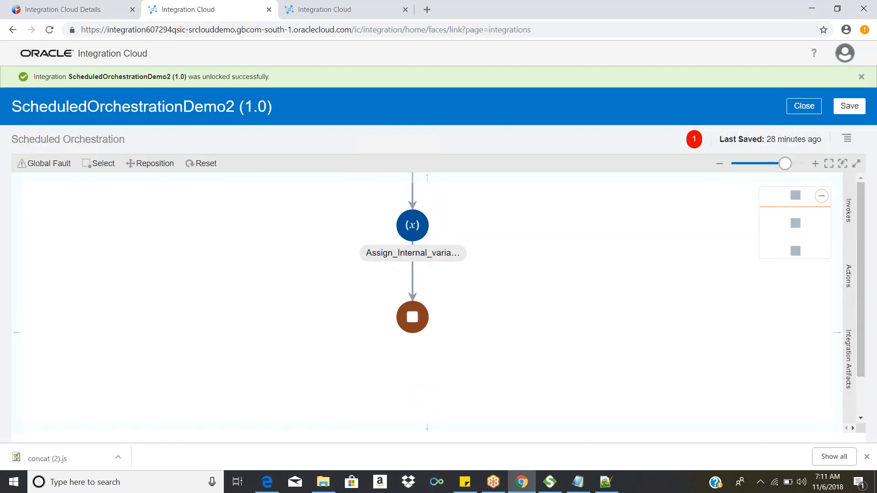
{"action": "scroll", "coordinate": [569, 347], "scroll_direction": "up", "scroll_amount": 3}
{"action": "left_click_drag", "start_coordinate": [573, 364], "coordinate": [558, 276]}
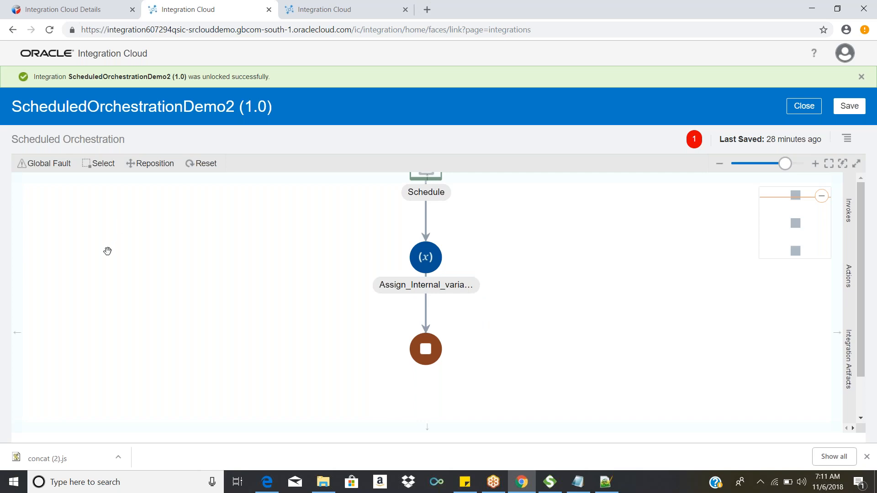
{"action": "left_click", "coordinate": [806, 110]}
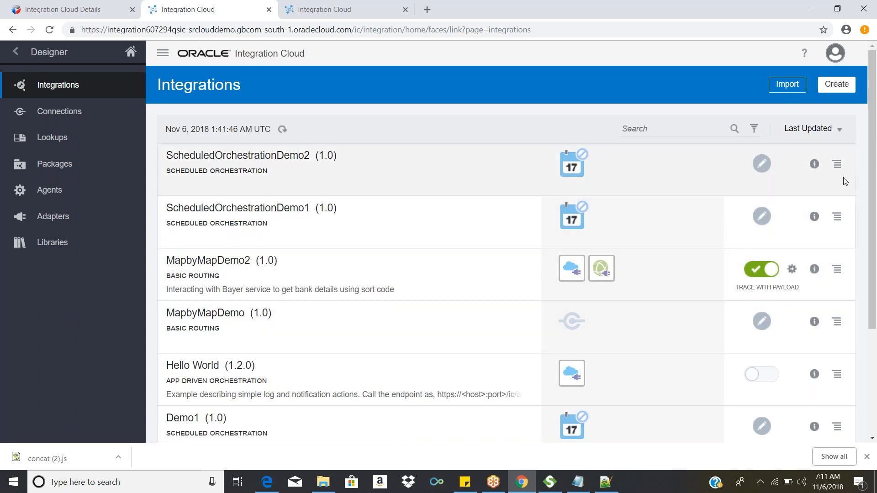
Step: Review the available options for ScheduledOrchestrationDemo2 and reopen the integration for editing
{"action": "left_click", "coordinate": [837, 164]}
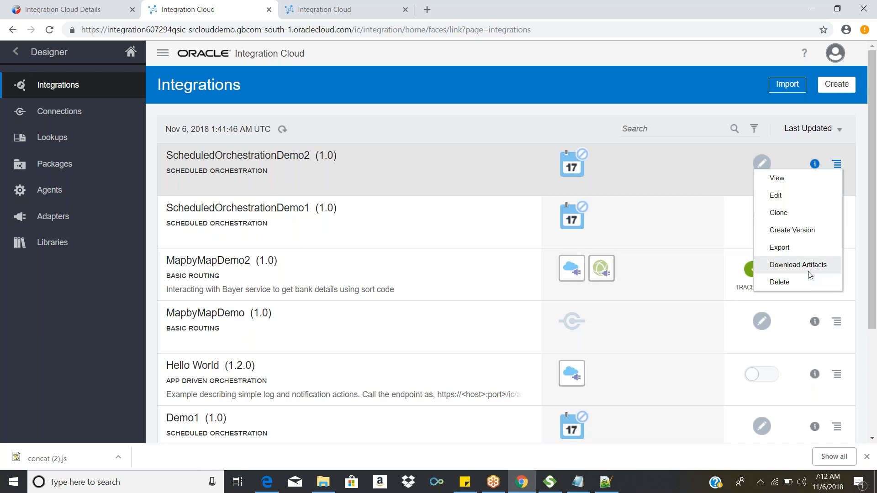
{"action": "left_click", "coordinate": [238, 135]}
{"action": "left_click", "coordinate": [257, 156]}
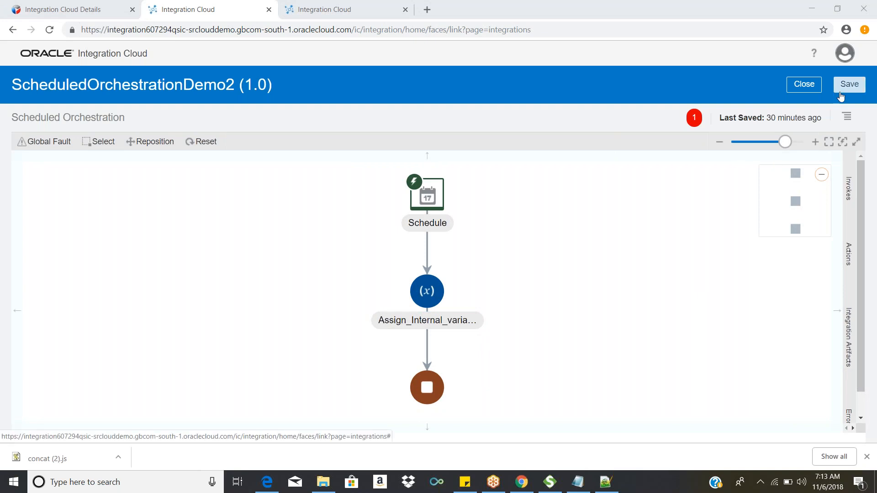
{"action": "left_click_drag", "start_coordinate": [568, 260], "coordinate": [582, 190]}
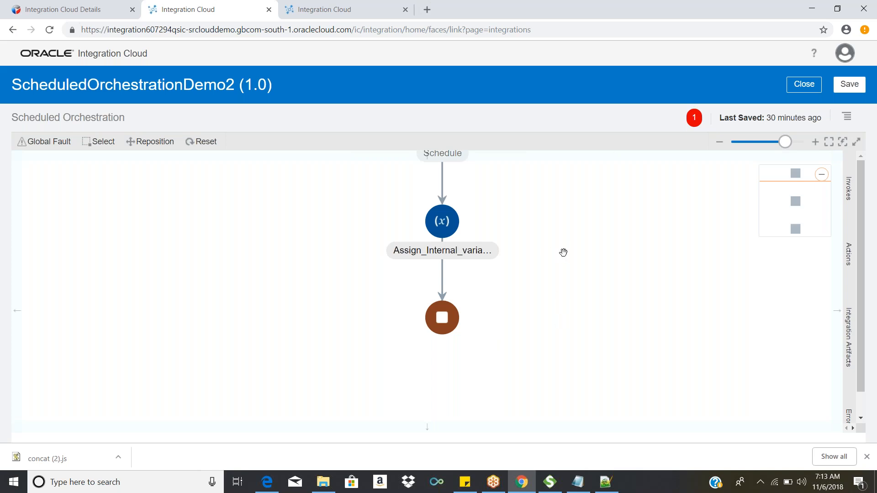
{"action": "scroll", "coordinate": [566, 264], "scroll_direction": "up", "scroll_amount": 1}
{"action": "left_click_drag", "start_coordinate": [605, 286], "coordinate": [563, 270]}
Step: Add a Scope action named ProcessOrderScope between the Assign action and the end of the flow
{"action": "left_click", "coordinate": [849, 201]}
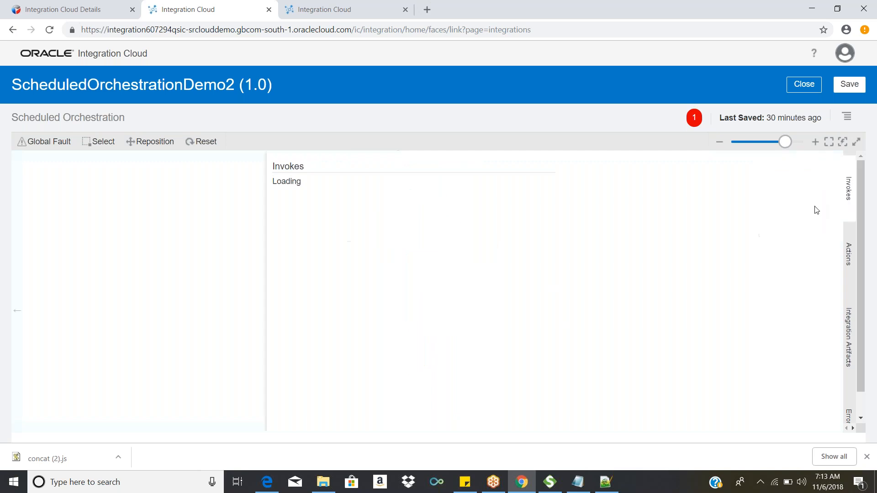
{"action": "left_click", "coordinate": [854, 256]}
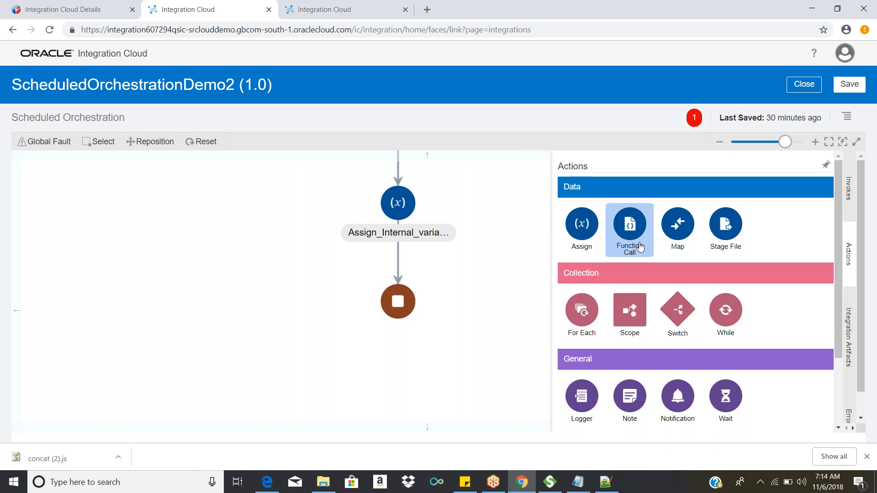
{"action": "left_click_drag", "start_coordinate": [632, 323], "coordinate": [396, 254]}
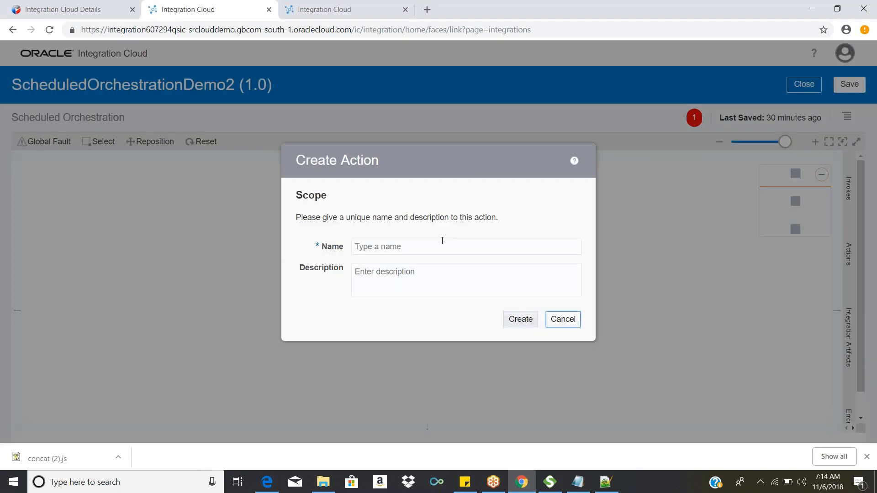
{"action": "left_click", "coordinate": [442, 241]}
{"action": "type", "text": "Pr"}
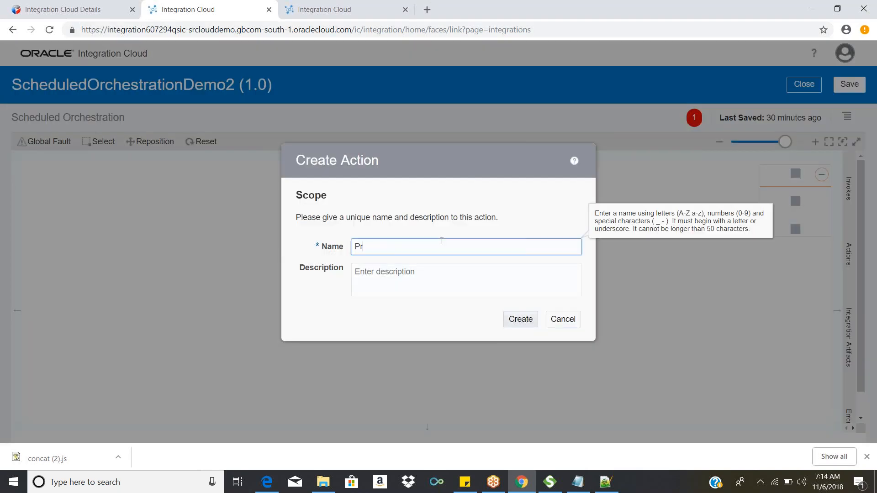
{"action": "type", "text": "ocessord"}
{"action": "key", "text": "BackSpace"}
{"action": "key", "text": "BackSpace"}
{"action": "key", "text": "BackSpace"}
{"action": "type", "text": "OrderScope"}
{"action": "left_click", "coordinate": [529, 324]}
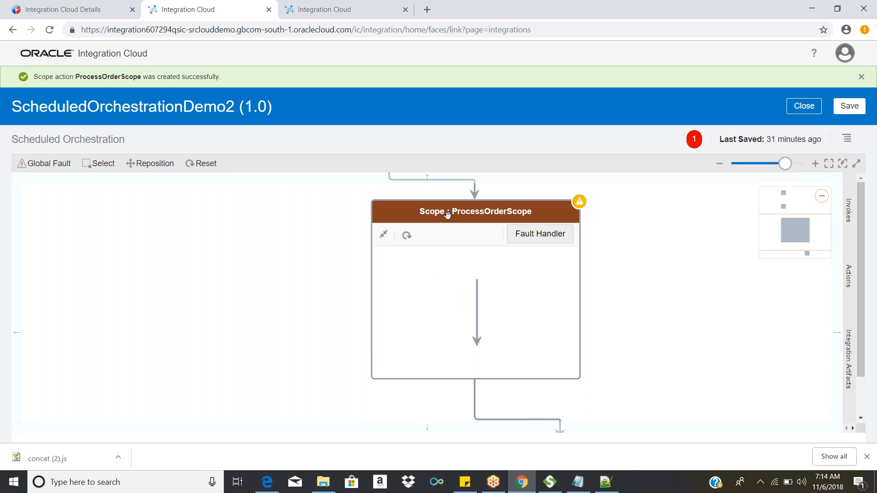
Step: Reposition the ProcessOrderScope box below and to the left of the Assign action, and examine its connections
{"action": "left_click_drag", "start_coordinate": [446, 213], "coordinate": [276, 165]}
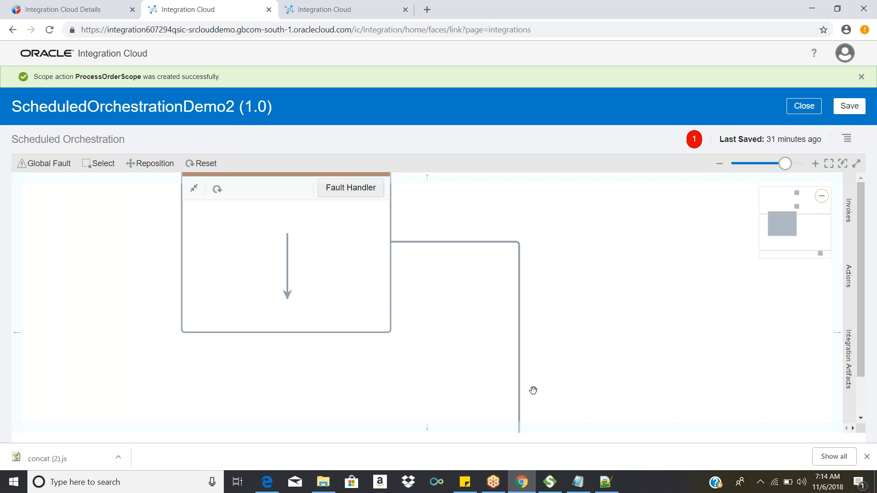
{"action": "left_click_drag", "start_coordinate": [477, 369], "coordinate": [498, 417]}
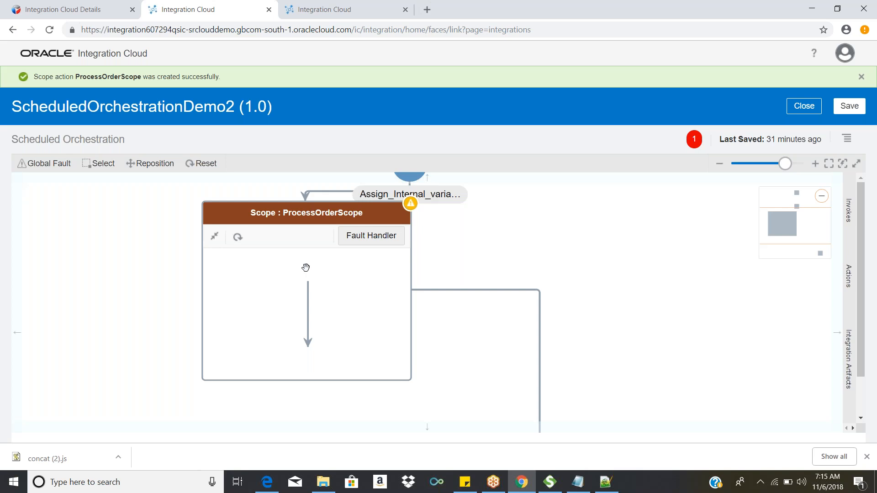
{"action": "scroll", "coordinate": [306, 276], "scroll_direction": "up", "scroll_amount": 1}
{"action": "mouse_move", "coordinate": [308, 315]}
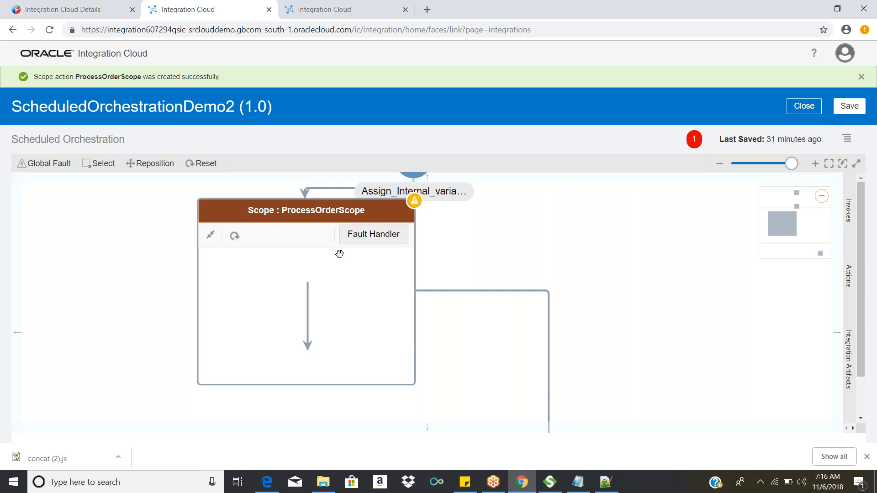
{"action": "left_click_drag", "start_coordinate": [291, 214], "coordinate": [355, 211]}
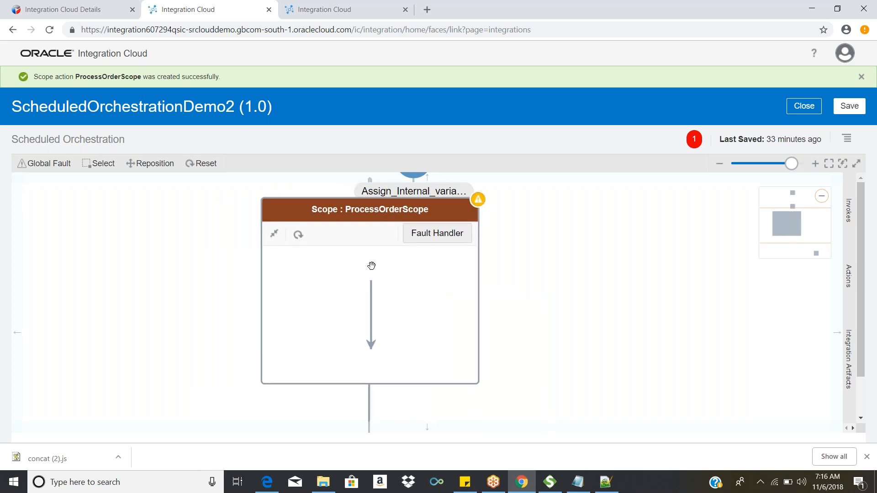
{"action": "left_click_drag", "start_coordinate": [632, 296], "coordinate": [579, 319]}
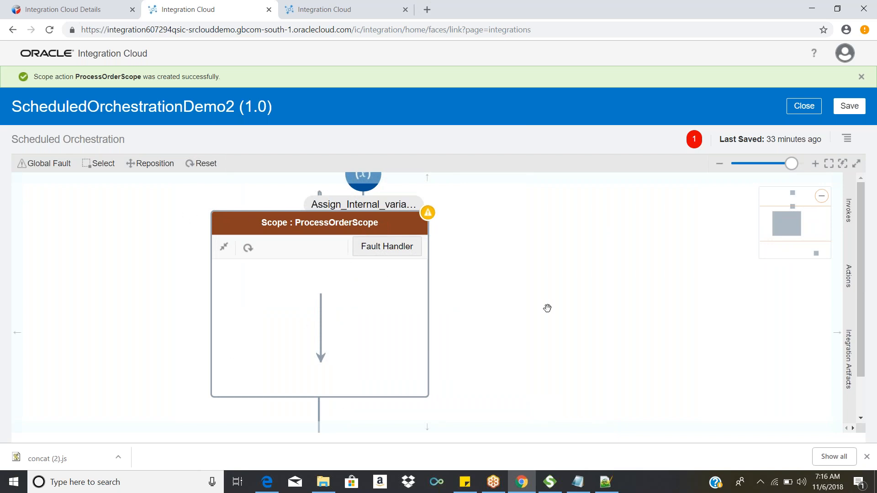
{"action": "scroll", "coordinate": [556, 283], "scroll_direction": "down", "scroll_amount": 2}
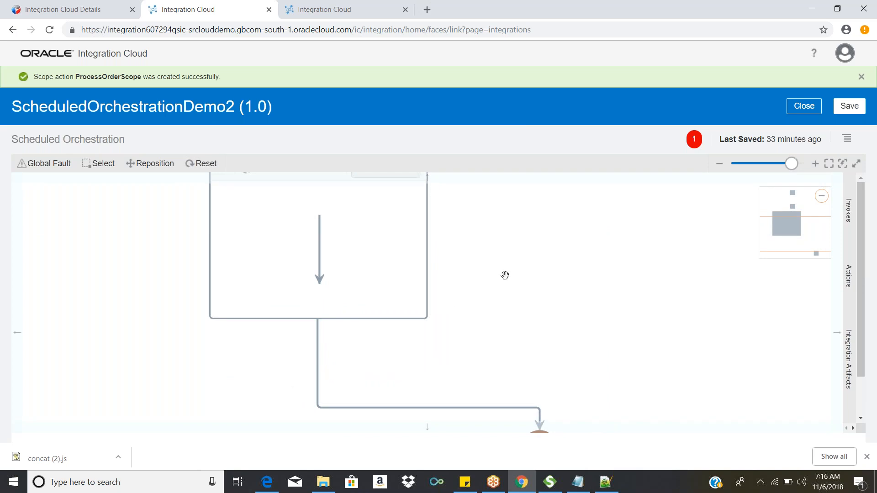
{"action": "scroll", "coordinate": [505, 402], "scroll_direction": "up", "scroll_amount": 2}
{"action": "left_click_drag", "start_coordinate": [506, 414], "coordinate": [492, 466]}
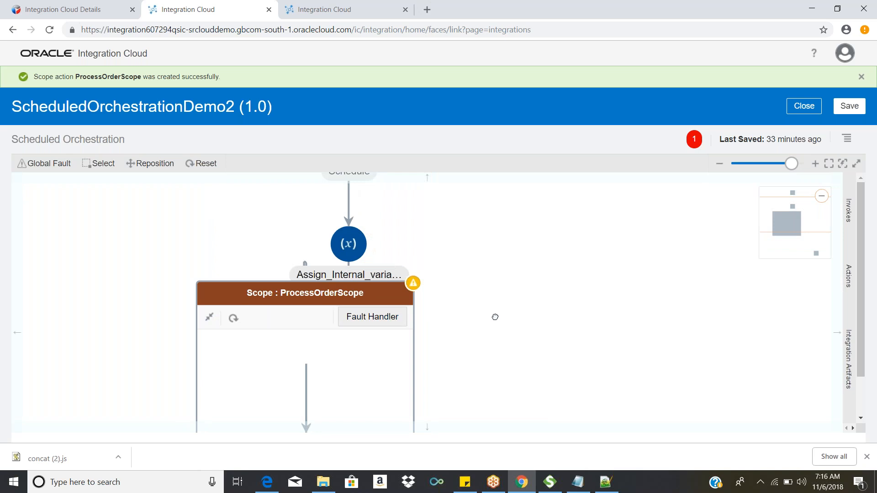
{"action": "left_click_drag", "start_coordinate": [497, 308], "coordinate": [459, 249]}
{"action": "left_click_drag", "start_coordinate": [551, 299], "coordinate": [540, 219]}
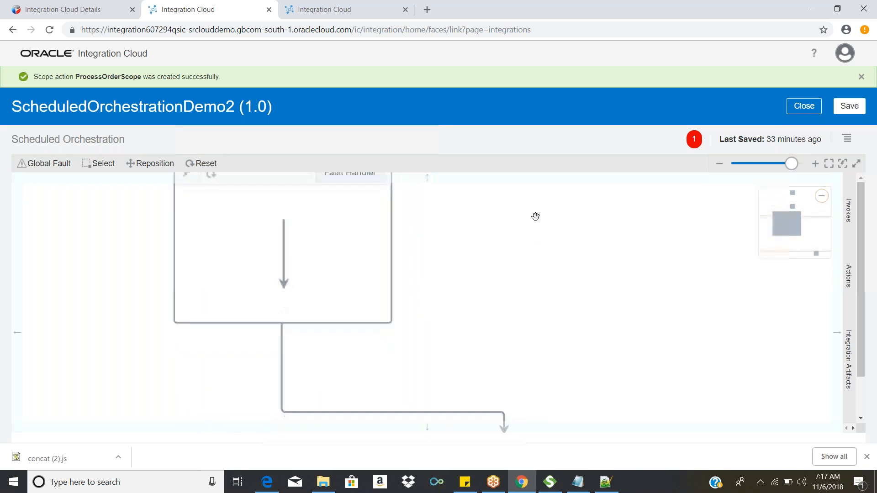
{"action": "left_click_drag", "start_coordinate": [505, 278], "coordinate": [504, 273]}
{"action": "left_click_drag", "start_coordinate": [505, 310], "coordinate": [514, 386]}
{"action": "left_click_drag", "start_coordinate": [259, 216], "coordinate": [163, 259]}
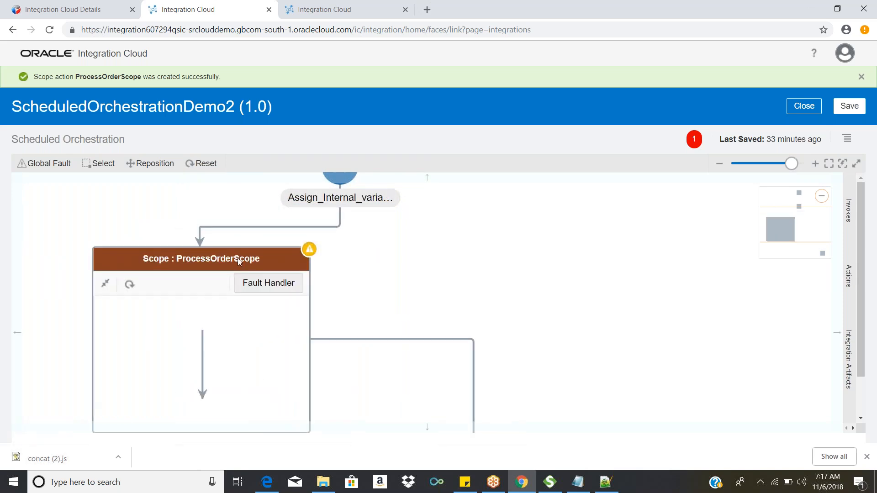
{"action": "left_click_drag", "start_coordinate": [512, 300], "coordinate": [546, 274]}
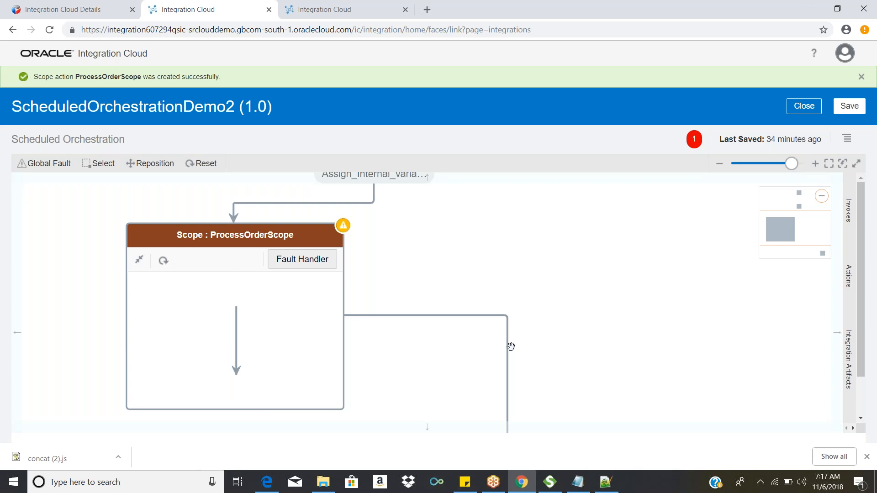
Step: Add the Default Handler fault handler to ProcessOrderScope and inspect its empty flow
{"action": "left_click", "coordinate": [302, 259]}
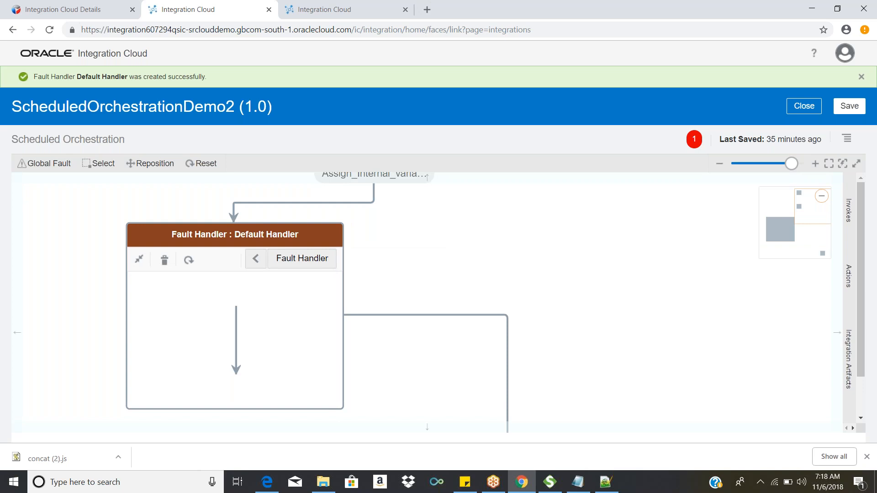
{"action": "left_click", "coordinate": [306, 269]}
{"action": "left_click_drag", "start_coordinate": [402, 394], "coordinate": [360, 305]}
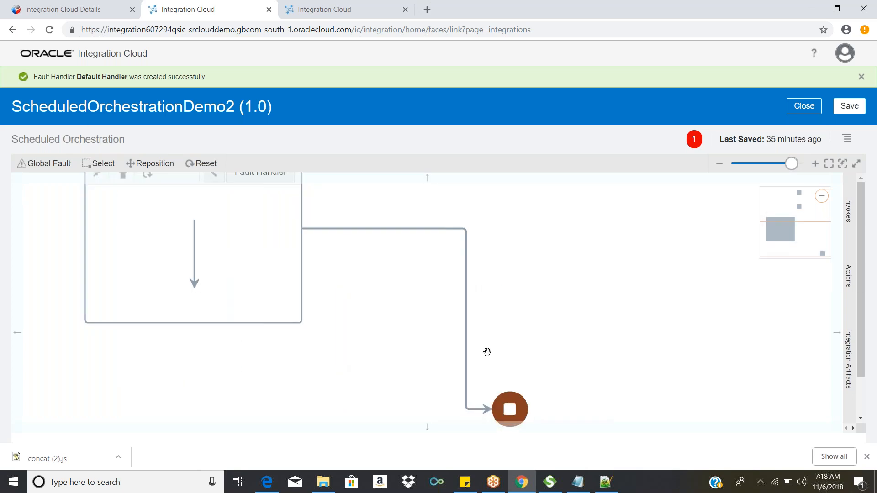
{"action": "left_click_drag", "start_coordinate": [609, 378], "coordinate": [602, 396]}
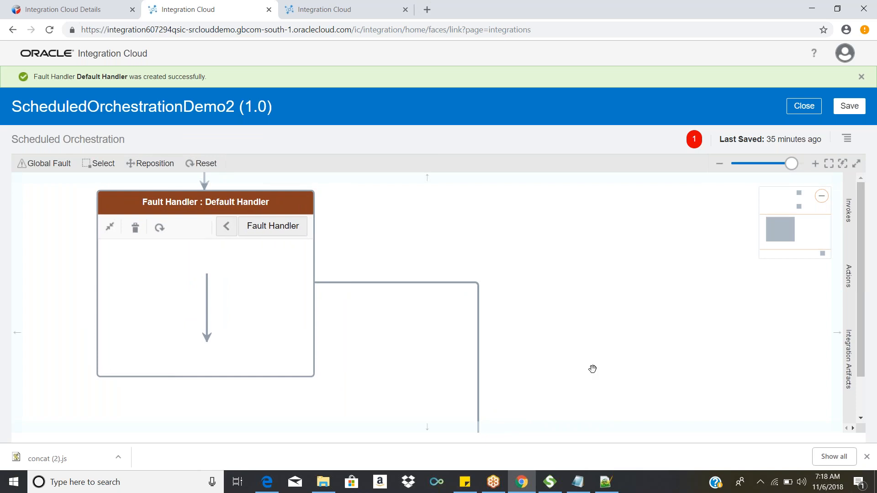
{"action": "left_click_drag", "start_coordinate": [592, 369], "coordinate": [592, 406]}
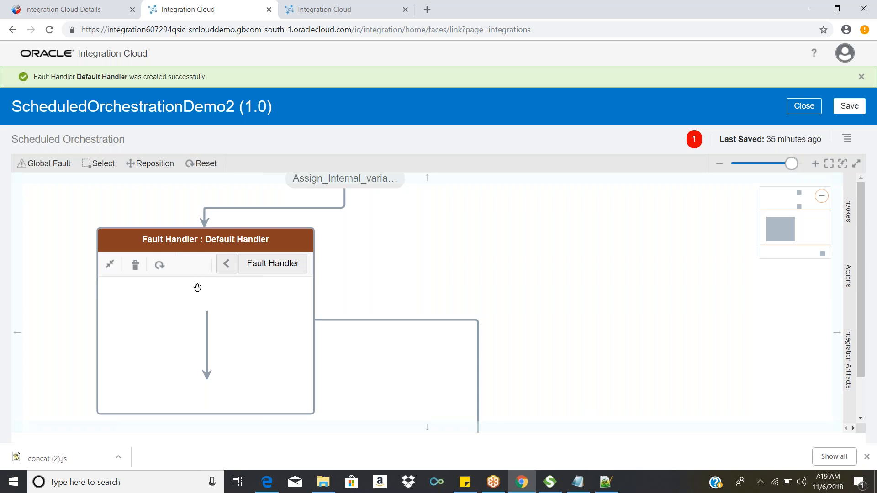
Step: Move the Default Handler box farther left and slightly up, and review its connection to the end of the flow
{"action": "left_click_drag", "start_coordinate": [198, 287], "coordinate": [162, 244]}
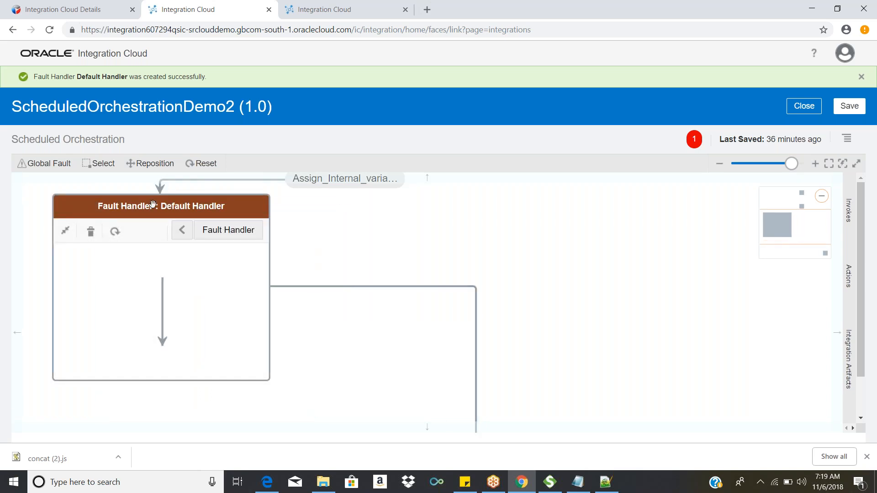
{"action": "left_click_drag", "start_coordinate": [450, 376], "coordinate": [388, 248]}
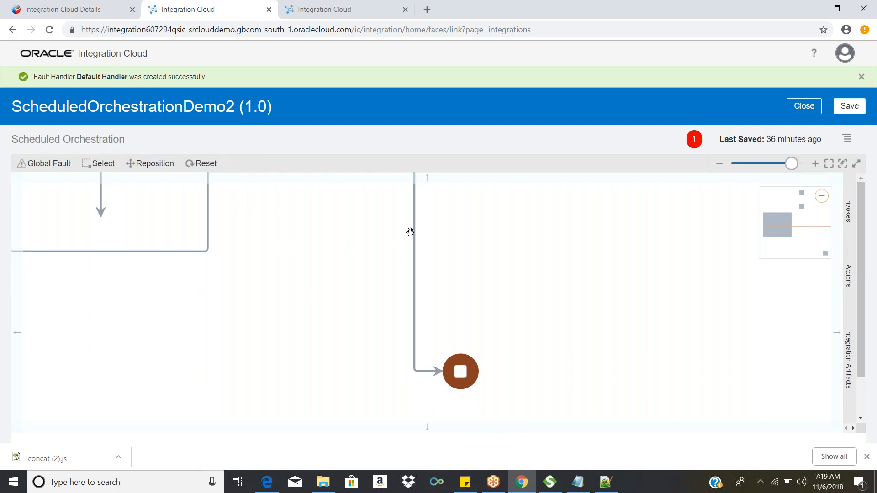
{"action": "left_click_drag", "start_coordinate": [555, 320], "coordinate": [562, 366]}
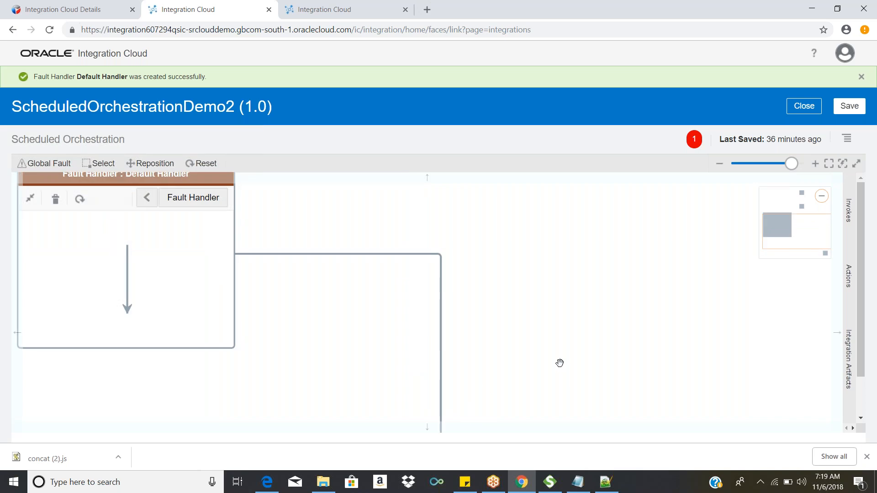
{"action": "left_click_drag", "start_coordinate": [559, 362], "coordinate": [597, 397]}
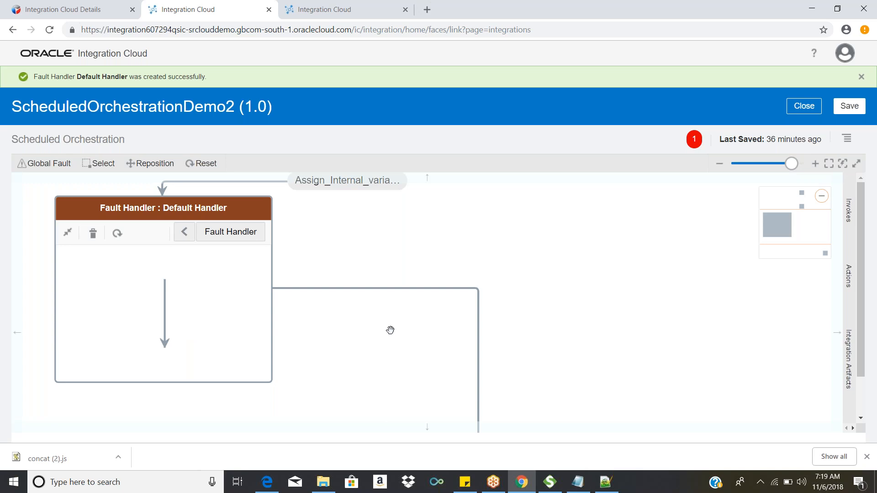
Step: Add a Switch action to the flow between the ProcessOrderScope block and the end of the integration
{"action": "left_click_drag", "start_coordinate": [393, 330], "coordinate": [374, 248]}
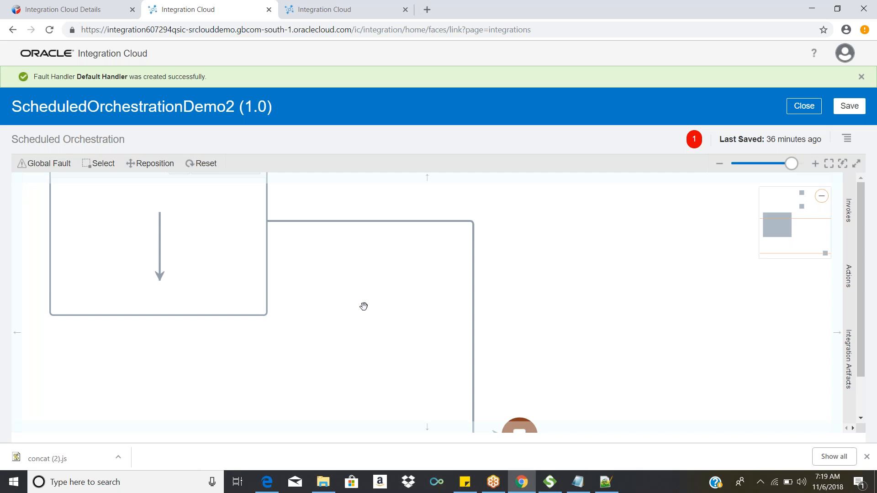
{"action": "left_click_drag", "start_coordinate": [392, 329], "coordinate": [414, 367]}
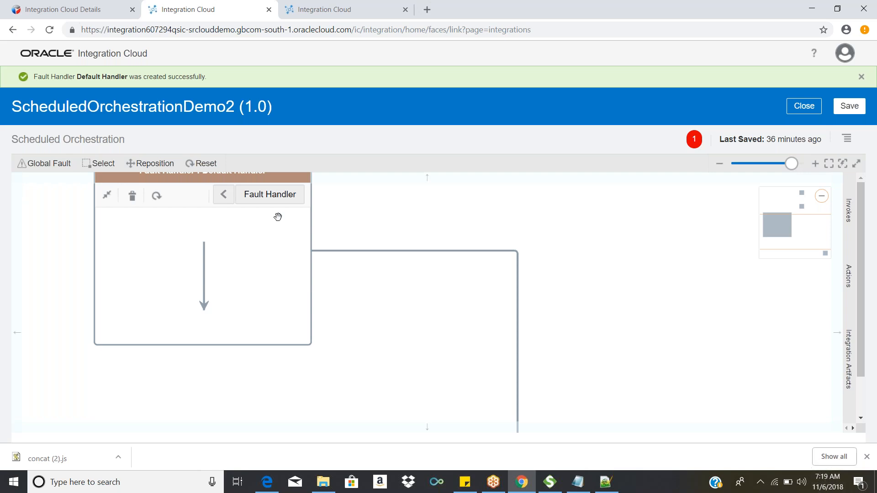
{"action": "left_click_drag", "start_coordinate": [590, 256], "coordinate": [570, 190]}
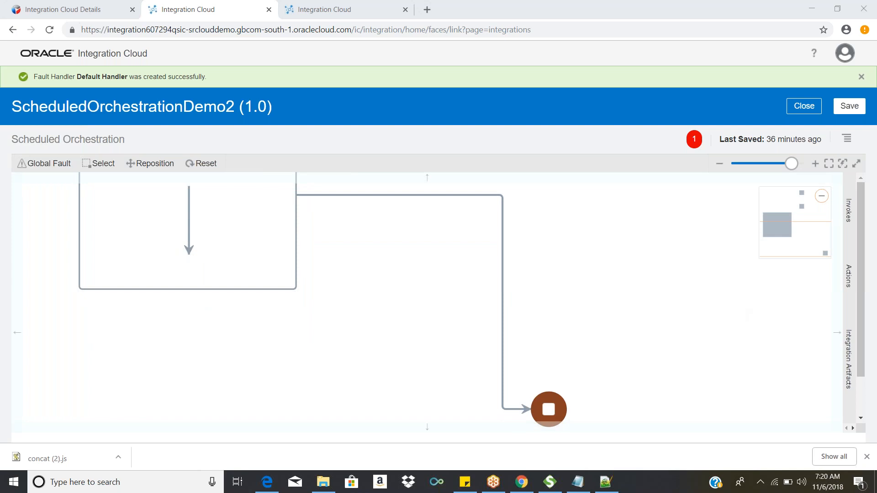
{"action": "left_click_drag", "start_coordinate": [611, 256], "coordinate": [630, 304]}
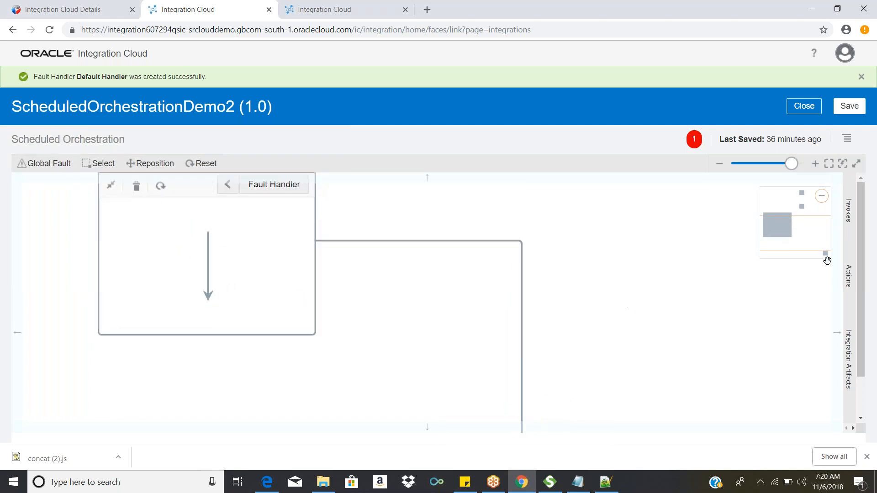
{"action": "left_click", "coordinate": [849, 210]}
{"action": "left_click", "coordinate": [848, 276]}
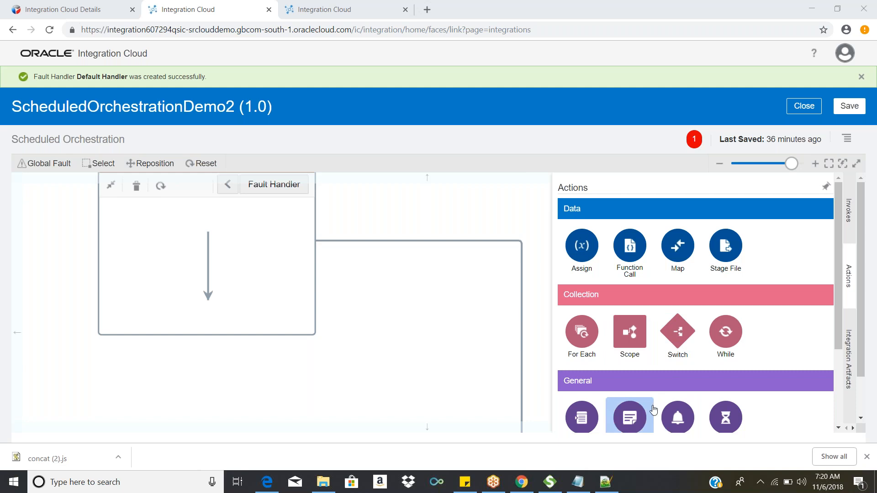
{"action": "left_click", "coordinate": [685, 336]}
{"action": "mouse_move", "coordinate": [678, 335]}
{"action": "left_mouse_down"}
{"action": "mouse_move", "coordinate": [572, 318]}
{"action": "mouse_move", "coordinate": [545, 284]}
{"action": "left_mouse_up"}
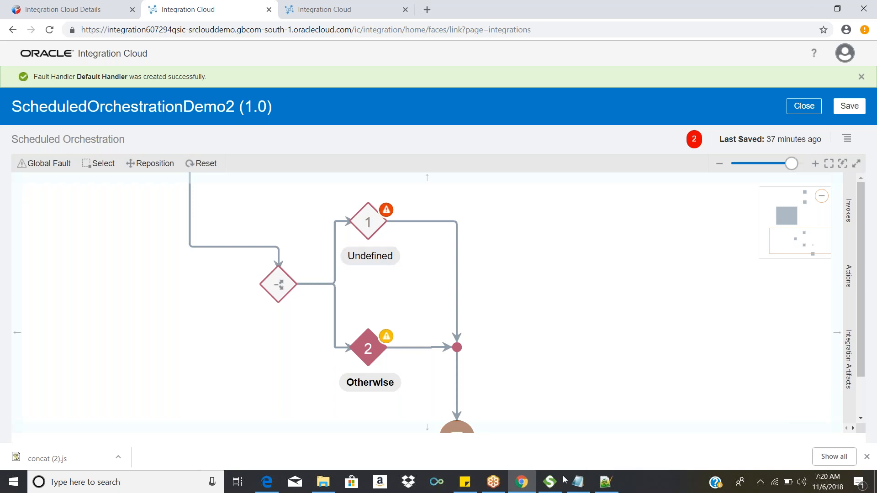
Step: Switch to Notepad and replace its contents with the heading "Conditional Routing"
{"action": "left_click", "coordinate": [578, 482]}
{"action": "key", "text": "ctrl+a"}
{"action": "type", "text": "Condit"}
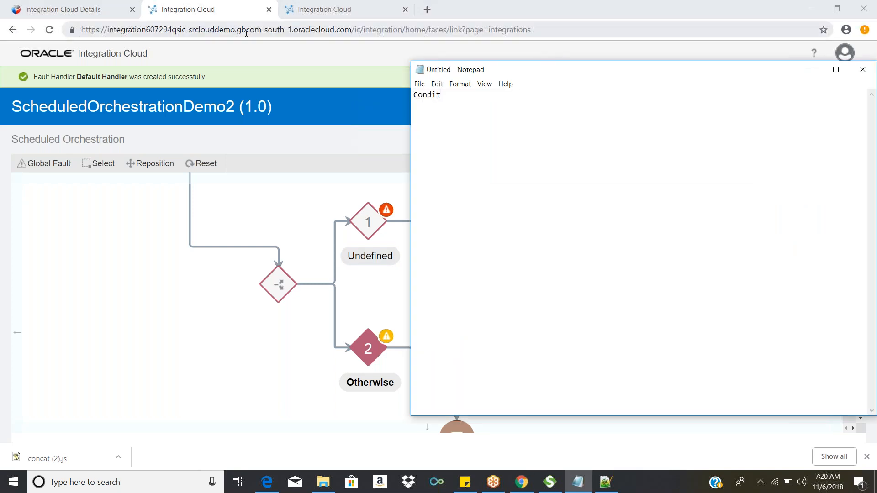
{"action": "type", "text": "ional Routing"}
{"action": "key", "text": "Return"}
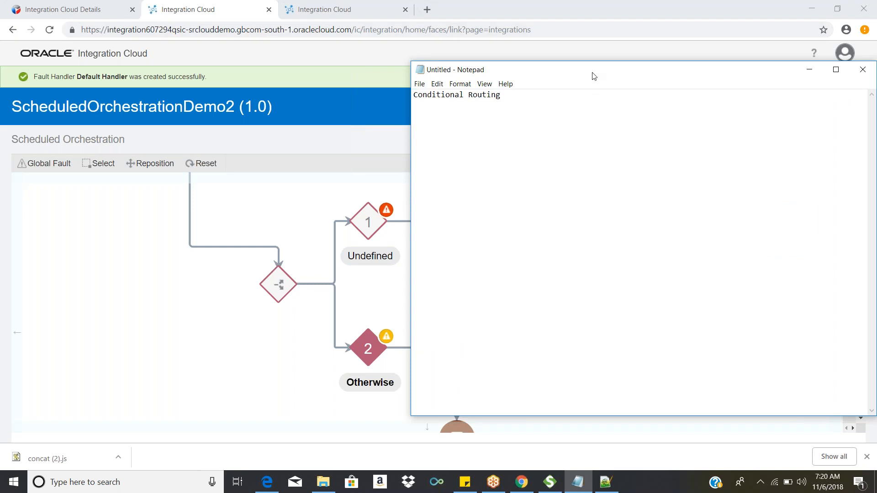
Step: Reposition the Notepad window farther left and up, and add "If" below the heading
{"action": "left_click_drag", "start_coordinate": [586, 73], "coordinate": [444, 51]}
{"action": "key", "text": "ctrl+a"}
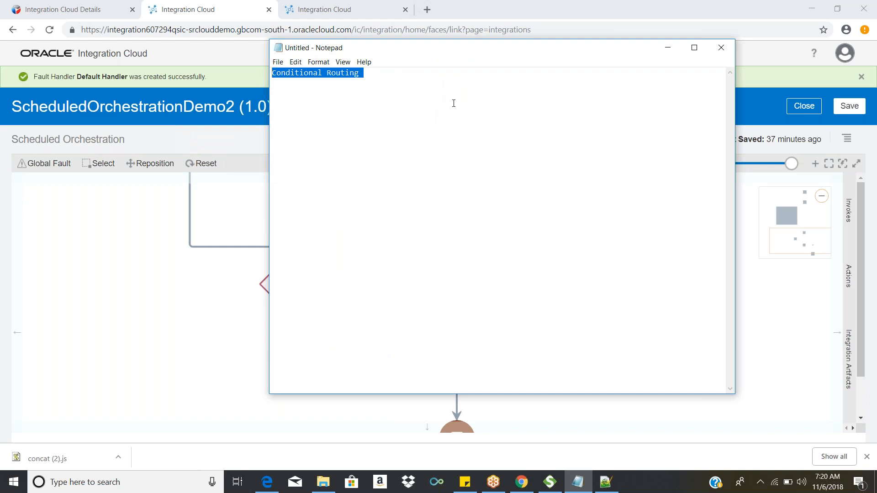
{"action": "left_click", "coordinate": [450, 107]}
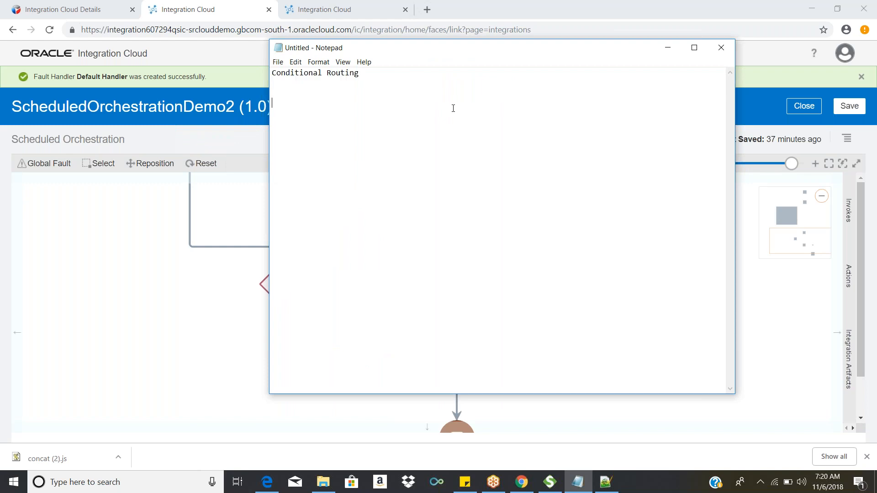
{"action": "type", "text": "If"}
Step: Return to Integration Cloud and examine the Switch action's Undefined and Otherwise branches down to the end of the flow
{"action": "left_click", "coordinate": [147, 376]}
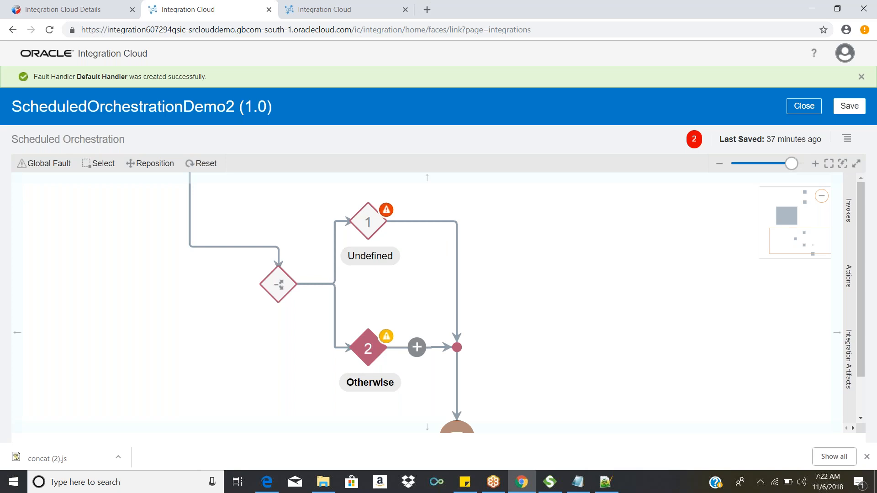
{"action": "left_click", "coordinate": [417, 348]}
{"action": "left_click_drag", "start_coordinate": [563, 310], "coordinate": [555, 280]}
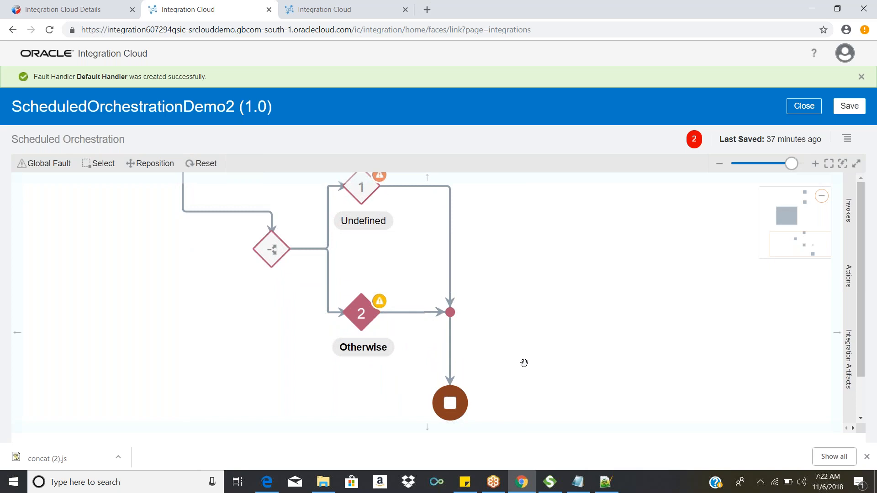
Step: Switch to Notepad and add the condition "salary>10000" below the If line
{"action": "left_click", "coordinate": [578, 482]}
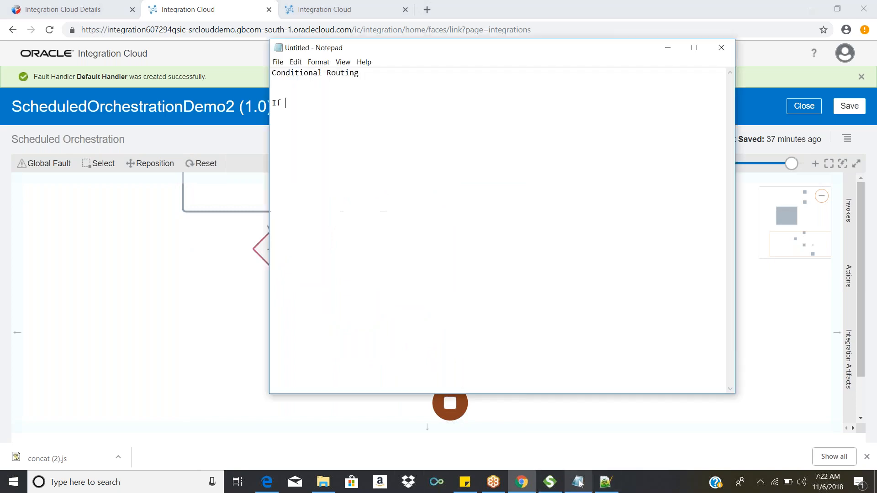
{"action": "key", "text": "Return"}
{"action": "key", "text": "Return"}
{"action": "type", "text": "sa"}
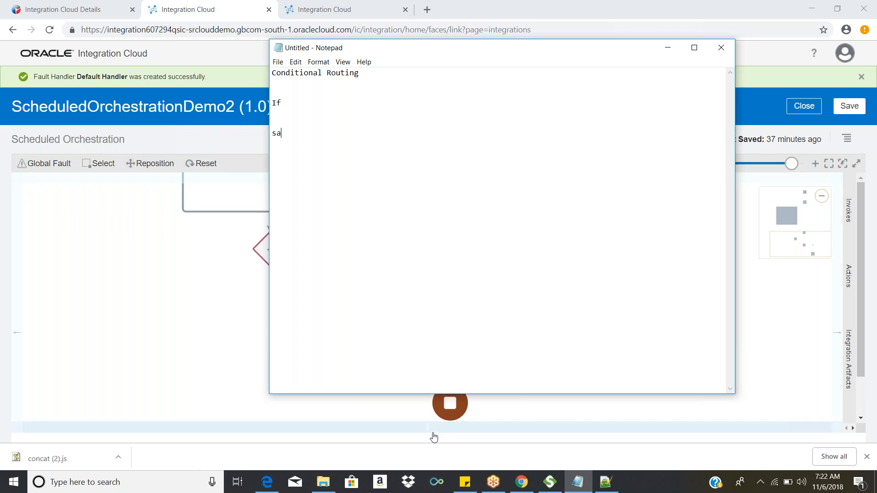
{"action": "type", "text": "lary>10000"}
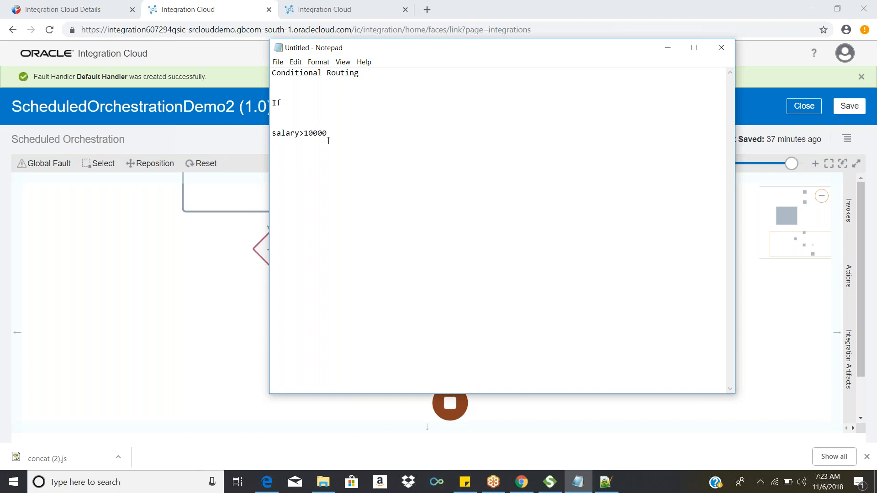
Step: Add the line "give bonus 5" under the salary>10000 condition
{"action": "type", "text": "perfrom"}
{"action": "key", "text": "BackSpace"}
{"action": "key", "text": "BackSpace"}
{"action": "key", "text": "BackSpace"}
{"action": "key", "text": "BackSpace"}
{"action": "key", "text": "BackSpace"}
{"action": "key", "text": "BackSpace"}
{"action": "key", "text": "BackSpace"}
{"action": "type", "text": "give bou"}
{"action": "key", "text": "BackSpace"}
{"action": "type", "text": "nys"}
{"action": "key", "text": "BackSpace"}
{"action": "type", "text": "u"}
{"action": "key", "text": "BackSpace"}
{"action": "key", "text": "BackSpace"}
{"action": "key", "text": "BackSpace"}
{"action": "type", "text": "us 5"}
Step: Add a second rule with the condition "salary< 5000" and the line "give bounus 10" beneath it
{"action": "key", "text": "Return"}
{"action": "type", "text": "salary"}
{"action": "type", "text": "< 5000"}
{"action": "key", "text": "Return"}
{"action": "type", "text": "give bounys"}
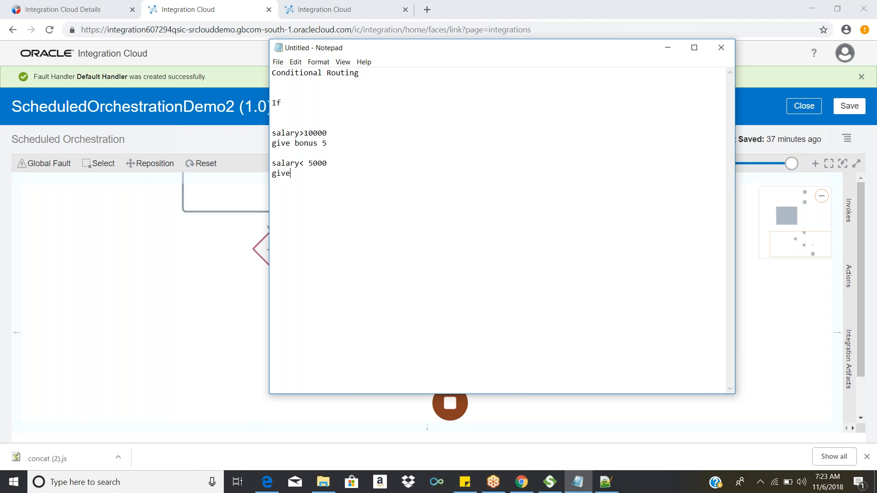
{"action": "key", "text": "BackSpace"}
{"action": "key", "text": "BackSpace"}
{"action": "type", "text": "us 10"}
Step: Set the second rule's salary limit to 10000 and append a percent sign to both bonus lines
{"action": "left_click_drag", "start_coordinate": [329, 163], "coordinate": [304, 163]}
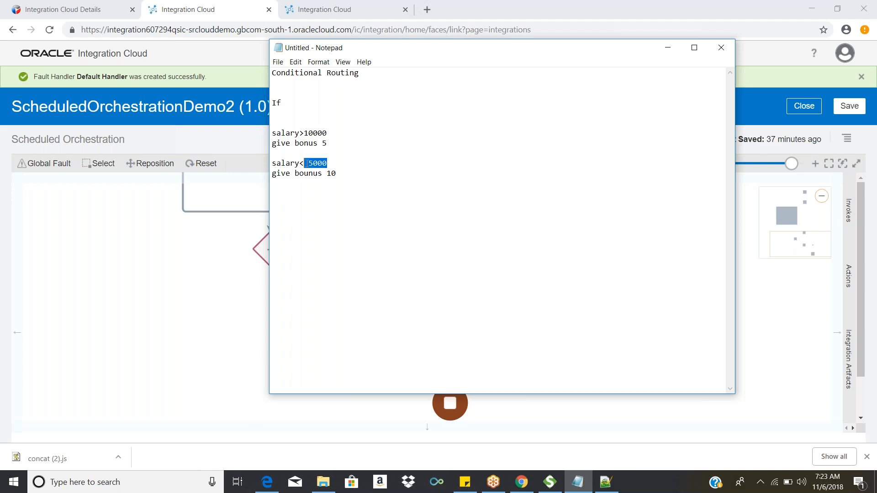
{"action": "type", "text": "10000"}
{"action": "left_click_drag", "start_coordinate": [327, 133], "coordinate": [278, 144]}
{"action": "left_click", "coordinate": [332, 143]}
{"action": "type", "text": "%"}
{"action": "left_click", "coordinate": [341, 176]}
{"action": "type", "text": "%"}
Step: Highlight each salary condition and its bonus line in turn to compare the two rules
{"action": "left_click_drag", "start_coordinate": [336, 144], "coordinate": [272, 130]}
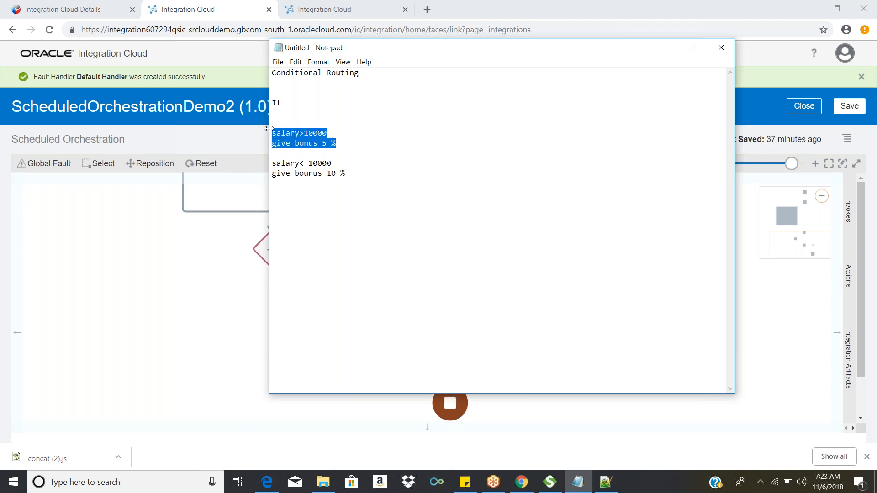
{"action": "left_click_drag", "start_coordinate": [337, 145], "coordinate": [268, 145]}
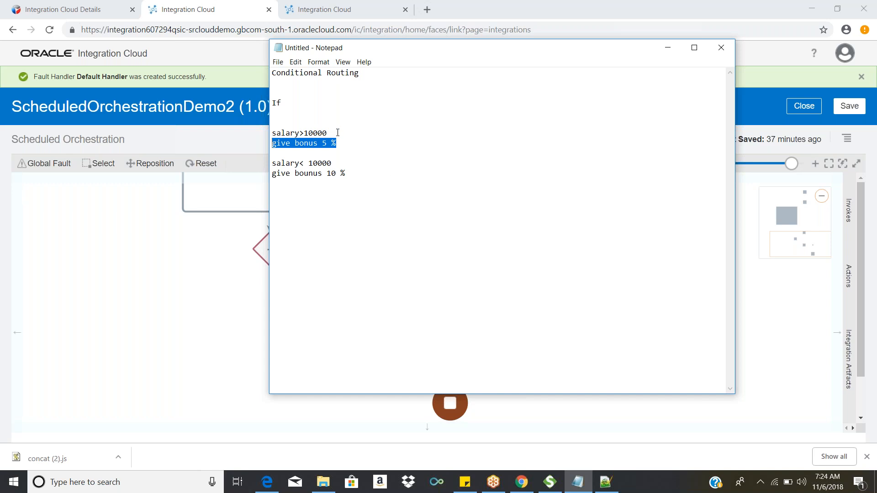
{"action": "left_click_drag", "start_coordinate": [337, 133], "coordinate": [290, 124]}
{"action": "left_click_drag", "start_coordinate": [348, 142], "coordinate": [265, 143]}
{"action": "left_click_drag", "start_coordinate": [332, 163], "coordinate": [240, 163]}
{"action": "left_click_drag", "start_coordinate": [371, 177], "coordinate": [276, 177]}
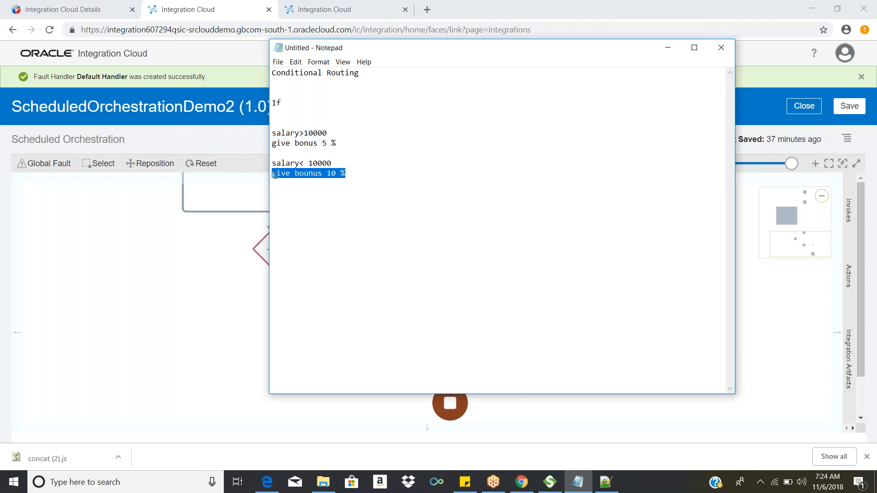
Step: Add a third rule with the condition "salary>2000 and salary<5000" and a "give bonus" line beneath it
{"action": "left_click", "coordinate": [383, 177]}
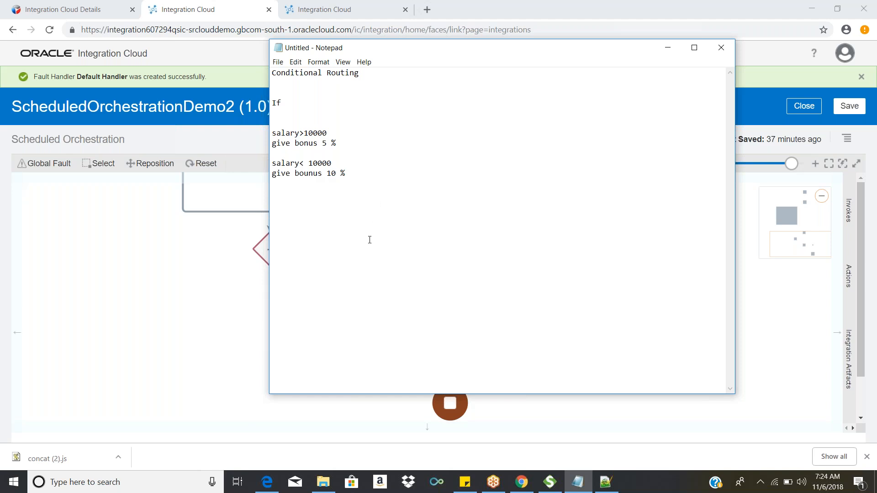
{"action": "type", "text": "salary "}
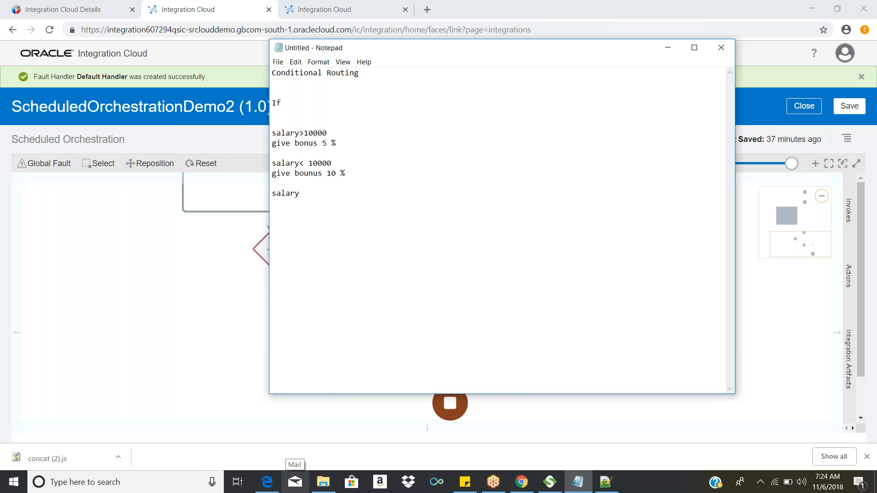
{"action": "type", "text": ">"}
{"action": "key", "text": "BackSpace"}
{"action": "key", "text": "BackSpace"}
{"action": "type", "text": ">2000 and"}
{"action": "type", "text": "salary<5000"}
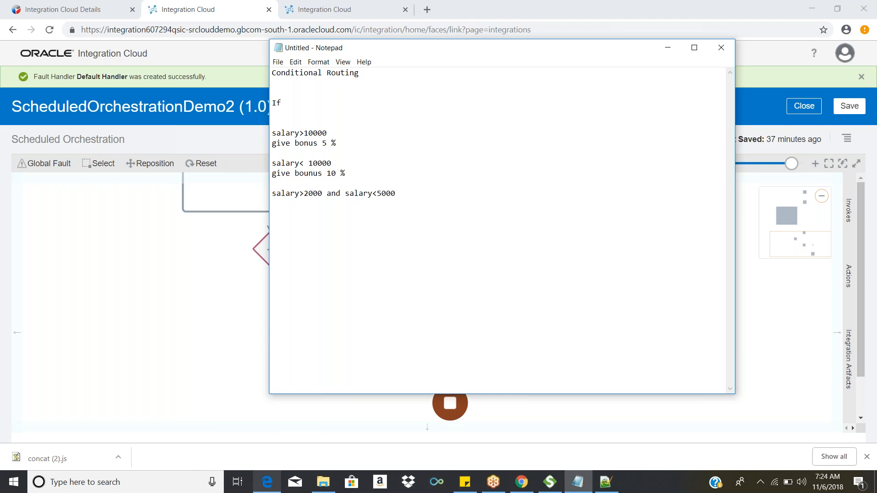
{"action": "key", "text": "Return"}
{"action": "type", "text": "give "}
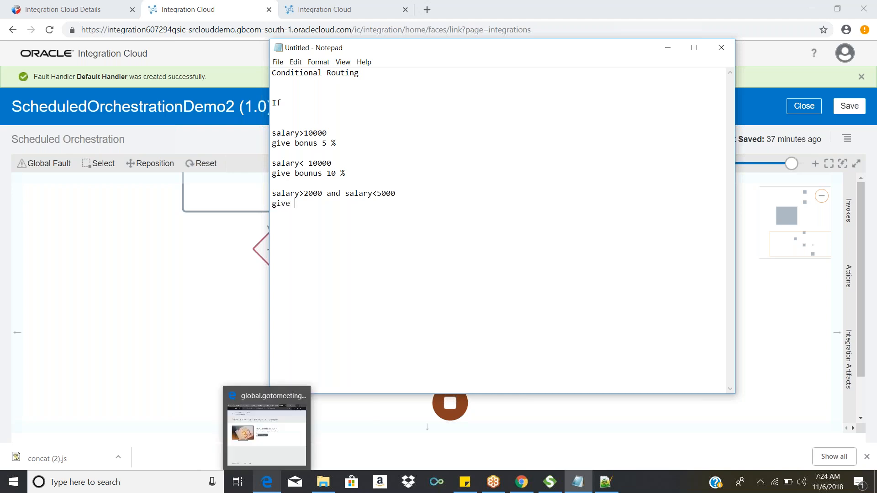
{"action": "type", "text": "bonus"}
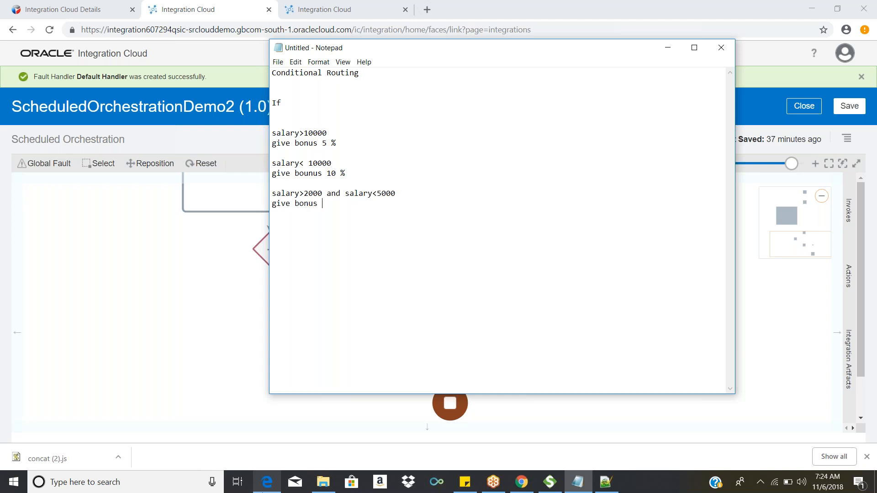
Step: Delete the salary< 10000 rule and complete the last bonus line with 15
{"action": "left_click_drag", "start_coordinate": [352, 173], "coordinate": [234, 166]}
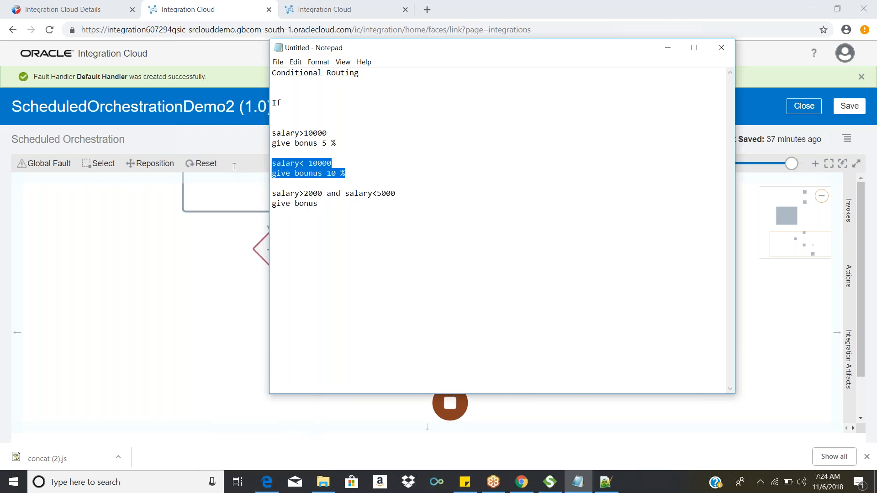
{"action": "key", "text": "Delete"}
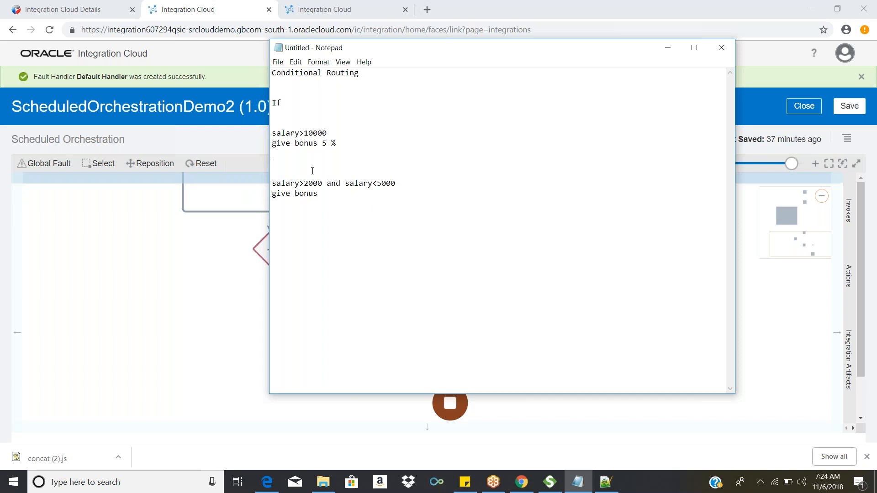
{"action": "type", "text": "15"}
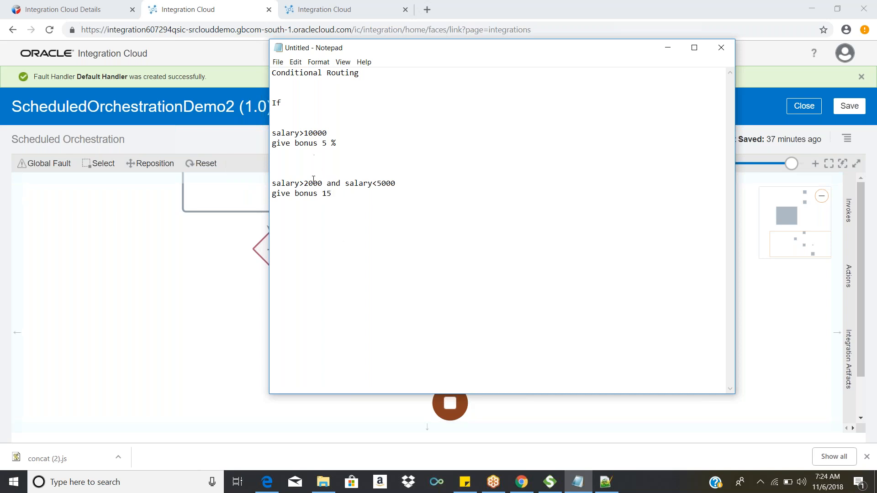
Step: Review the two remaining salary rules, and return to Integration Cloud to examine the Switch action's branches
{"action": "left_click_drag", "start_coordinate": [347, 193], "coordinate": [275, 122]}
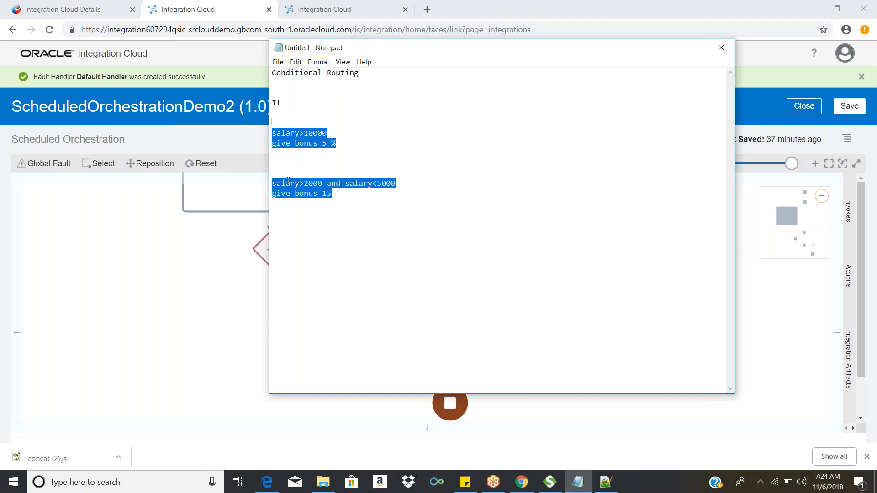
{"action": "left_click", "coordinate": [366, 203]}
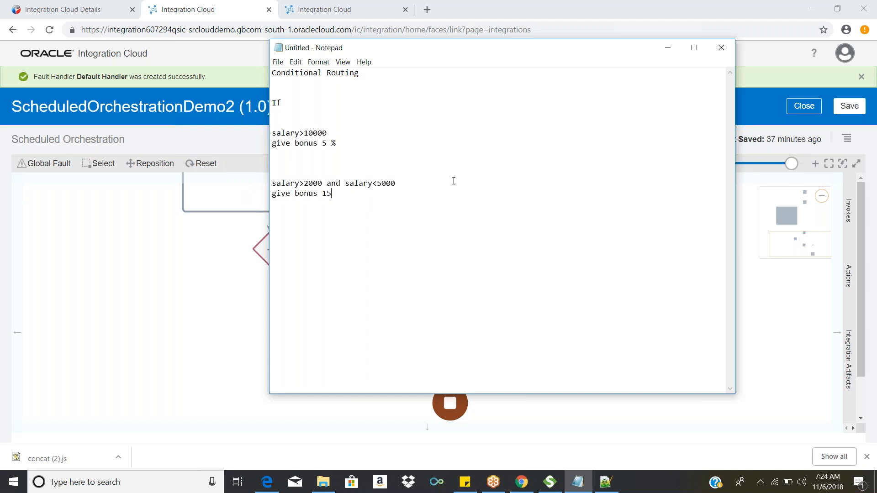
{"action": "left_click", "coordinate": [672, 46]}
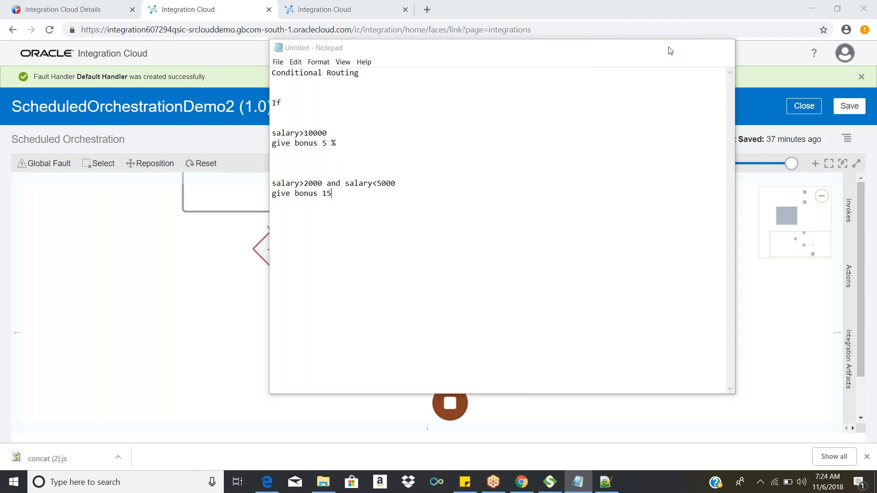
{"action": "left_click_drag", "start_coordinate": [554, 251], "coordinate": [589, 327]}
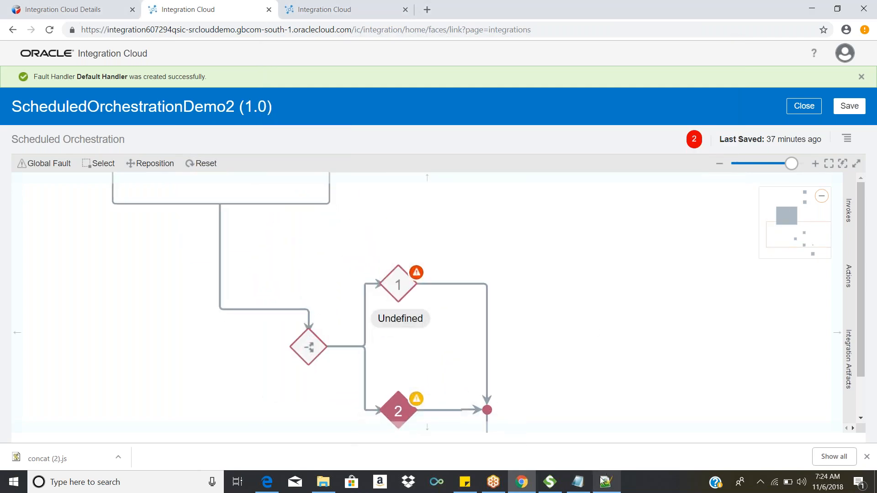
Step: Switch to Notepad and add a final rule reading "if sal=20000" with "gve 0%" beneath it
{"action": "left_click", "coordinate": [578, 482]}
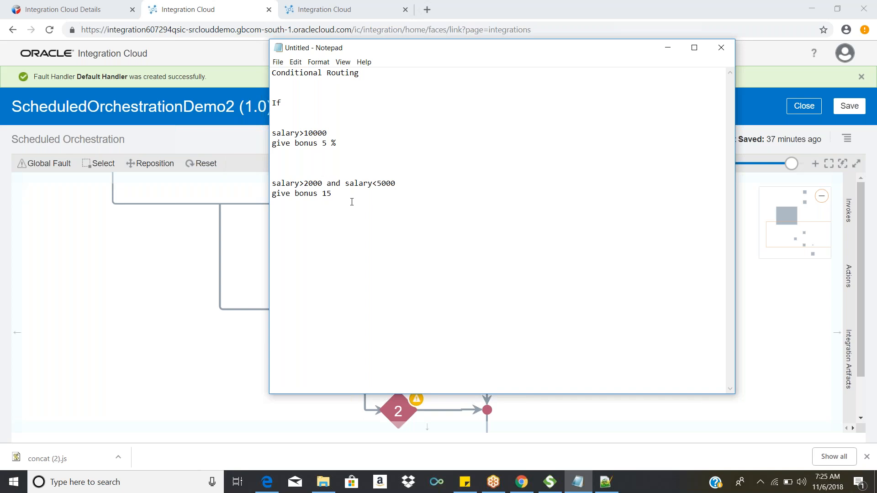
{"action": "key", "text": "Return"}
{"action": "key", "text": "Return"}
{"action": "type", "text": "if sal=20000"}
{"action": "key", "text": "Return"}
{"action": "type", "text": "gv"}
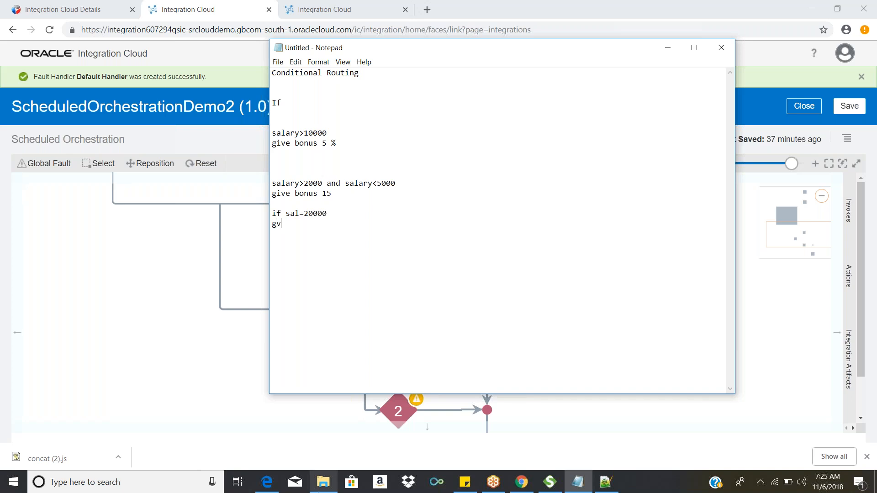
{"action": "type", "text": "e 0%"}
{"action": "mouse_move", "coordinate": [317, 492]}
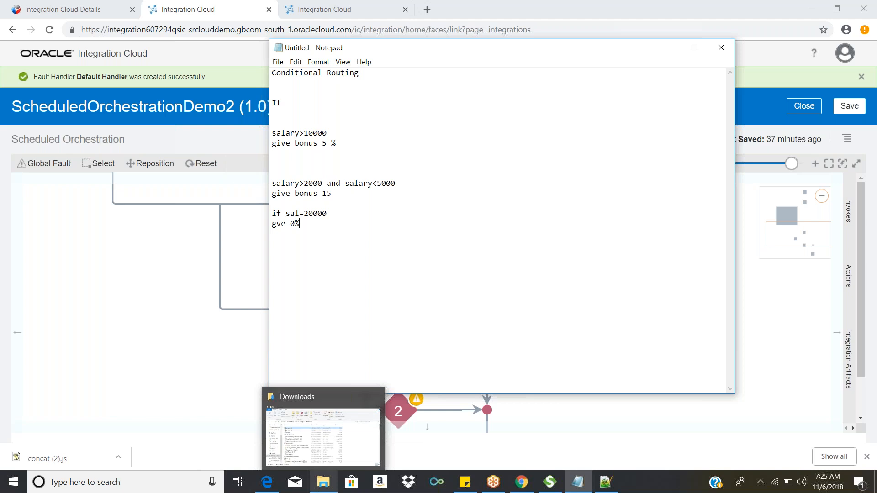
Step: Highlight the salary and bonus rules in Notepad, and return to Integration Cloud to examine the Switch's branches and the available actions
{"action": "left_click_drag", "start_coordinate": [300, 224], "coordinate": [269, 137]}
{"action": "left_click", "coordinate": [212, 303]}
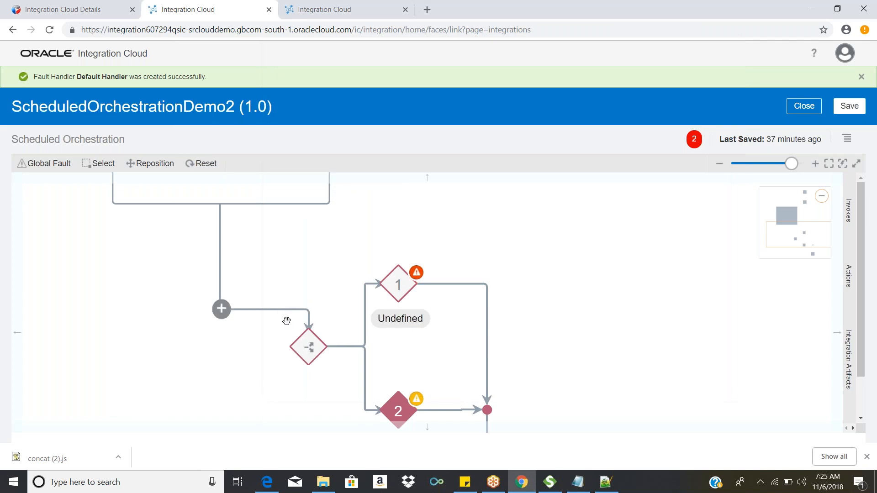
{"action": "left_click_drag", "start_coordinate": [607, 303], "coordinate": [569, 217]}
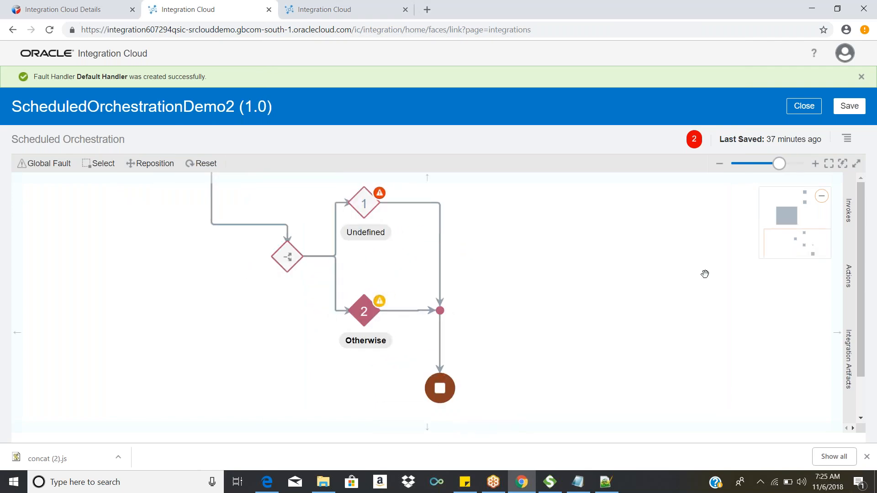
{"action": "left_click_drag", "start_coordinate": [707, 274], "coordinate": [711, 274]}
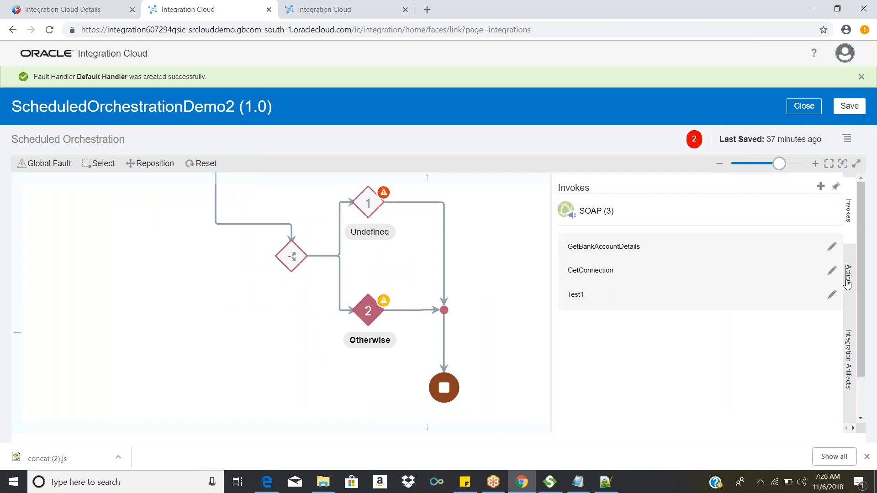
{"action": "mouse_move", "coordinate": [849, 277]}
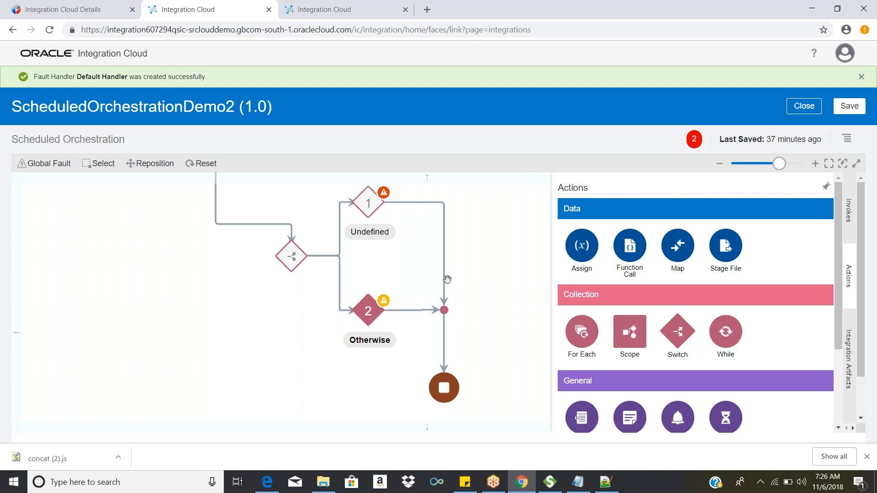
{"action": "left_click_drag", "start_coordinate": [678, 332], "coordinate": [329, 251]}
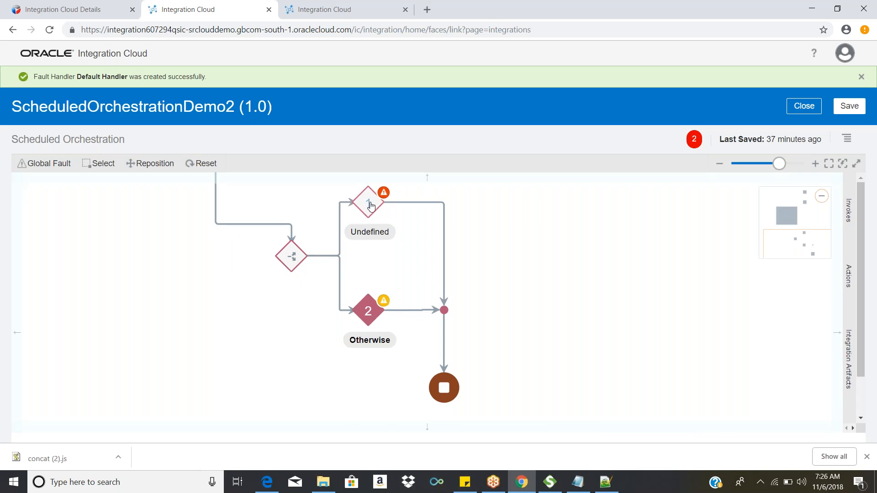
{"action": "mouse_move", "coordinate": [371, 206]}
{"action": "mouse_move", "coordinate": [406, 312]}
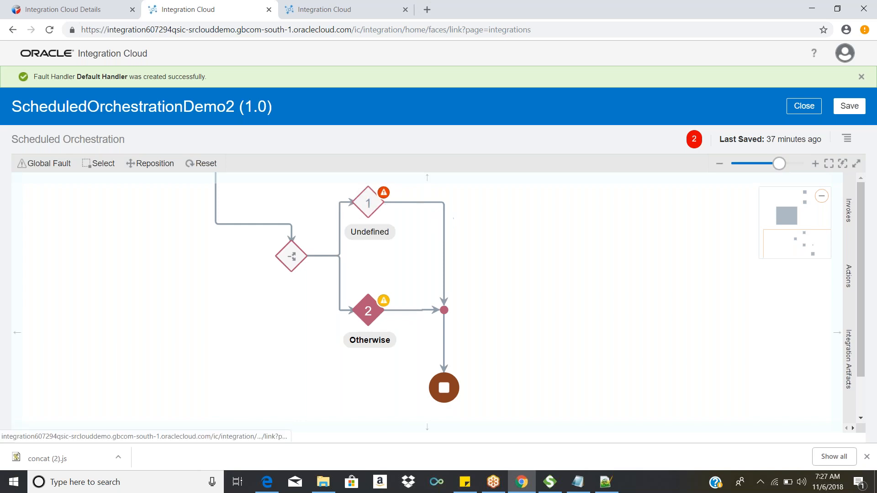
Step: Add two more conditional routes to the Switch action after ProcessOrderScope
{"action": "mouse_move", "coordinate": [295, 251]}
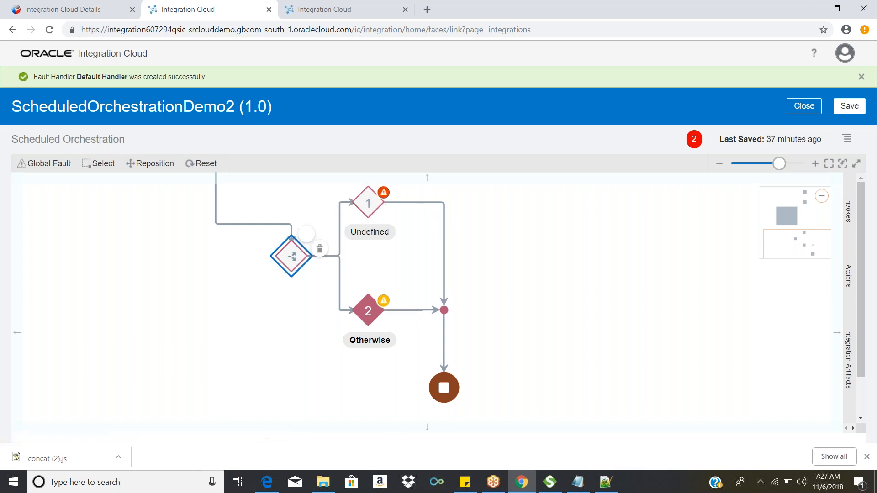
{"action": "left_click", "coordinate": [308, 237]}
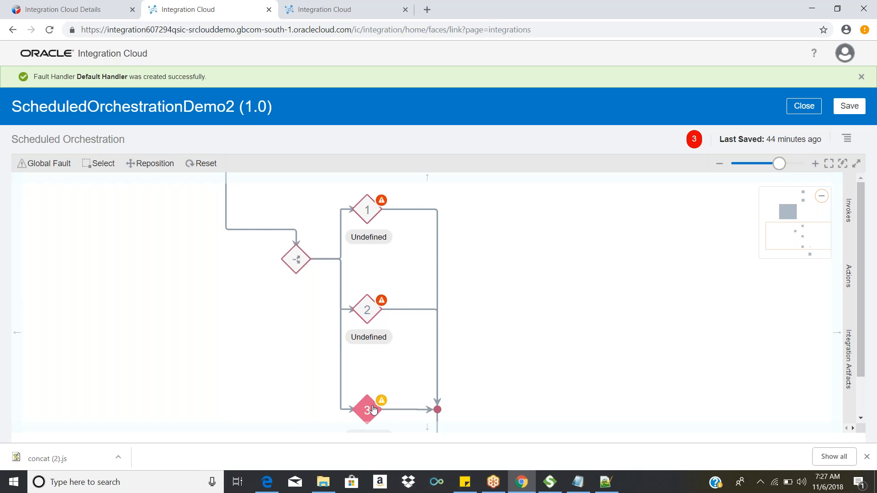
{"action": "left_click", "coordinate": [300, 255]}
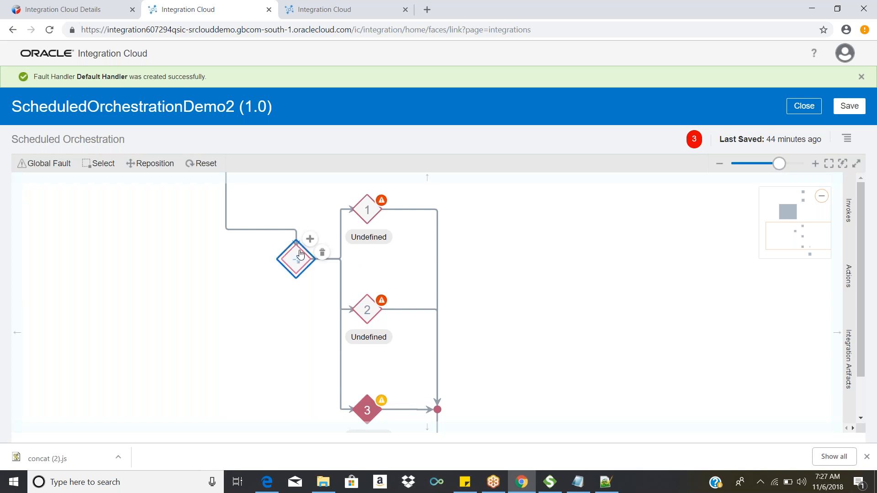
{"action": "left_click", "coordinate": [311, 240]}
{"action": "scroll", "coordinate": [522, 266], "scroll_direction": "down", "scroll_amount": 1}
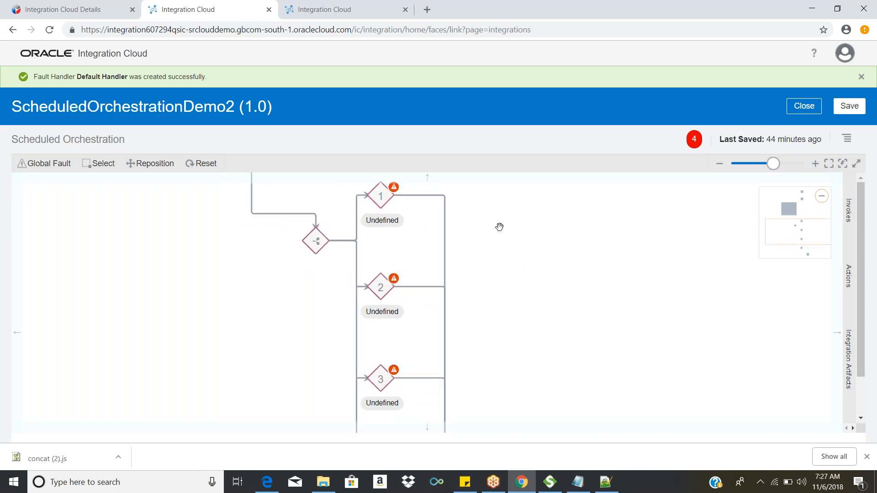
Step: Examine the Switch's undefined routes and its Otherwise branch down to the end of the flow
{"action": "left_click_drag", "start_coordinate": [519, 244], "coordinate": [500, 243]}
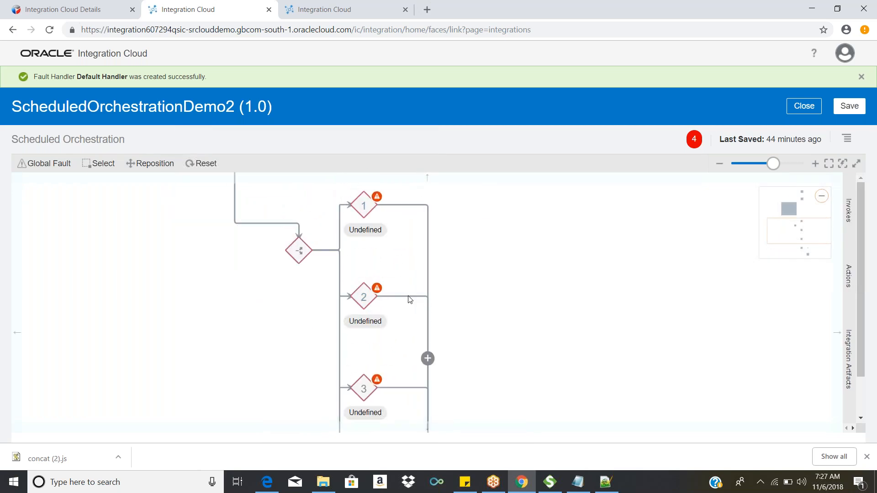
{"action": "scroll", "coordinate": [402, 313], "scroll_direction": "down", "scroll_amount": 1}
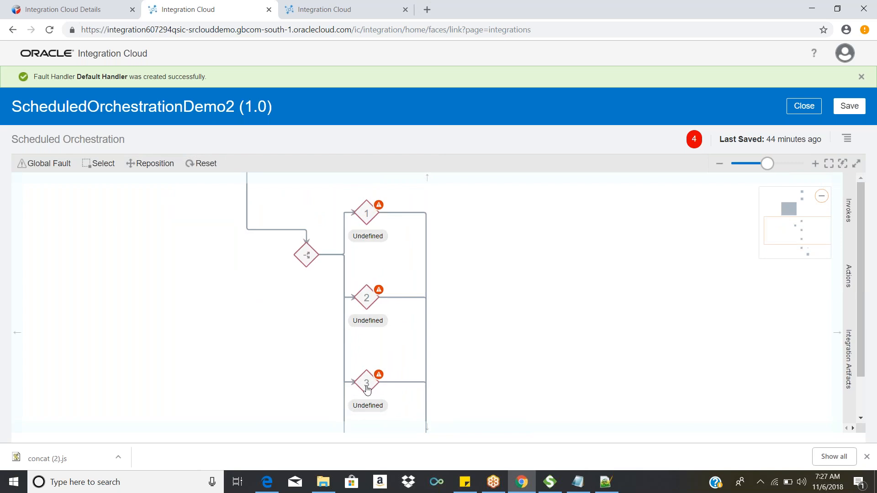
{"action": "left_click_drag", "start_coordinate": [514, 348], "coordinate": [560, 357]}
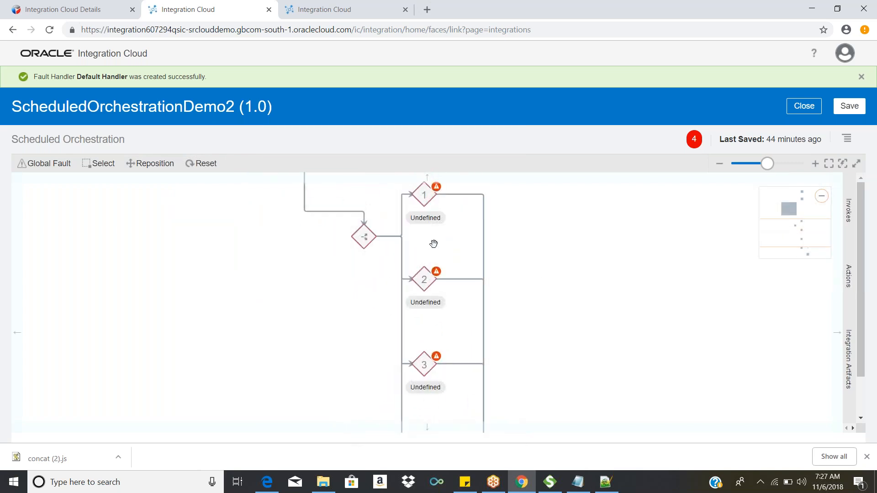
{"action": "left_click_drag", "start_coordinate": [543, 326], "coordinate": [555, 188]}
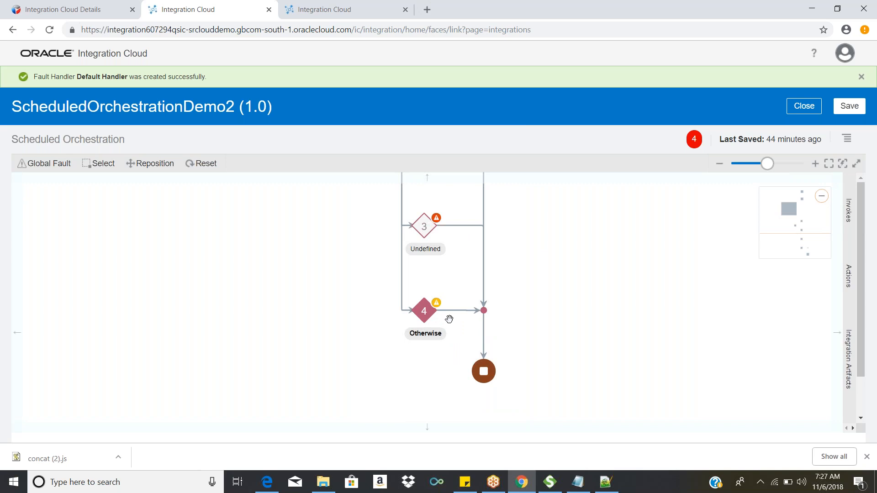
{"action": "scroll", "coordinate": [601, 325], "scroll_direction": "up", "scroll_amount": 3}
{"action": "left_click_drag", "start_coordinate": [598, 374], "coordinate": [581, 394]}
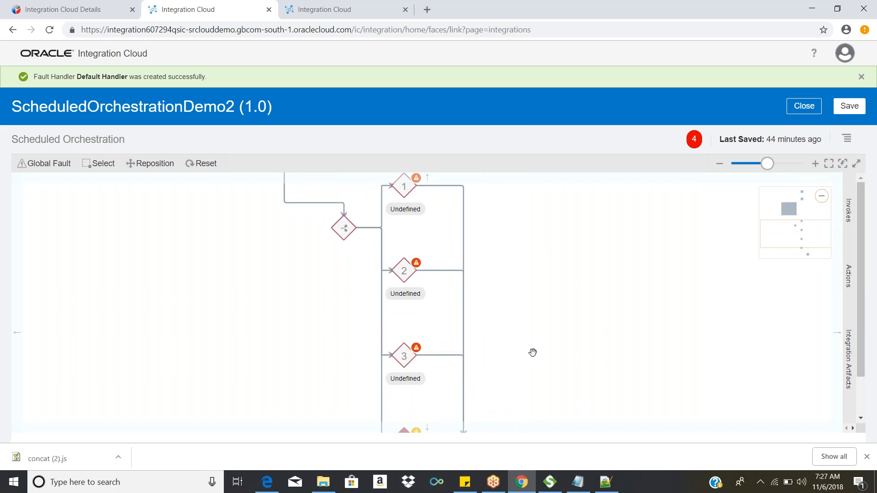
{"action": "scroll", "coordinate": [521, 305], "scroll_direction": "down", "scroll_amount": 3}
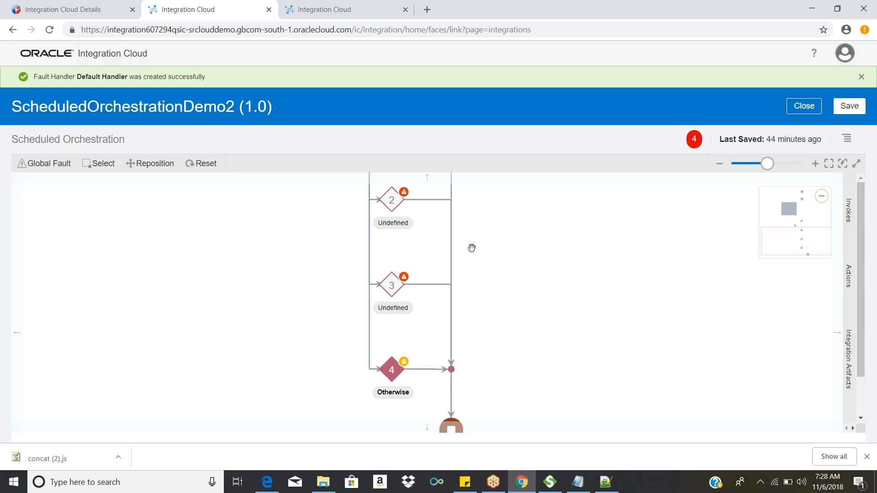
{"action": "scroll", "coordinate": [470, 299], "scroll_direction": "down", "scroll_amount": 1}
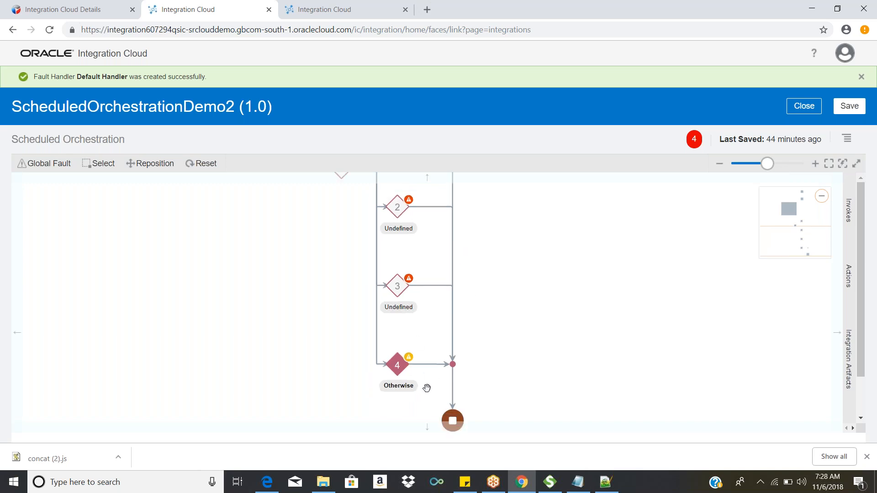
{"action": "left_click_drag", "start_coordinate": [547, 352], "coordinate": [518, 320]}
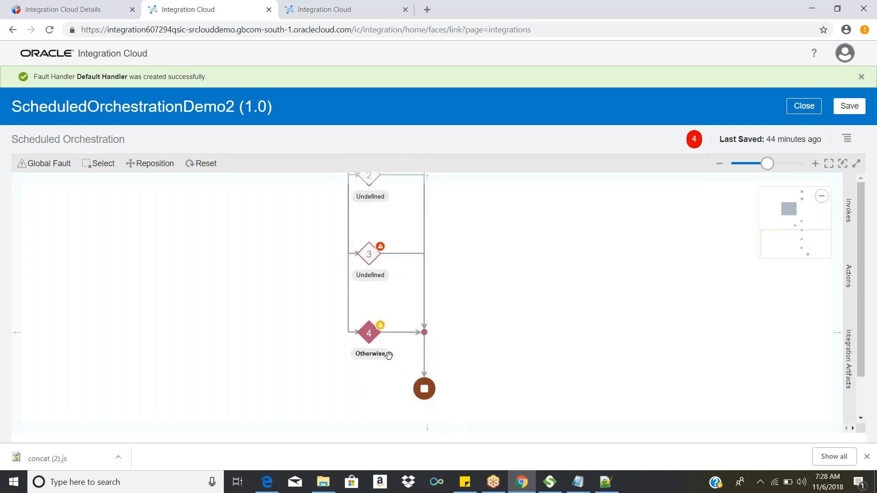
{"action": "left_click_drag", "start_coordinate": [539, 290], "coordinate": [509, 389]}
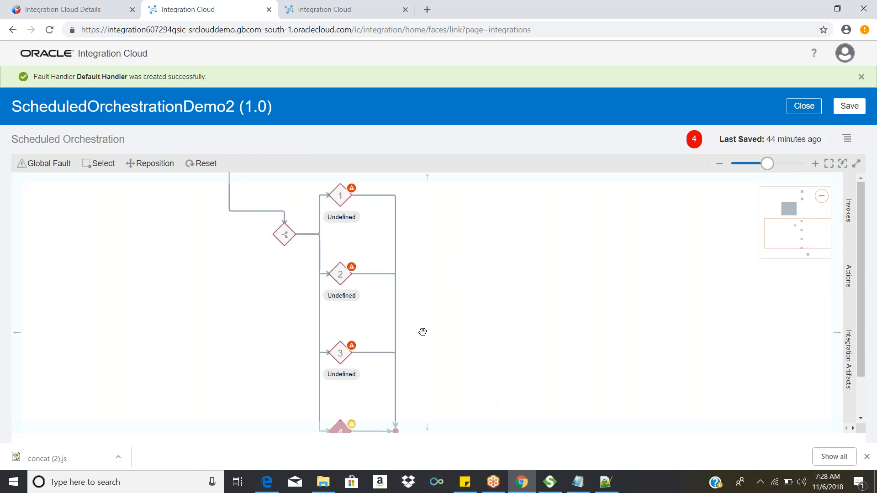
Step: Review the Data, Collection and General actions available for the routes, and return to the Switch's first route
{"action": "left_click", "coordinate": [851, 274]}
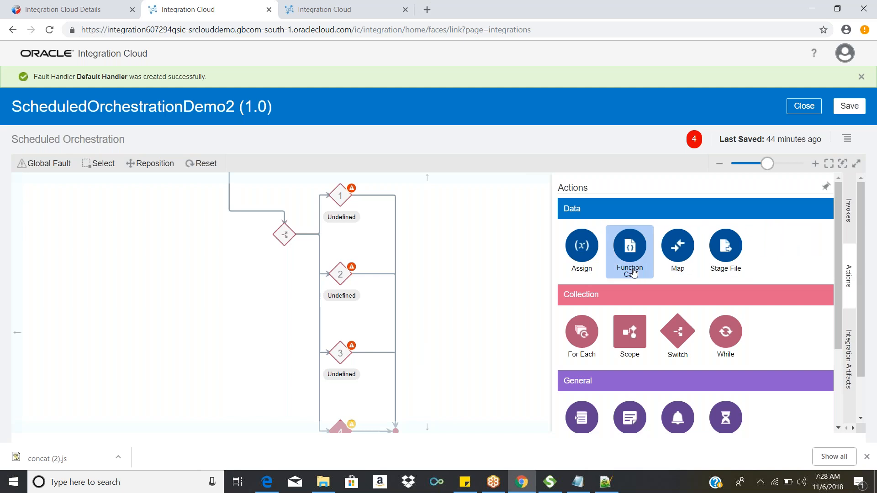
{"action": "scroll", "coordinate": [634, 273], "scroll_direction": "down", "scroll_amount": 1}
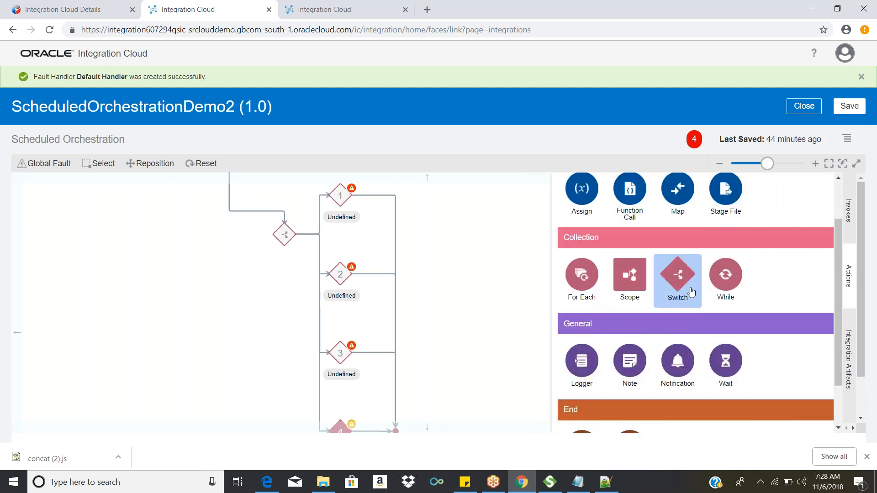
{"action": "left_click", "coordinate": [524, 253]}
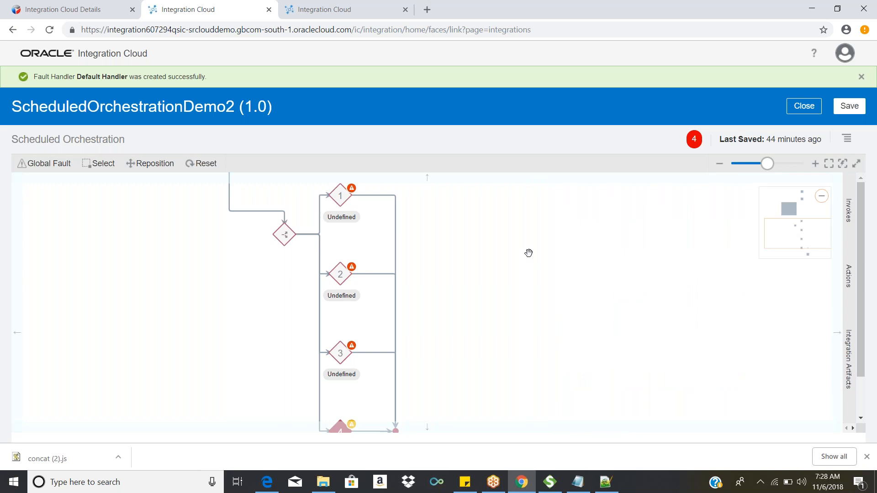
{"action": "left_click_drag", "start_coordinate": [532, 249], "coordinate": [554, 259]}
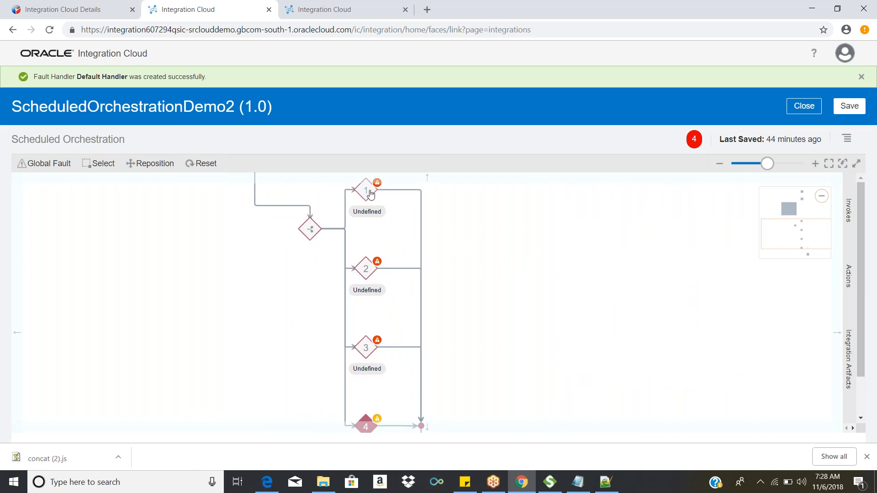
{"action": "left_click_drag", "start_coordinate": [456, 215], "coordinate": [476, 293]}
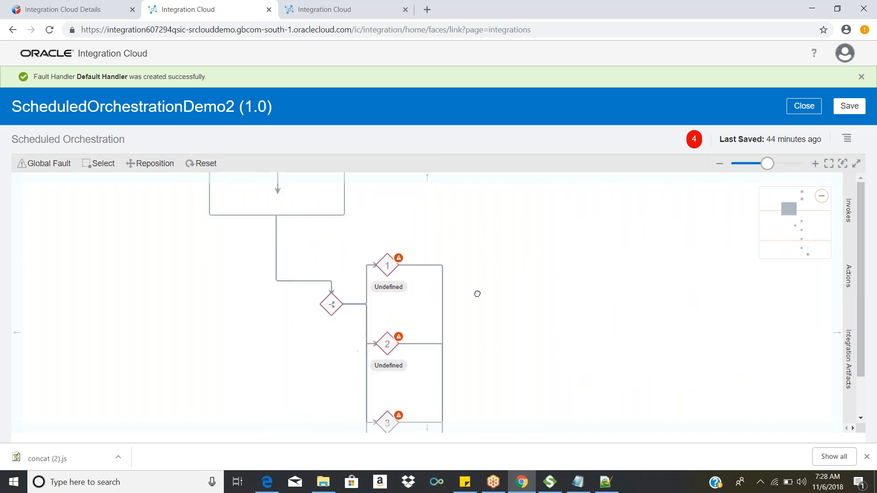
Step: Open Route 1's expression for editing and set $demoVar1 as the condition's first operand
{"action": "left_click", "coordinate": [389, 265]}
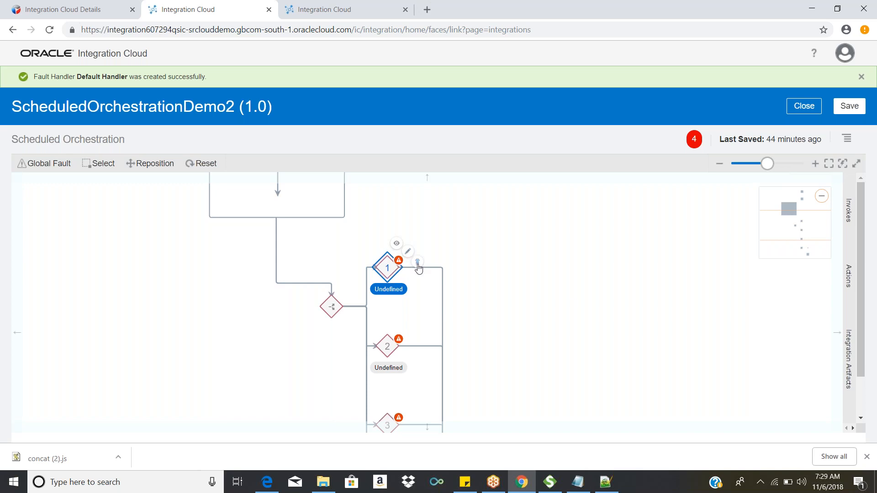
{"action": "left_click_drag", "start_coordinate": [572, 302], "coordinate": [537, 216]}
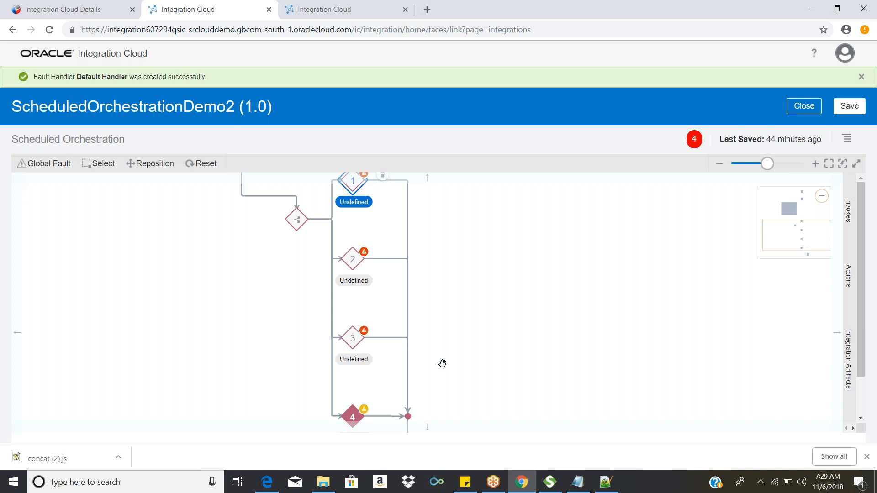
{"action": "left_click_drag", "start_coordinate": [483, 242], "coordinate": [483, 312]}
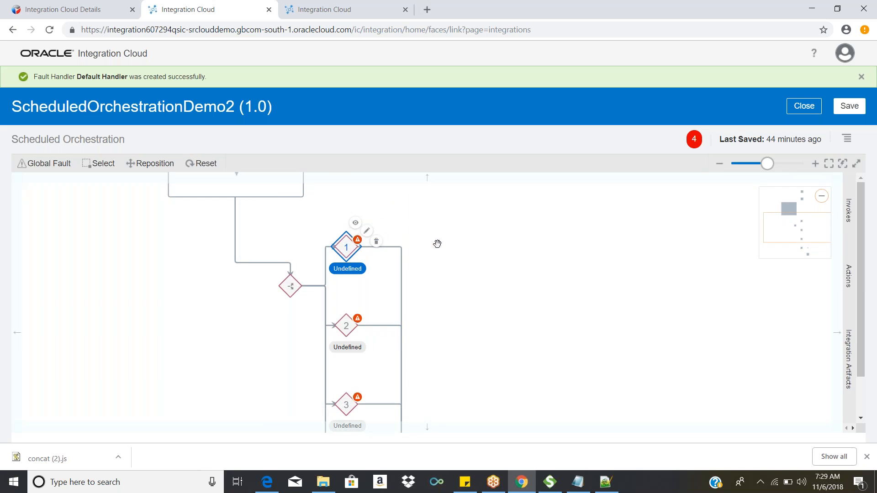
{"action": "scroll", "coordinate": [528, 249], "scroll_direction": "down", "scroll_amount": 1}
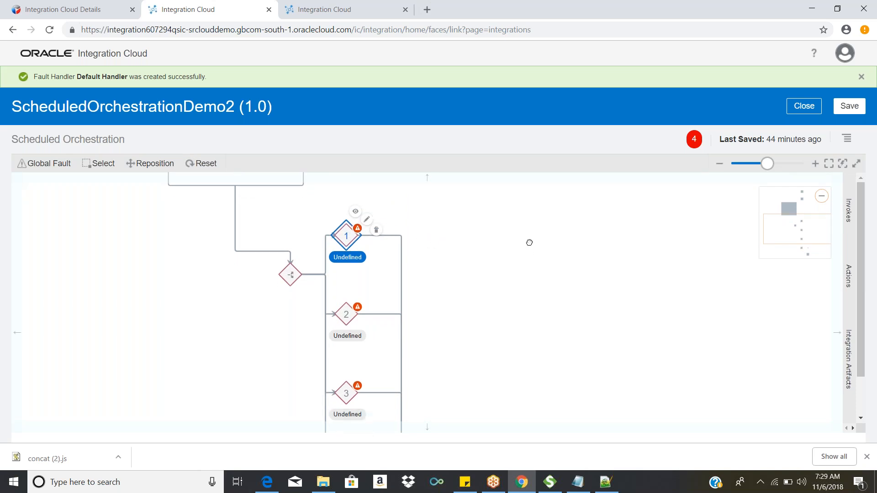
{"action": "left_click", "coordinate": [367, 217]}
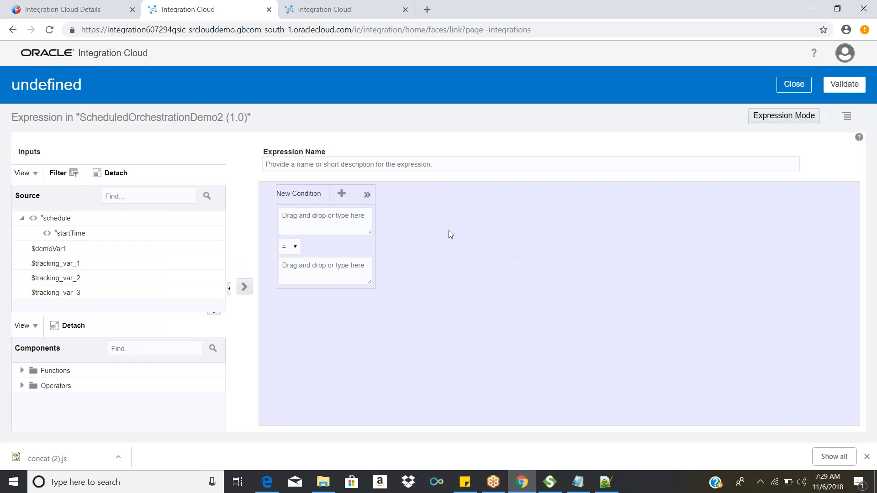
{"action": "left_click", "coordinate": [348, 220]}
{"action": "left_click", "coordinate": [57, 250]}
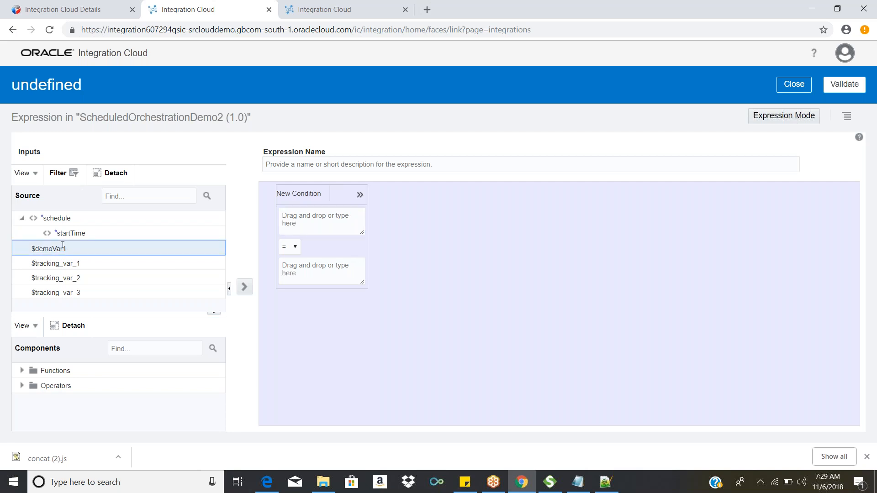
{"action": "left_click_drag", "start_coordinate": [67, 248], "coordinate": [322, 223]}
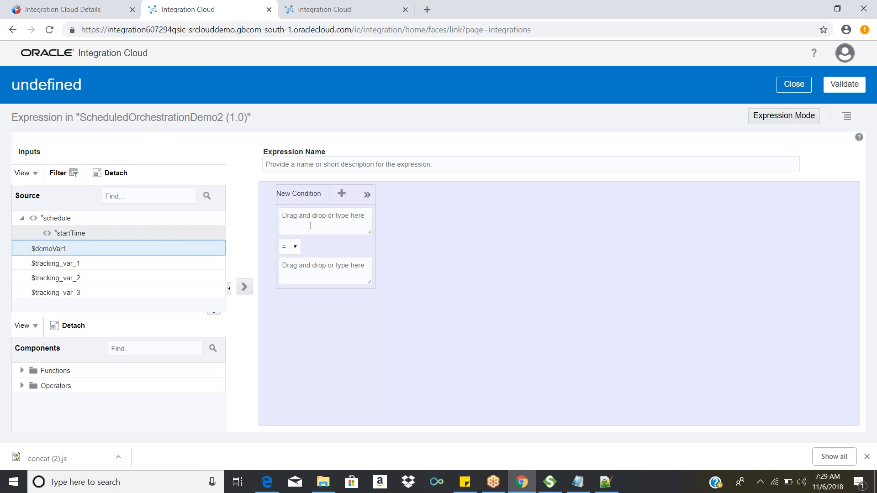
Step: Set the condition's operator to = and its comparison value to 300000.0
{"action": "left_click", "coordinate": [294, 246]}
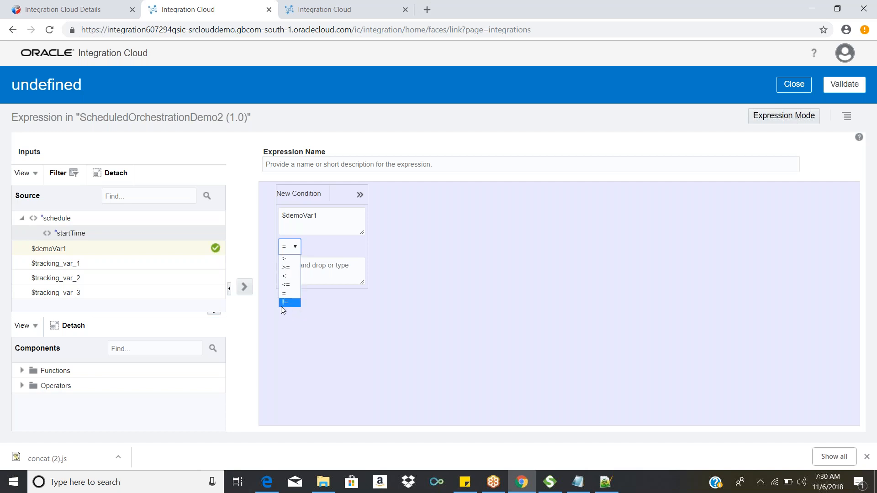
{"action": "left_click", "coordinate": [300, 293]}
{"action": "left_click", "coordinate": [314, 276]}
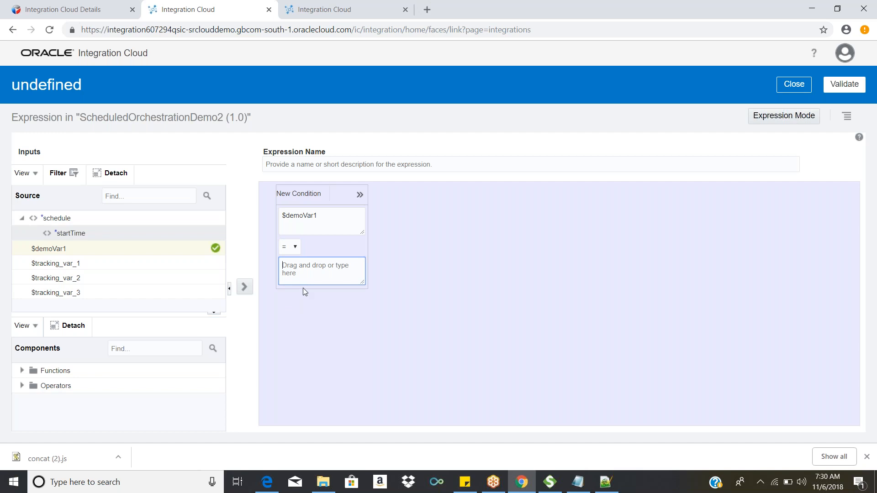
{"action": "type", "text": "300000"}
Step: Show Route 1's condition as an expression, wrap it in parentheses, and append a copy of it joined with "and"
{"action": "left_click", "coordinate": [768, 117]}
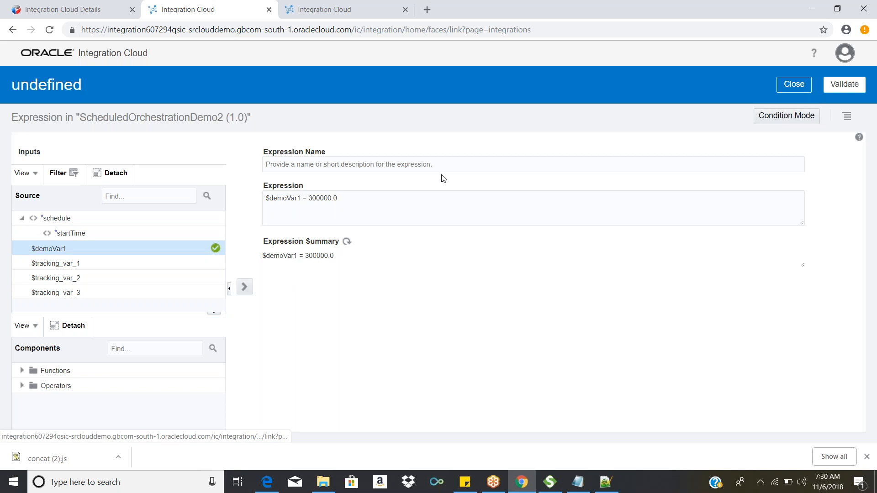
{"action": "left_click", "coordinate": [368, 195]}
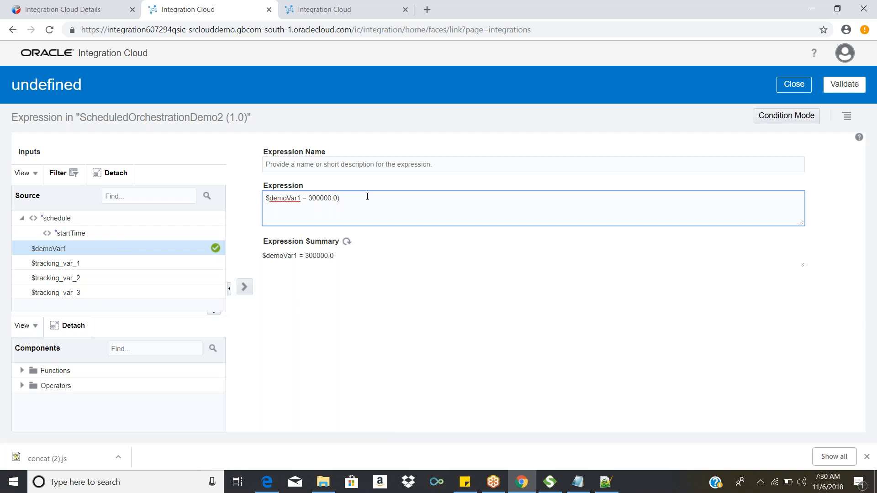
{"action": "type", "text": "("}
{"action": "type", "text": " and"}
{"action": "left_click_drag", "start_coordinate": [345, 194], "coordinate": [258, 194]}
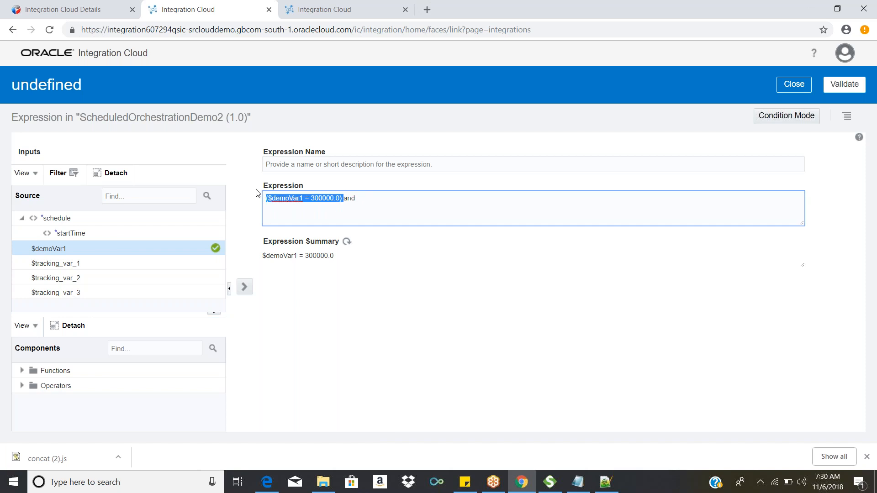
{"action": "key", "text": "ctrl+c"}
{"action": "left_click", "coordinate": [384, 199]}
{"action": "key", "text": "ctrl+v"}
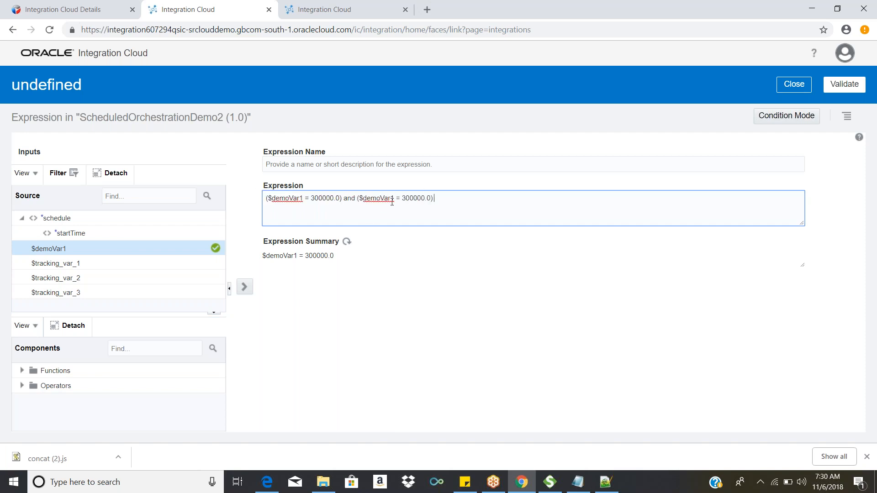
Step: Change the first comparison's operator to > and the second comparison's operator and value to =<200000
{"action": "left_click", "coordinate": [309, 197]}
{"action": "key", "text": "BackSpace"}
{"action": "type", "text": ">"}
{"action": "left_click", "coordinate": [402, 198]}
{"action": "key", "text": "BackSpace"}
{"action": "type", "text": "<"}
{"action": "double_click", "coordinate": [415, 198]}
{"action": "type", "text": "200000"}
{"action": "left_click", "coordinate": [21, 371]}
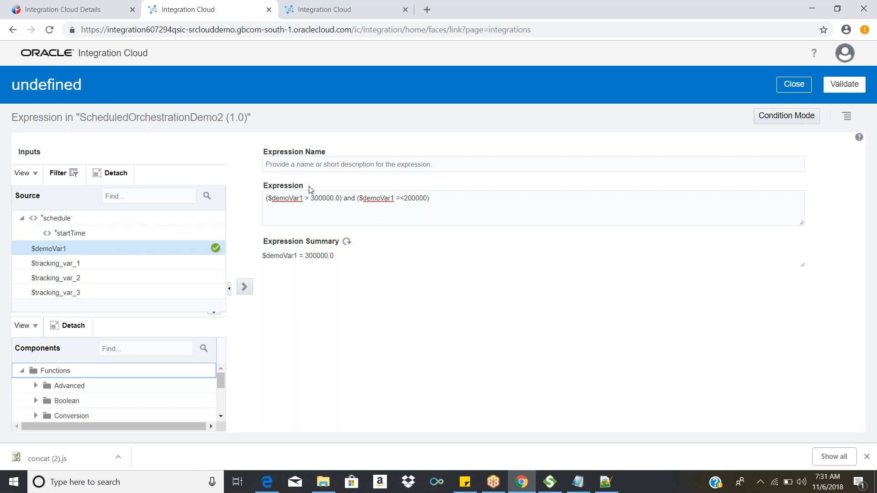
Step: Try to name the expression "compare salary" and switch to condition mode
{"action": "left_click", "coordinate": [320, 162]}
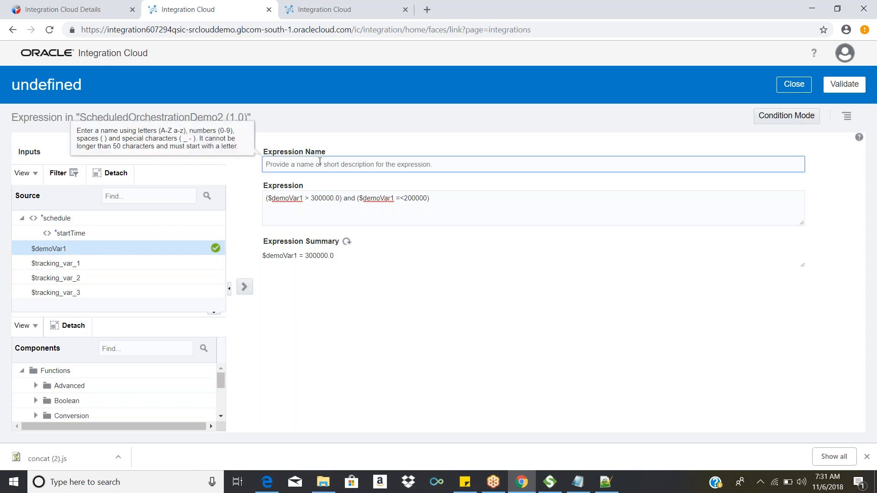
{"action": "type", "text": "check sala"}
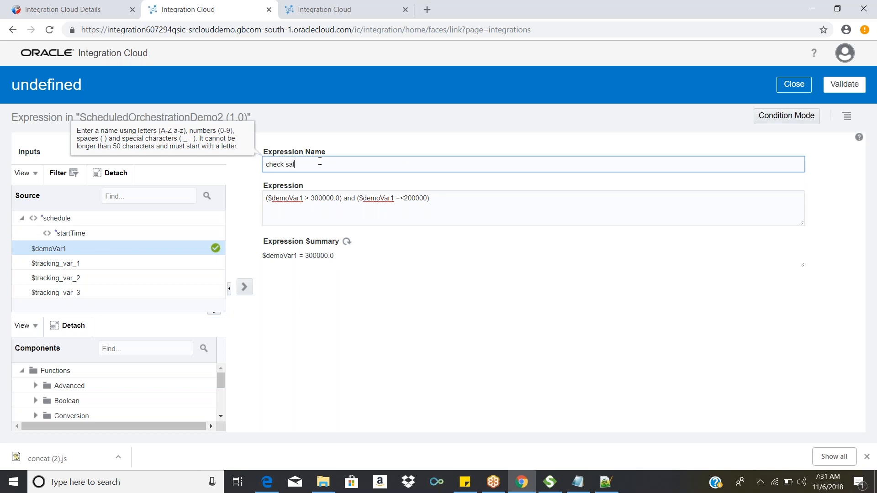
{"action": "key", "text": "BackSpace"}
{"action": "key", "text": "BackSpace"}
{"action": "key", "text": "BackSpace"}
{"action": "key", "text": "BackSpace"}
{"action": "key", "text": "BackSpace"}
{"action": "key", "text": "BackSpace"}
{"action": "key", "text": "BackSpace"}
{"action": "key", "text": "BackSpace"}
{"action": "key", "text": "BackSpace"}
{"action": "type", "text": "co"}
{"action": "key", "text": "BackSpace"}
{"action": "type", "text": "compare salary"}
{"action": "left_click", "coordinate": [794, 120]}
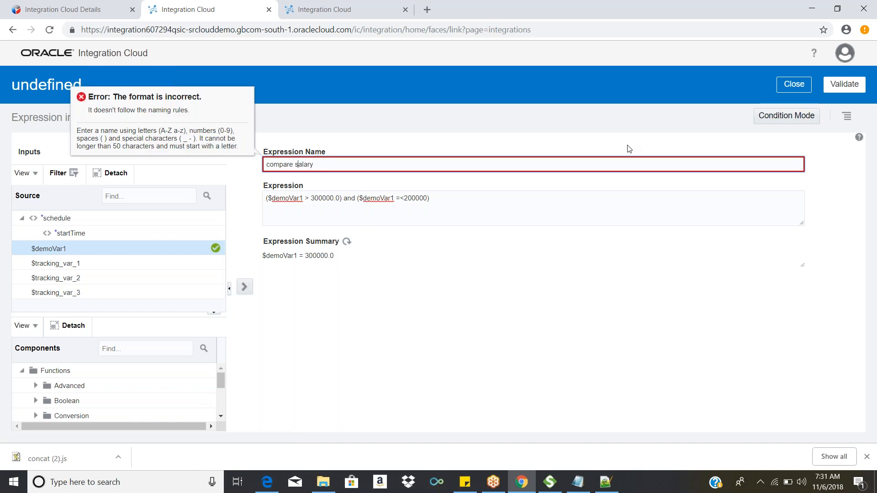
Step: Replace the expression name with CheckData and try to switch the expression to condition mode
{"action": "key", "text": "BackSpace"}
{"action": "key", "text": "Left"}
{"action": "key", "text": "Left"}
{"action": "key", "text": "Left"}
{"action": "key", "text": "Left"}
{"action": "key", "text": "Left"}
{"action": "key", "text": "Left"}
{"action": "key", "text": "BackSpace"}
{"action": "key", "text": "BackSpace"}
{"action": "key", "text": "ctrl+a"}
{"action": "key", "text": "BackSpace"}
{"action": "type", "text": "CheckData"}
{"action": "left_click", "coordinate": [785, 115]}
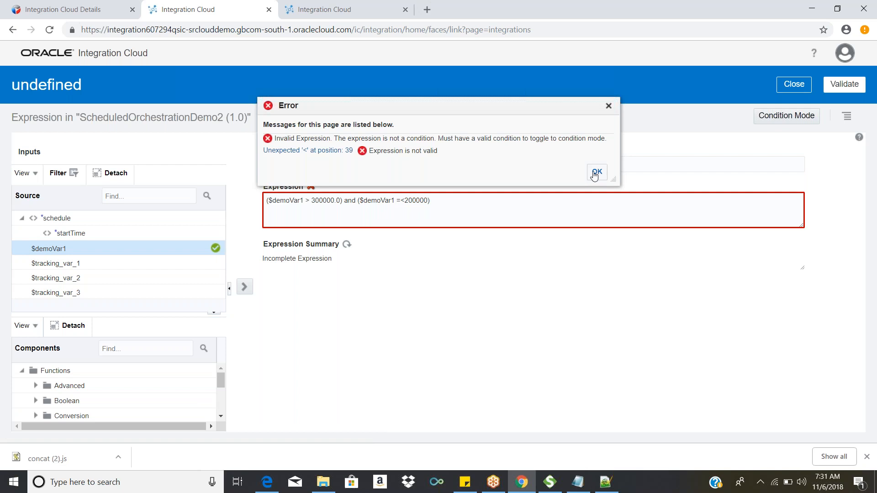
{"action": "left_click", "coordinate": [596, 172]}
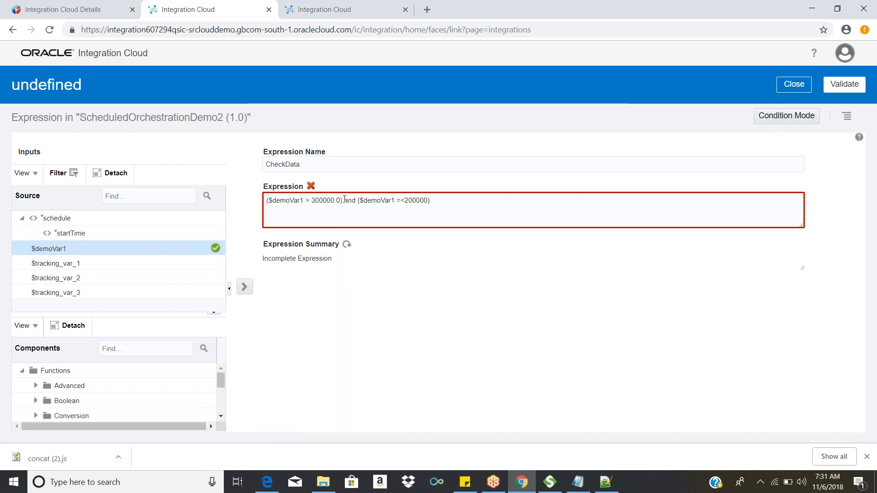
Step: Correct the second comparison's operator to <=, switch to condition mode, and return to the orchestration flow
{"action": "left_click", "coordinate": [403, 201]}
{"action": "key", "text": "BackSpace"}
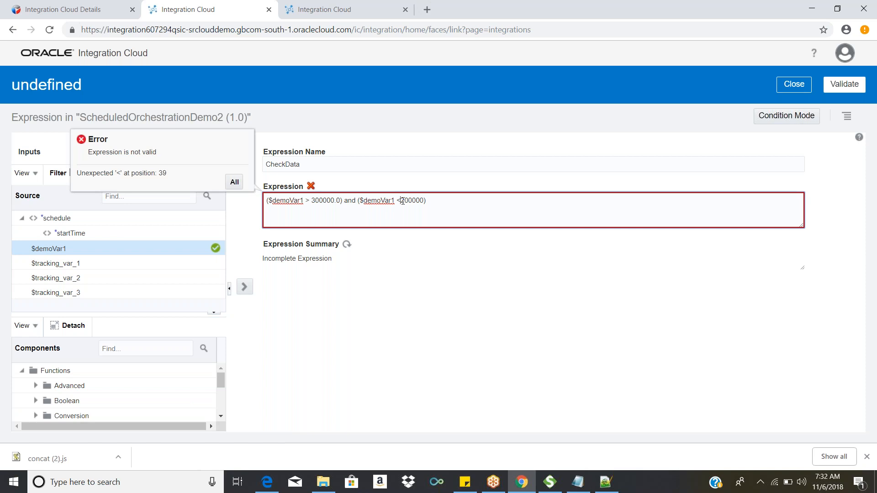
{"action": "type", "text": "="}
{"action": "left_click", "coordinate": [771, 117]}
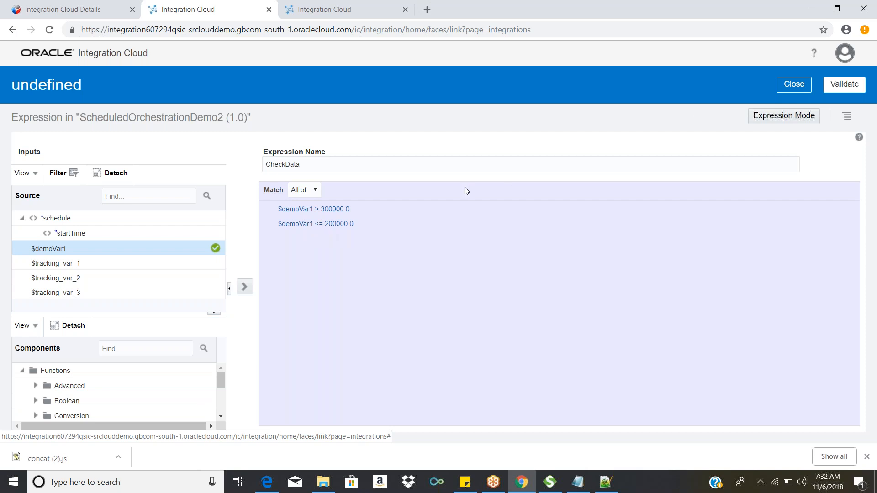
{"action": "left_click", "coordinate": [309, 197]}
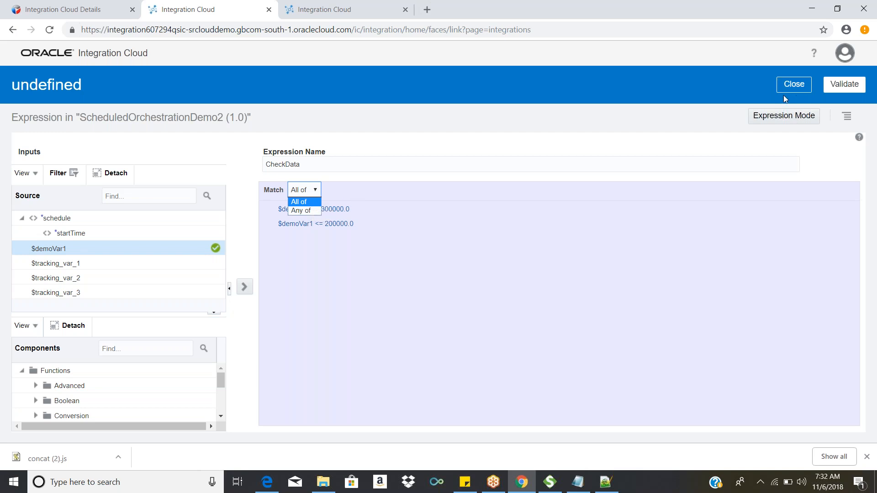
{"action": "left_click", "coordinate": [795, 85]}
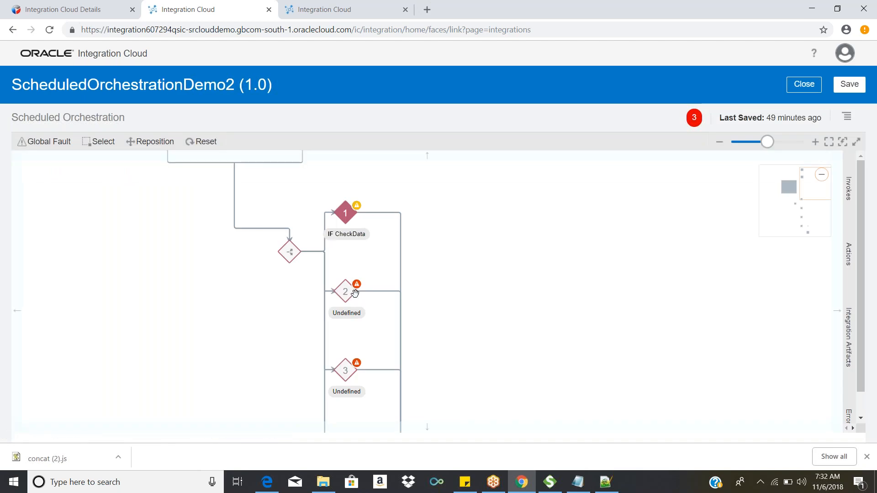
{"action": "left_click", "coordinate": [346, 224]}
{"action": "left_click", "coordinate": [493, 483]}
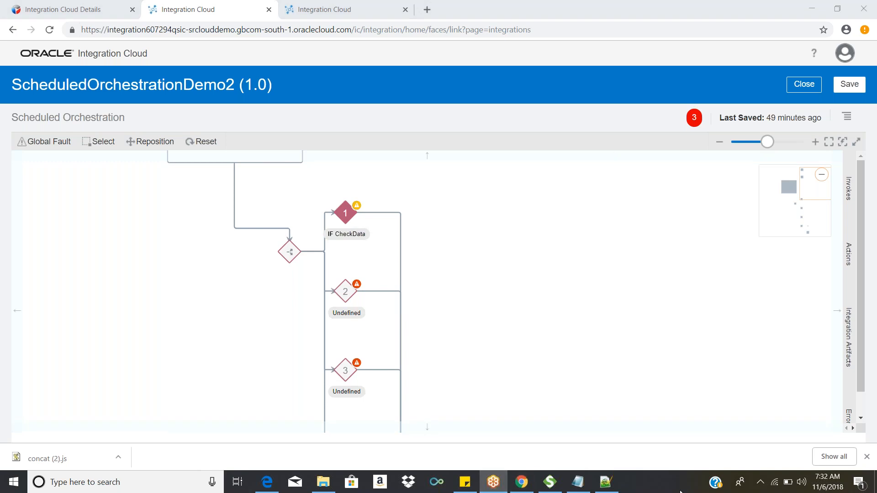
{"action": "left_click", "coordinate": [681, 492]}
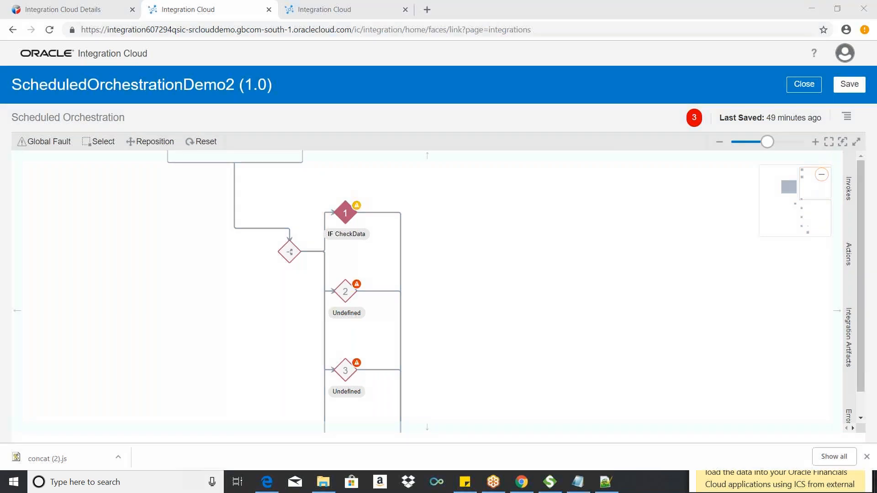
Step: Add an Assign action named test to Route 1 of the Switch
{"action": "left_click", "coordinate": [848, 254]}
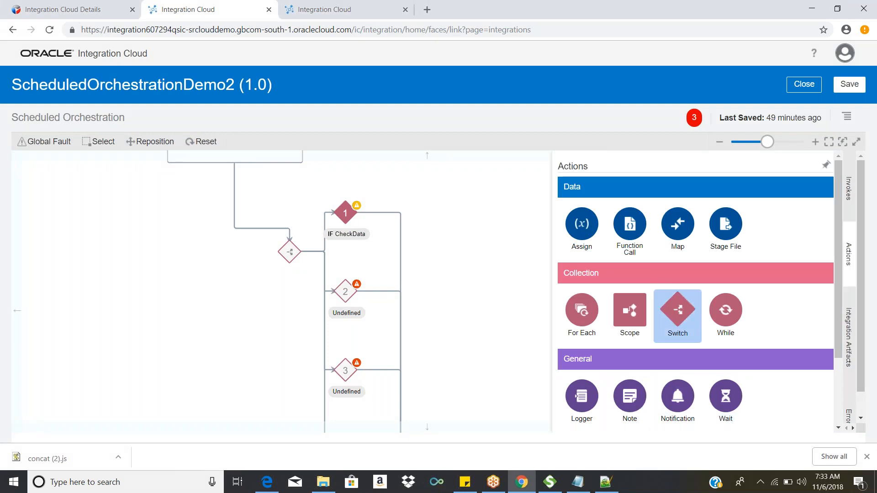
{"action": "left_click_drag", "start_coordinate": [582, 225], "coordinate": [401, 310]}
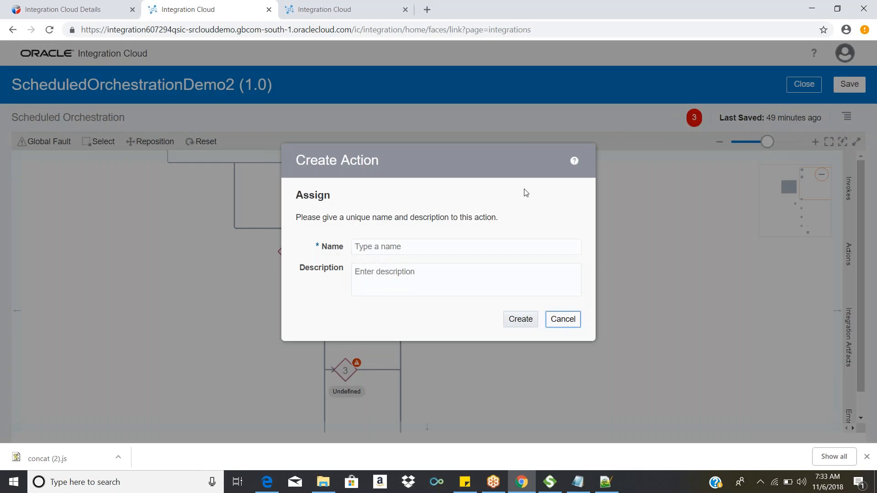
{"action": "left_click", "coordinate": [508, 249]}
{"action": "type", "text": "test"}
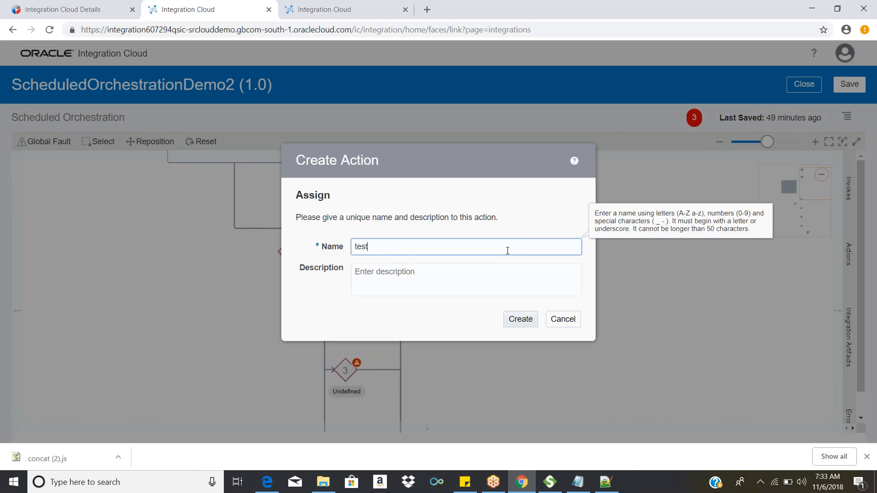
{"action": "left_click", "coordinate": [524, 319]}
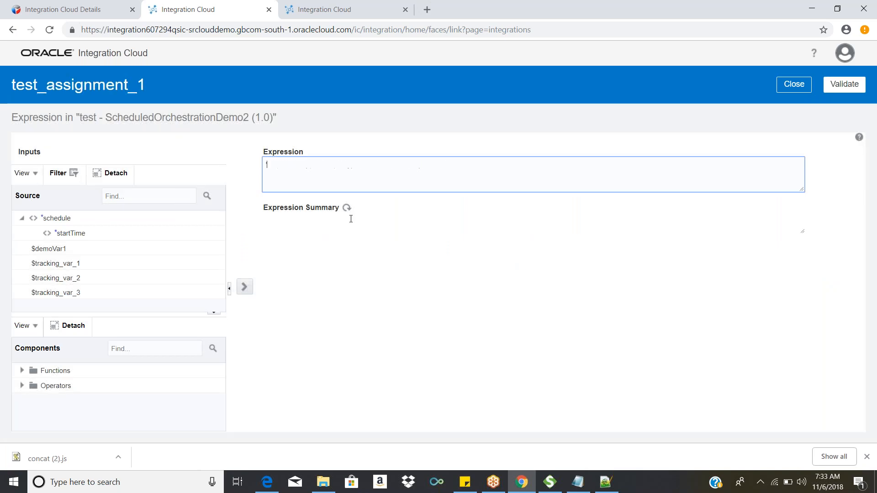
Step: Set the test assignment's expression to 'tesss', validate it, and return to the orchestration flow
{"action": "type", "text": "esss"}
{"action": "left_click", "coordinate": [841, 93]}
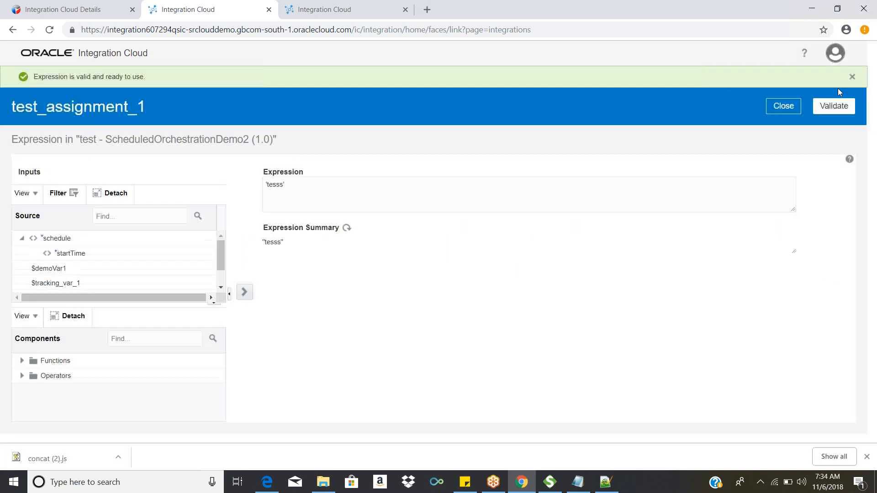
{"action": "left_click", "coordinate": [798, 104]}
{"action": "left_click", "coordinate": [790, 85]}
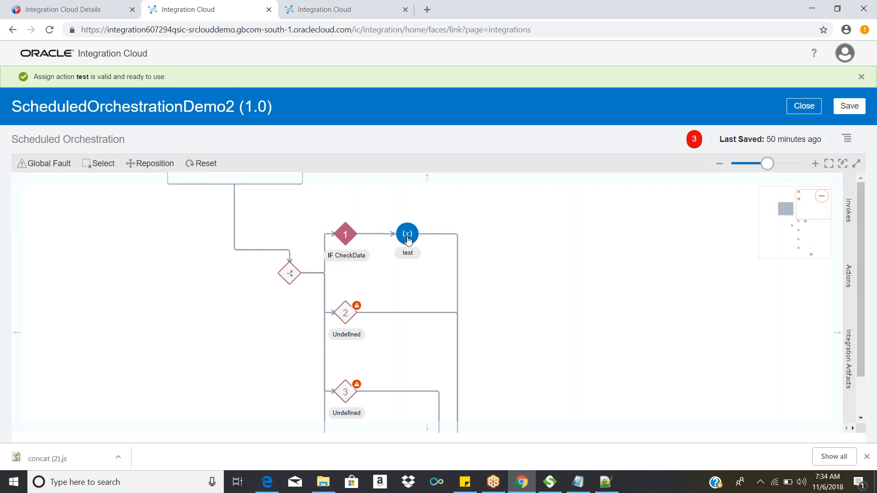
Step: Display the available actions alongside the Switch's routes and go to the Collection actions
{"action": "mouse_move", "coordinate": [407, 230]}
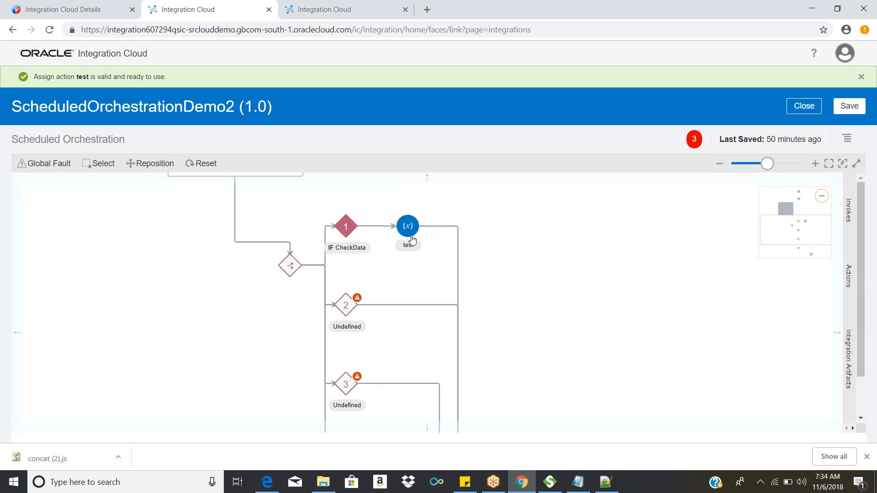
{"action": "left_click_drag", "start_coordinate": [534, 277], "coordinate": [534, 252]}
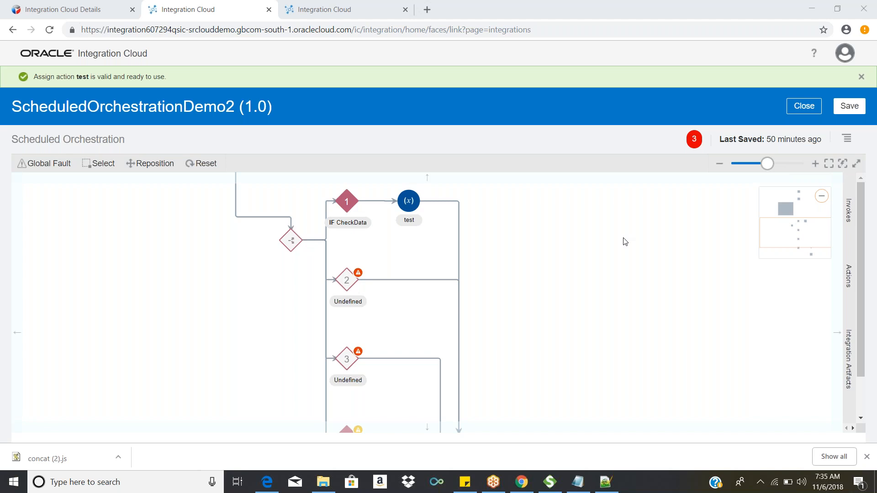
{"action": "left_click", "coordinate": [845, 275]}
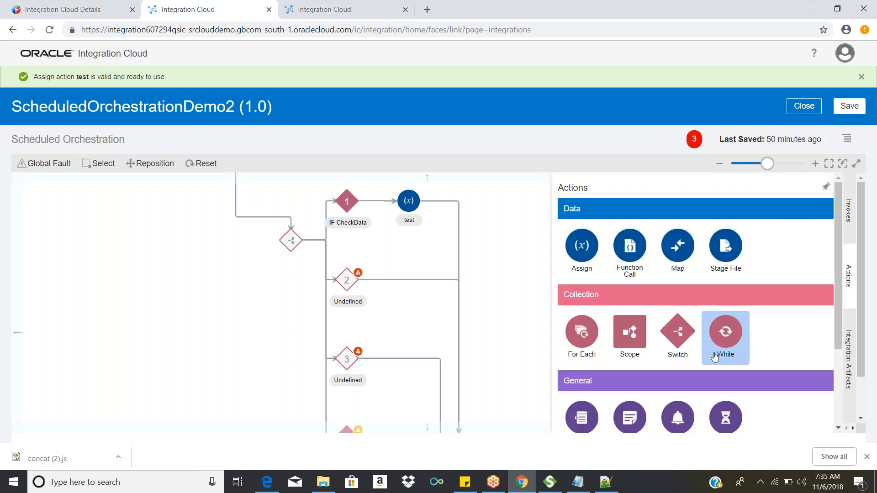
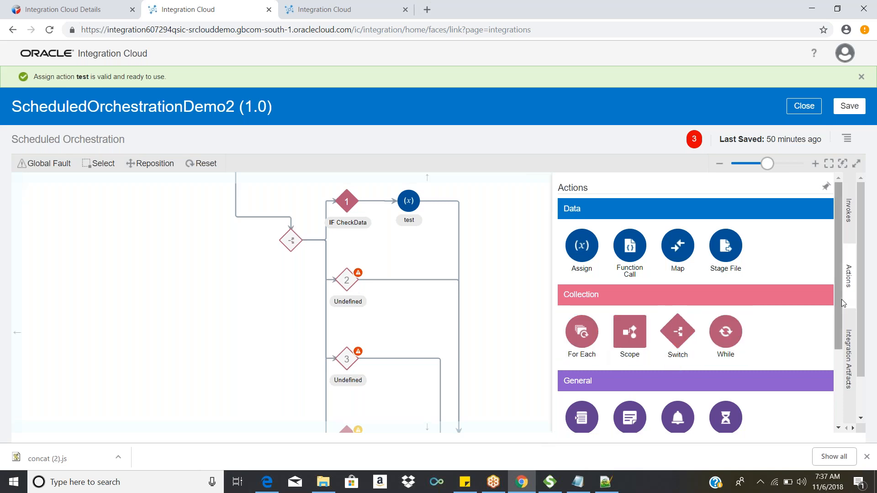
Step: Add a Logger action named LogInputData directly ahead of the Switch
{"action": "scroll", "coordinate": [867, 327], "scroll_direction": "down", "scroll_amount": 2}
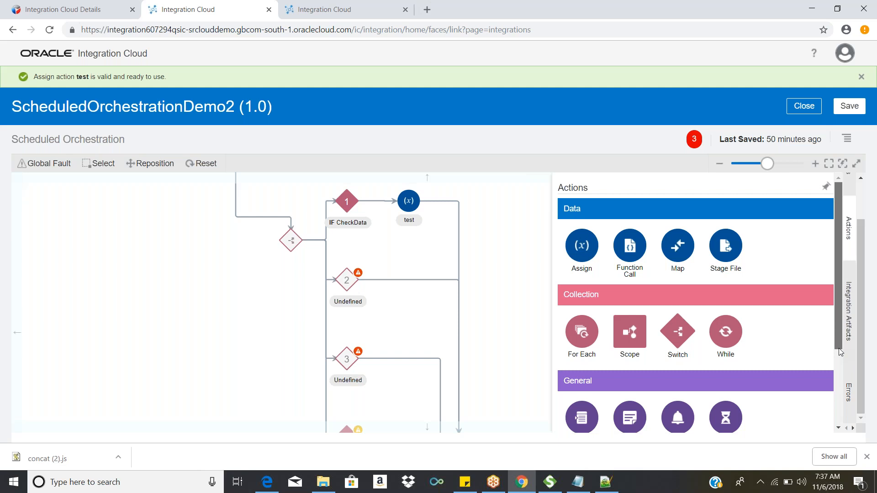
{"action": "left_click_drag", "start_coordinate": [839, 361], "coordinate": [846, 409]}
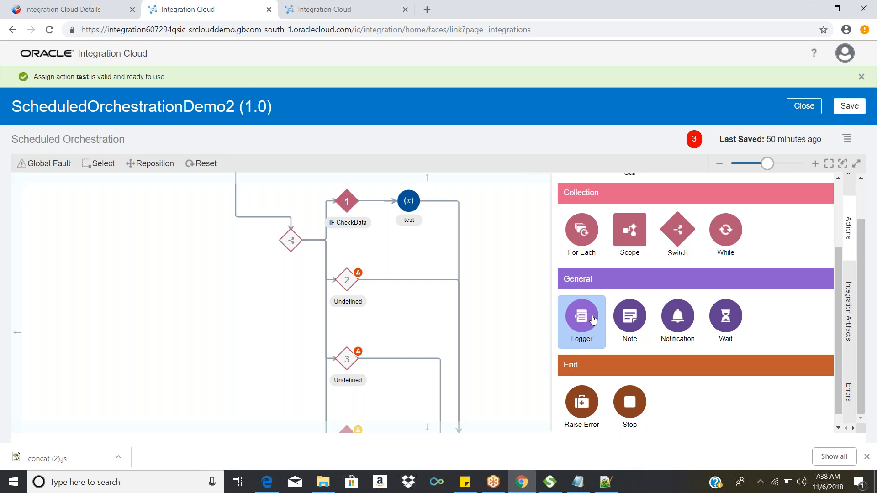
{"action": "left_click_drag", "start_coordinate": [593, 320], "coordinate": [239, 215]}
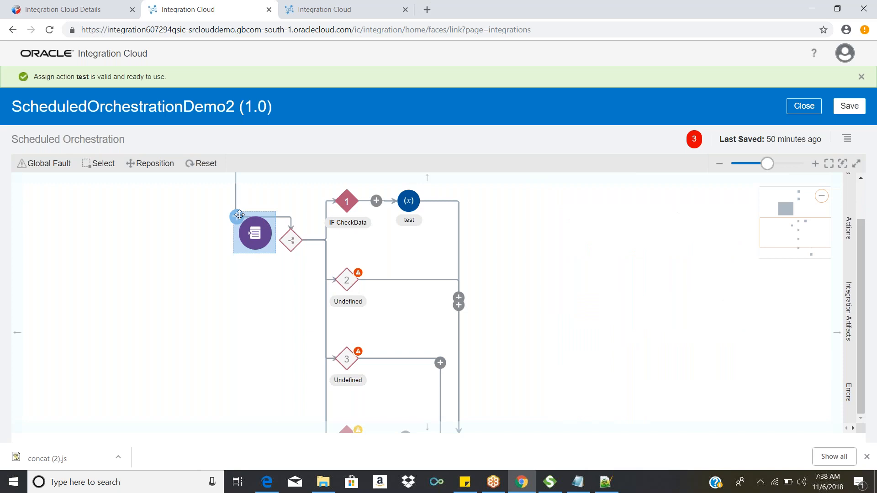
{"action": "left_click_drag", "start_coordinate": [239, 215], "coordinate": [240, 216]}
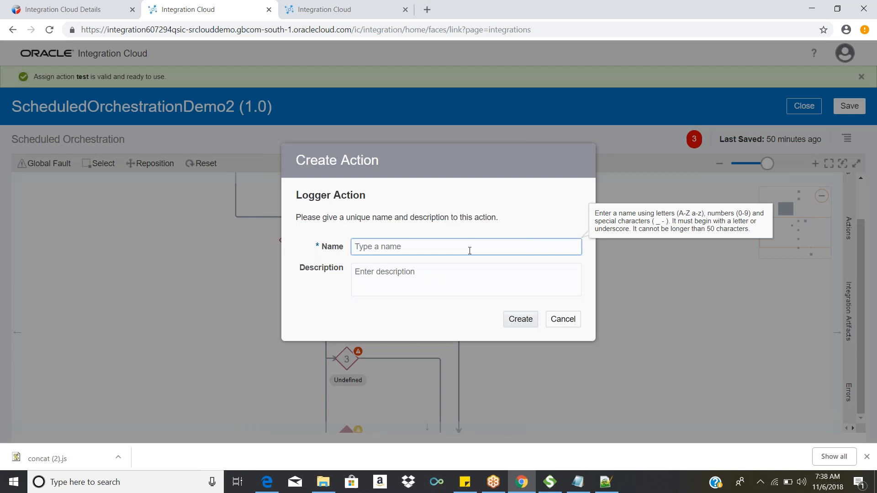
{"action": "type", "text": "Log "}
{"action": "type", "text": "Ino"}
{"action": "key", "text": "BackSpace"}
{"action": "type", "text": "putData"}
{"action": "left_click", "coordinate": [531, 327]}
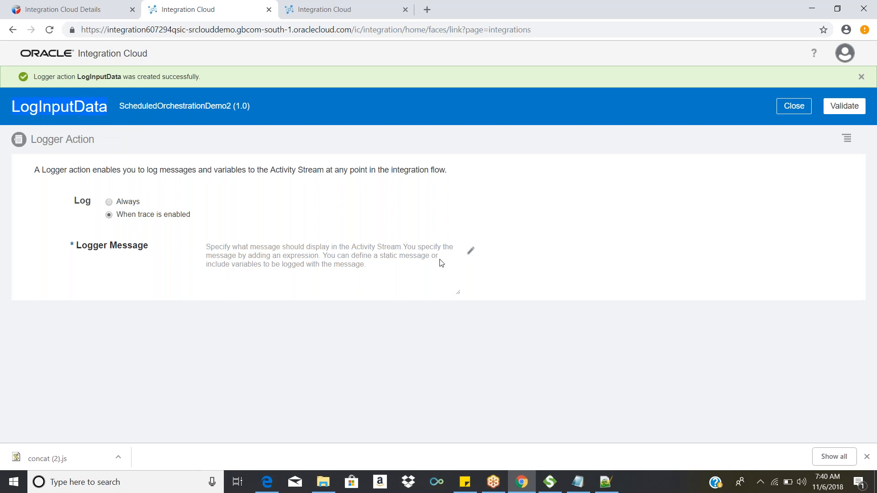
Step: Set LogInputData's logger message to the $demoVar1 variable, validate the expression, and return to the logger's settings
{"action": "left_click", "coordinate": [469, 251]}
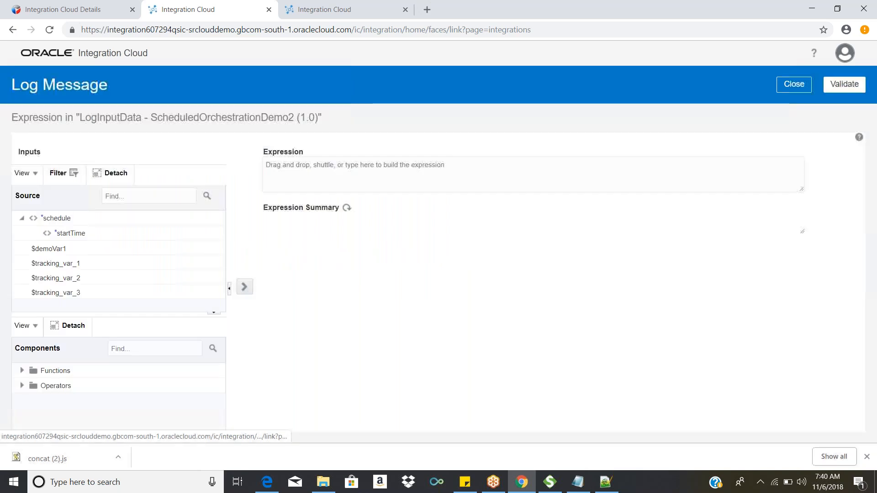
{"action": "left_click", "coordinate": [88, 251]}
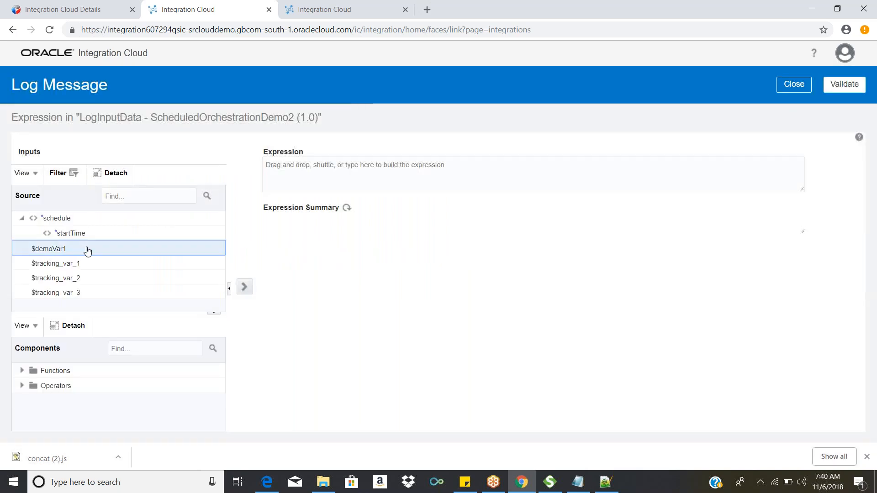
{"action": "mouse_move", "coordinate": [88, 251]}
{"action": "left_mouse_down"}
{"action": "mouse_move", "coordinate": [157, 249]}
{"action": "mouse_move", "coordinate": [92, 255]}
{"action": "left_mouse_up"}
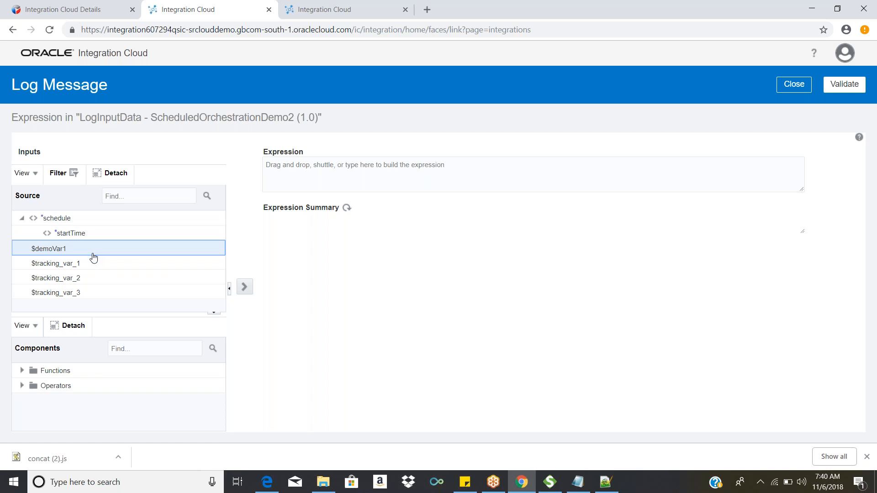
{"action": "left_click_drag", "start_coordinate": [94, 258], "coordinate": [397, 178]}
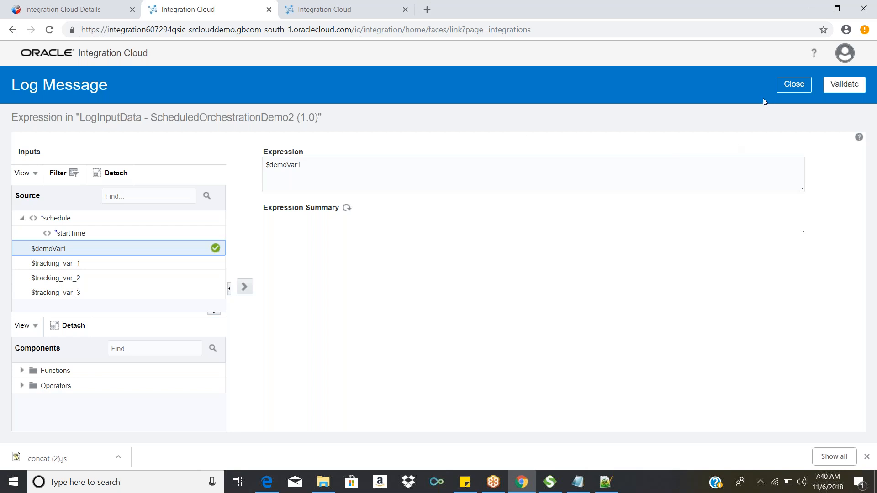
{"action": "left_click", "coordinate": [845, 84]}
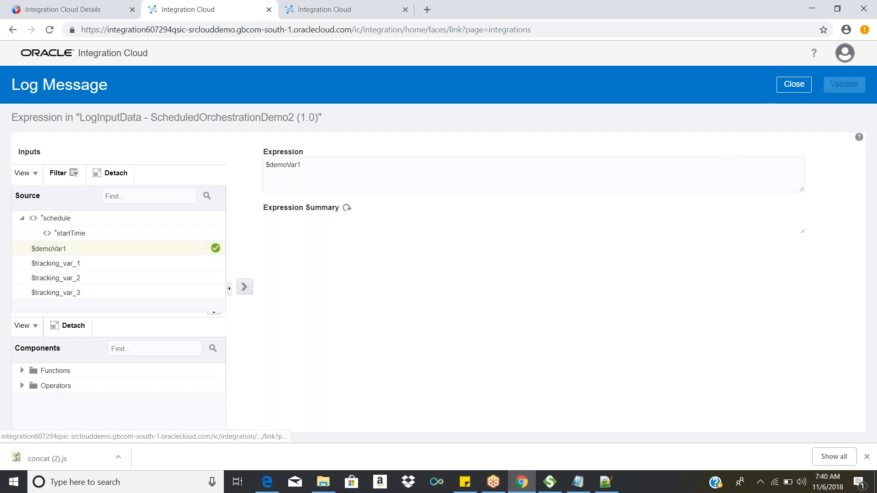
{"action": "left_click", "coordinate": [786, 108]}
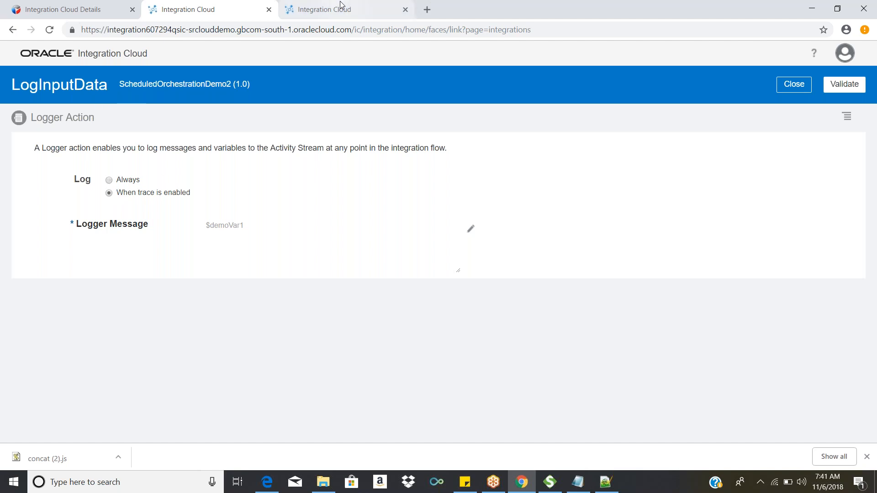
Step: In the other Integration Cloud browser tab, leave the Designer section's Libraries page navigation for the higher-level navigation
{"action": "left_click", "coordinate": [340, 6]}
{"action": "left_click", "coordinate": [72, 96]}
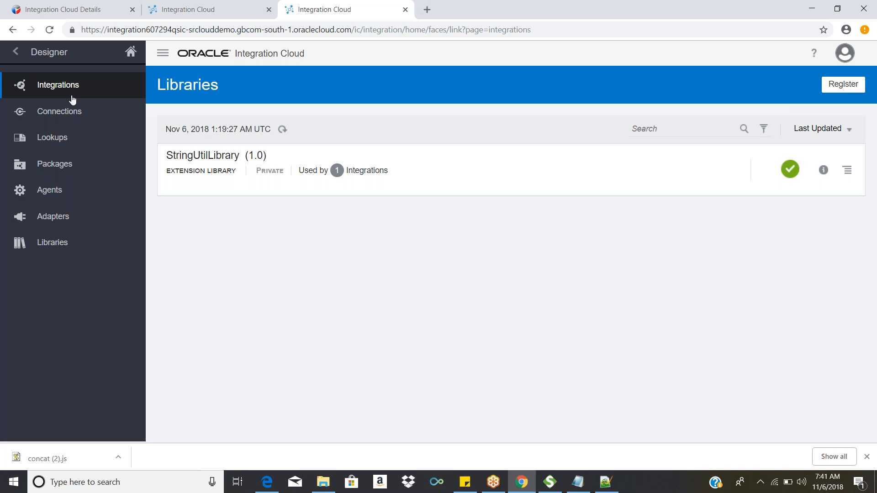
{"action": "double_click", "coordinate": [71, 97]}
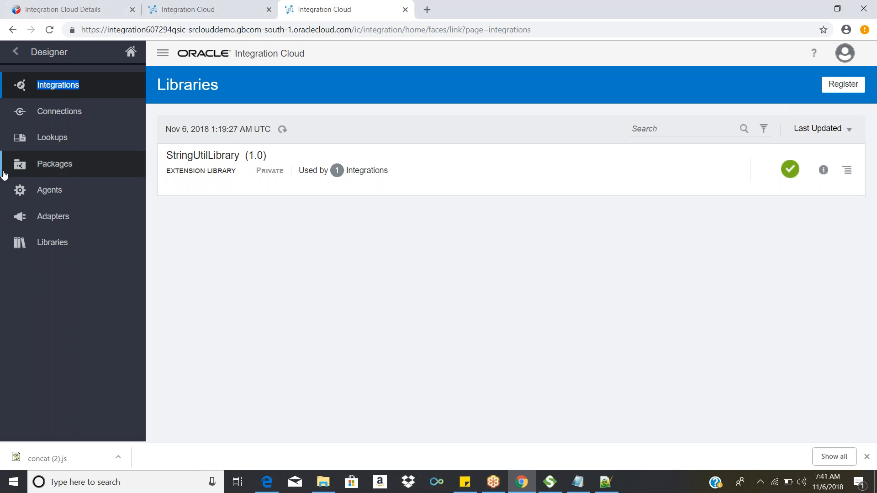
{"action": "left_click", "coordinate": [17, 55]}
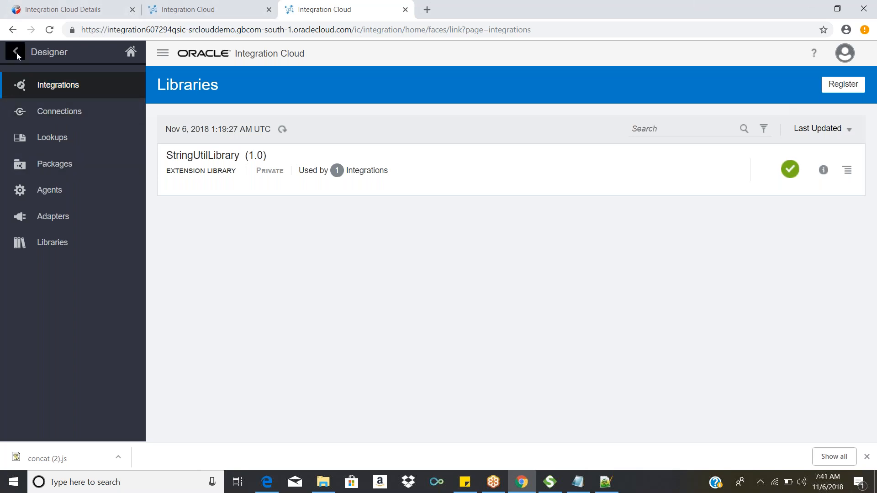
{"action": "left_click", "coordinate": [59, 85]}
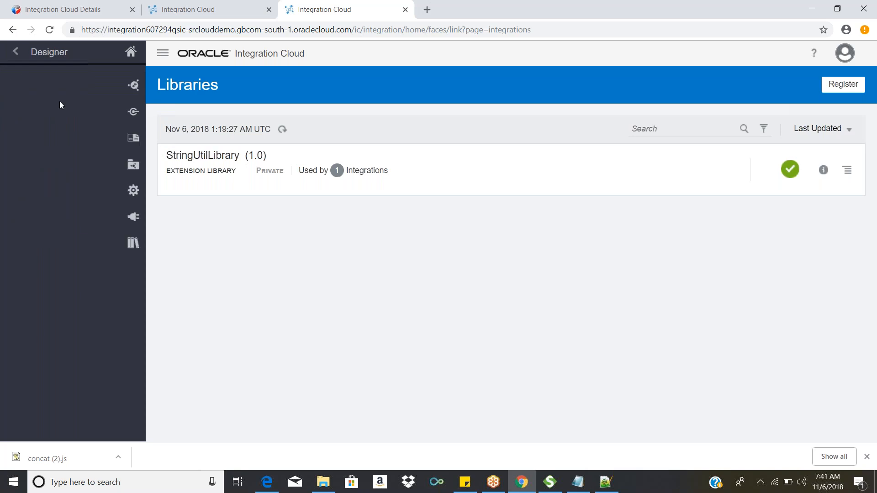
{"action": "left_click", "coordinate": [54, 89]}
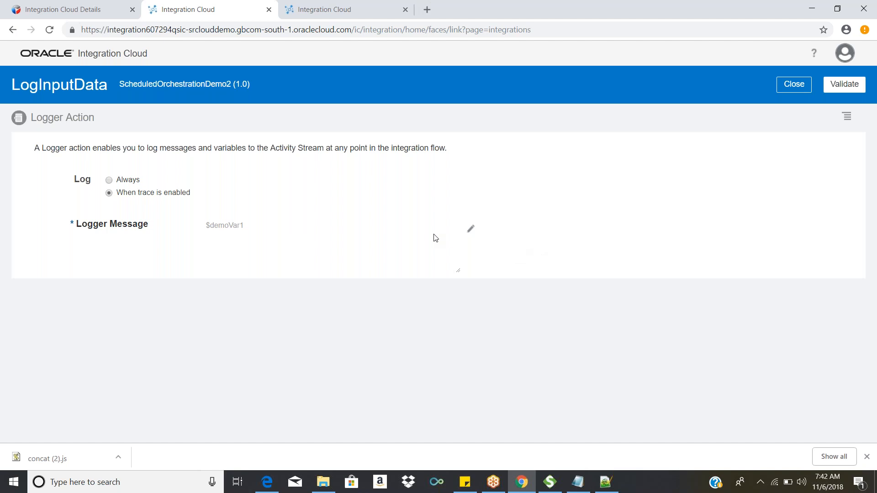
Step: Return to the orchestration flow and delete the LogInputData logger action
{"action": "left_click", "coordinate": [801, 87]}
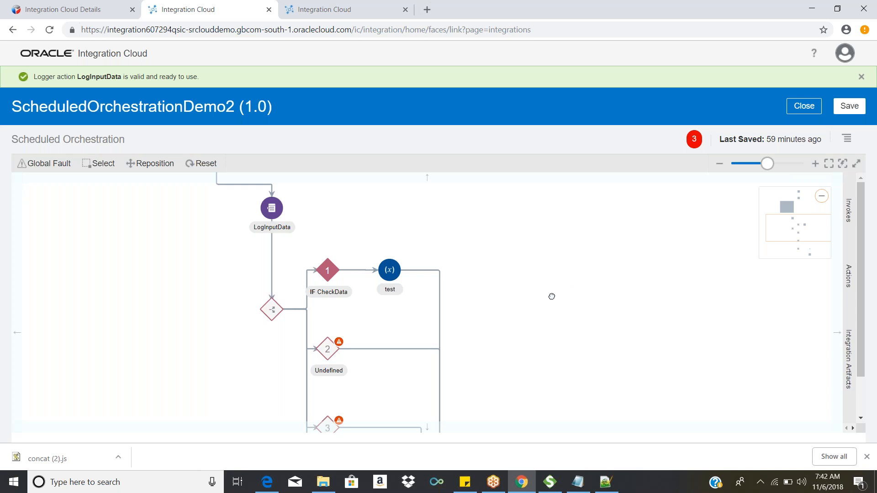
{"action": "mouse_move", "coordinate": [552, 296]}
{"action": "left_mouse_down"}
{"action": "mouse_move", "coordinate": [542, 273]}
{"action": "mouse_move", "coordinate": [554, 288]}
{"action": "left_mouse_up"}
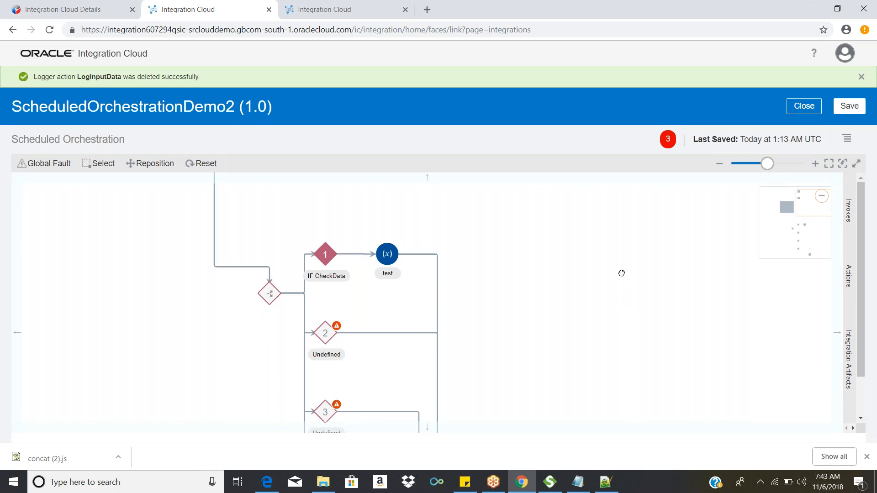
{"action": "left_click_drag", "start_coordinate": [605, 230], "coordinate": [511, 46]}
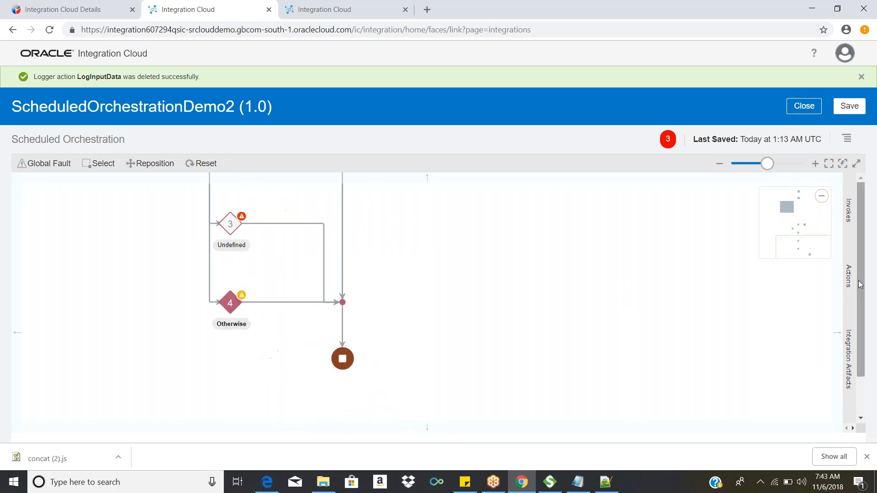
Step: Try to add a Note action between the Switch's merge point and the Stop action
{"action": "left_click", "coordinate": [849, 277]}
{"action": "scroll", "coordinate": [676, 329], "scroll_direction": "down", "scroll_amount": 3}
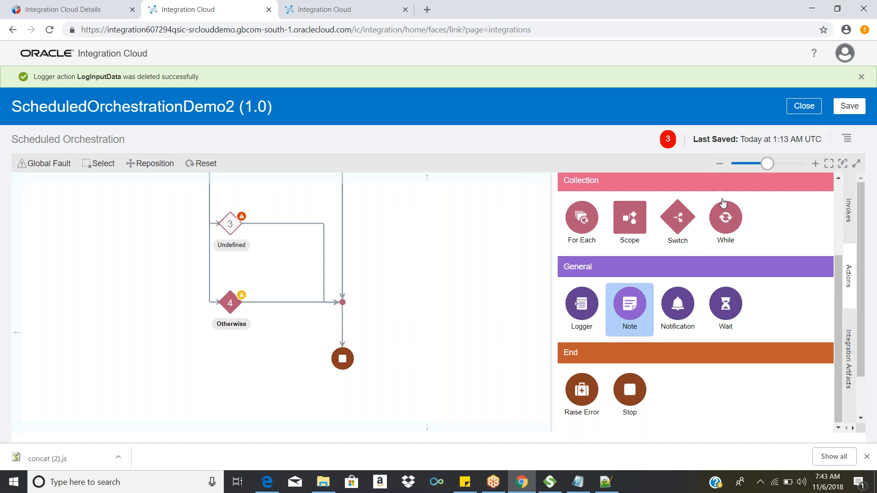
{"action": "left_click", "coordinate": [623, 316]}
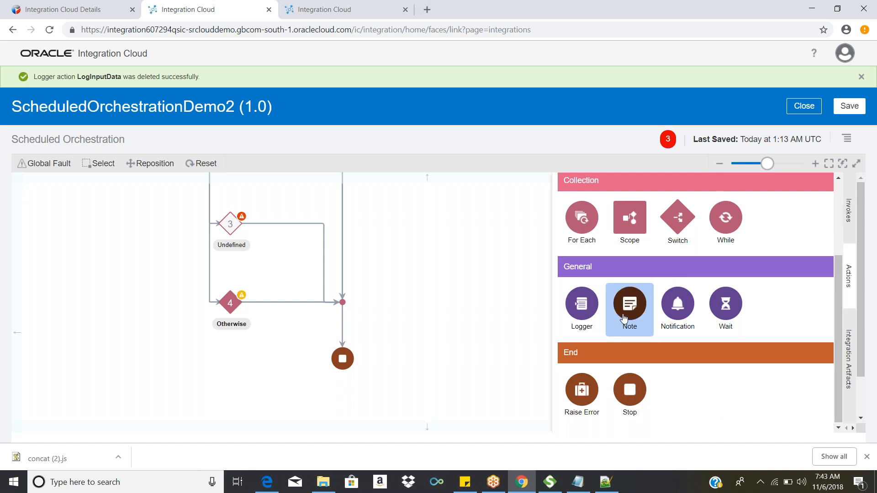
{"action": "left_click_drag", "start_coordinate": [624, 319], "coordinate": [346, 327]}
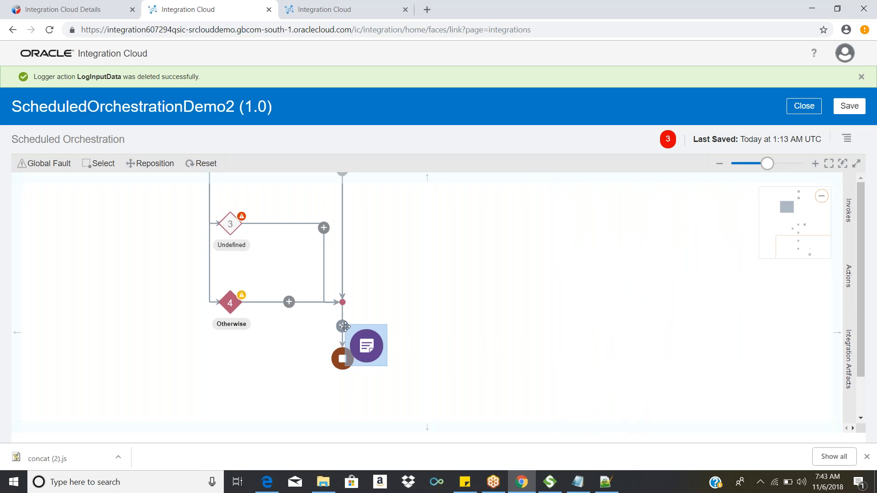
{"action": "left_click_drag", "start_coordinate": [345, 327], "coordinate": [346, 327]}
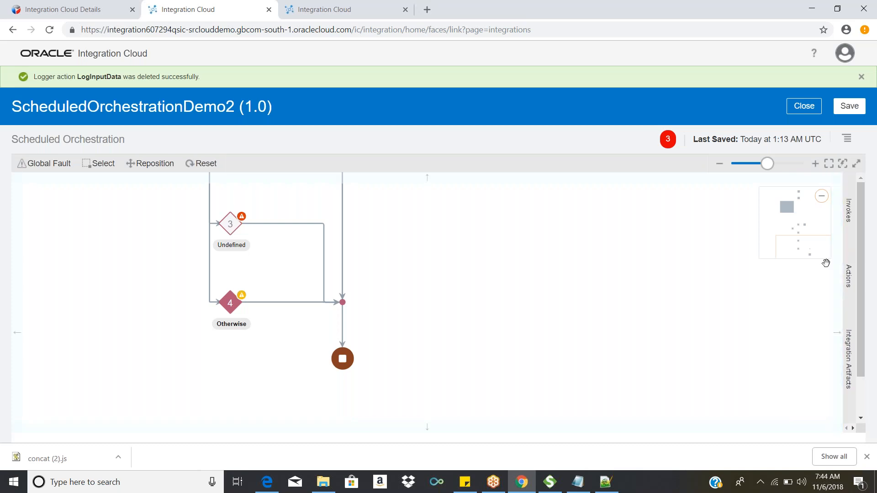
Step: Look through the available invokes and the General actions, examining the Notification action
{"action": "left_click", "coordinate": [848, 211]}
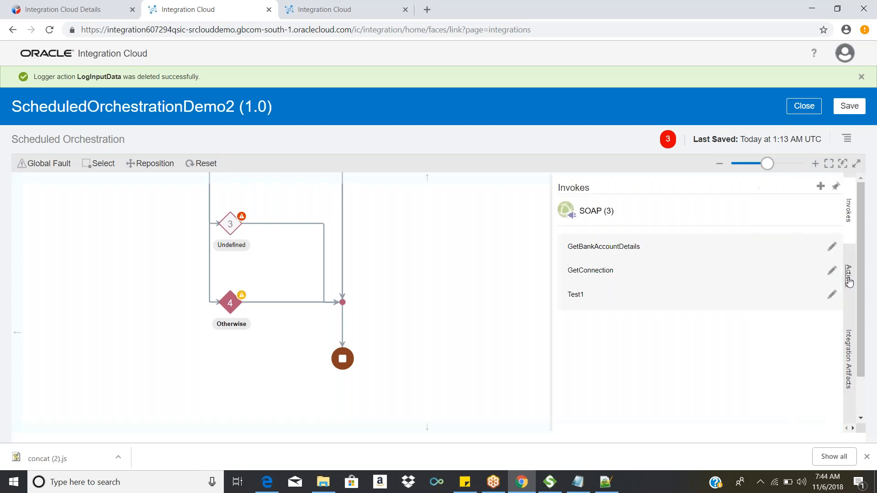
{"action": "left_click", "coordinate": [848, 276]}
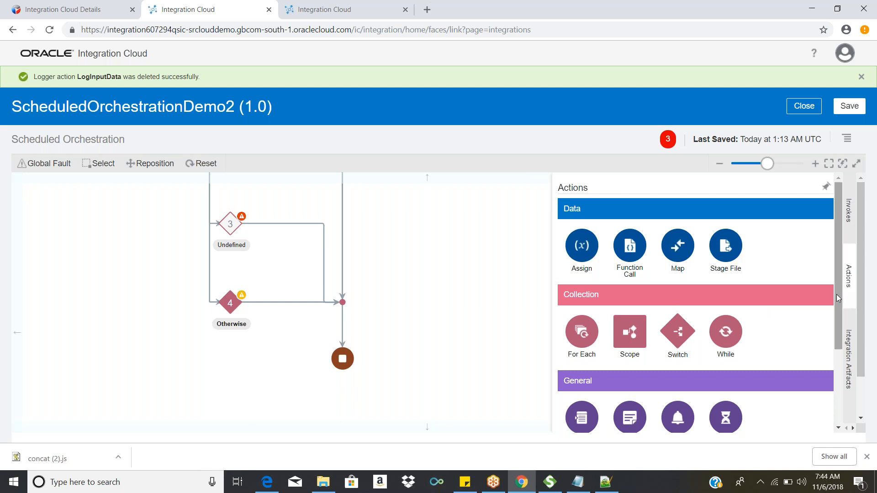
{"action": "left_click_drag", "start_coordinate": [836, 297], "coordinate": [836, 306]}
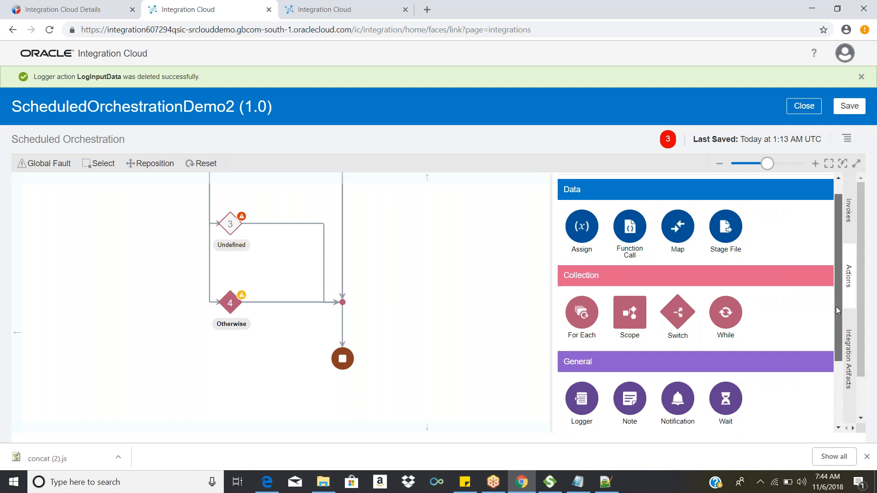
{"action": "left_click_drag", "start_coordinate": [835, 311], "coordinate": [838, 342]}
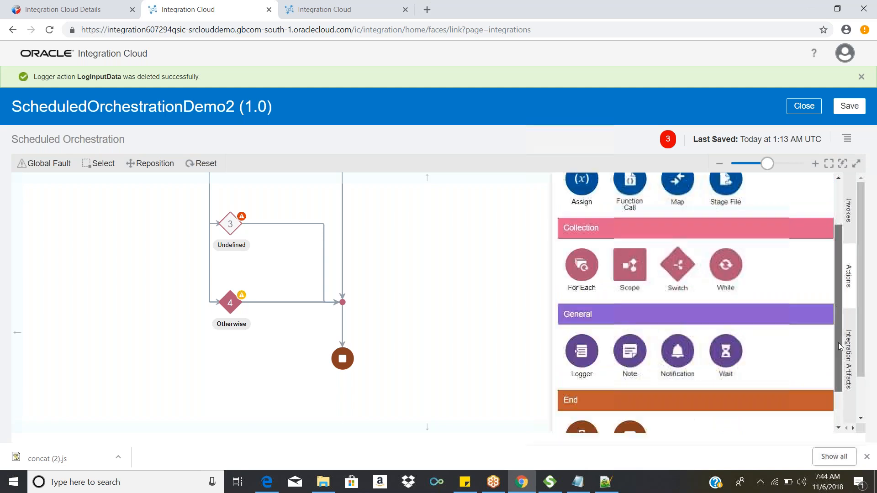
{"action": "scroll", "coordinate": [837, 343], "scroll_direction": "down", "scroll_amount": 2}
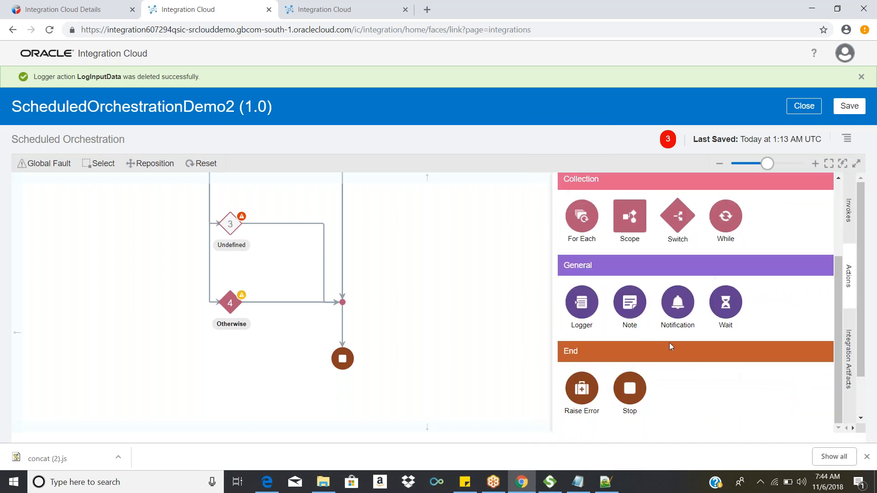
{"action": "left_click", "coordinate": [682, 313]}
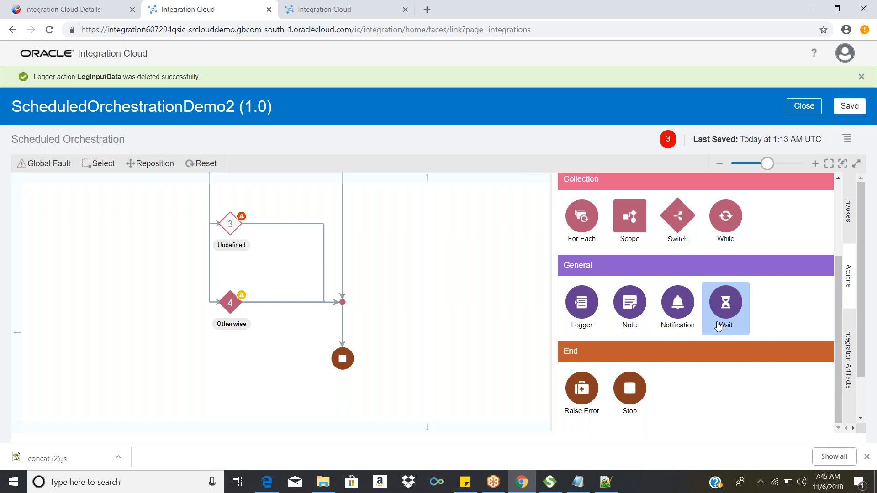
Step: Try to add a Wait action between the Switch's merge point and the Stop action, highlighting the maximum wait time rule
{"action": "left_click_drag", "start_coordinate": [719, 325], "coordinate": [521, 364]}
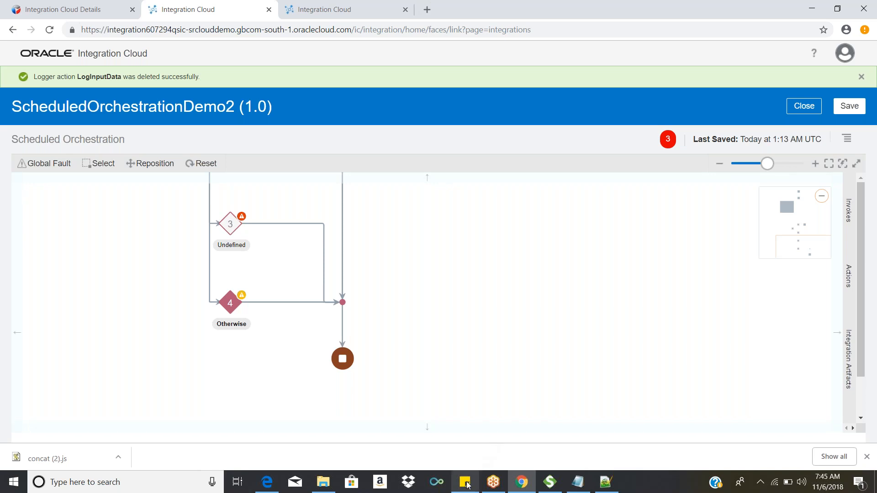
{"action": "mouse_move", "coordinate": [467, 485]}
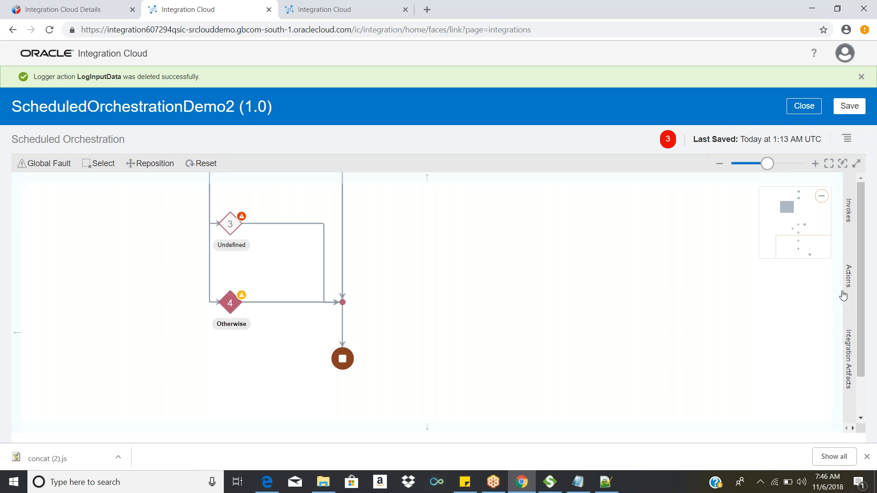
{"action": "left_click", "coordinate": [848, 258]}
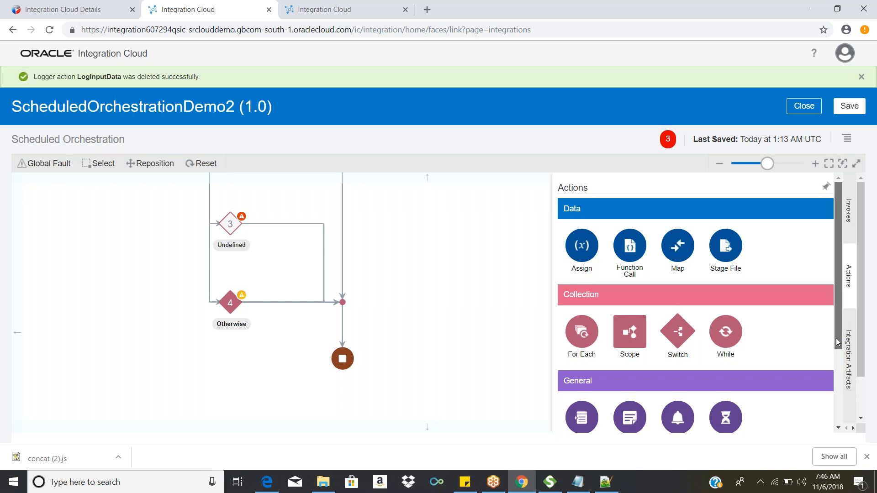
{"action": "scroll", "coordinate": [838, 342], "scroll_direction": "down", "scroll_amount": 3}
{"action": "left_click_drag", "start_coordinate": [726, 302], "coordinate": [359, 346]}
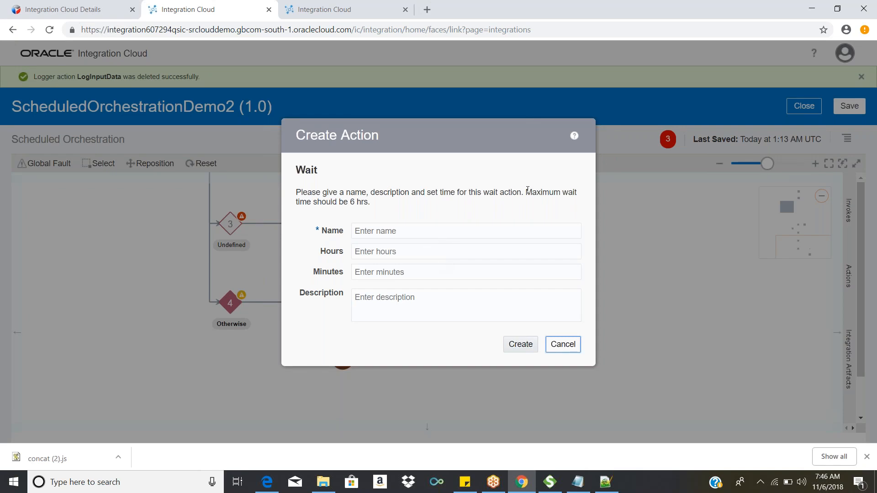
{"action": "left_click_drag", "start_coordinate": [526, 192], "coordinate": [538, 204]}
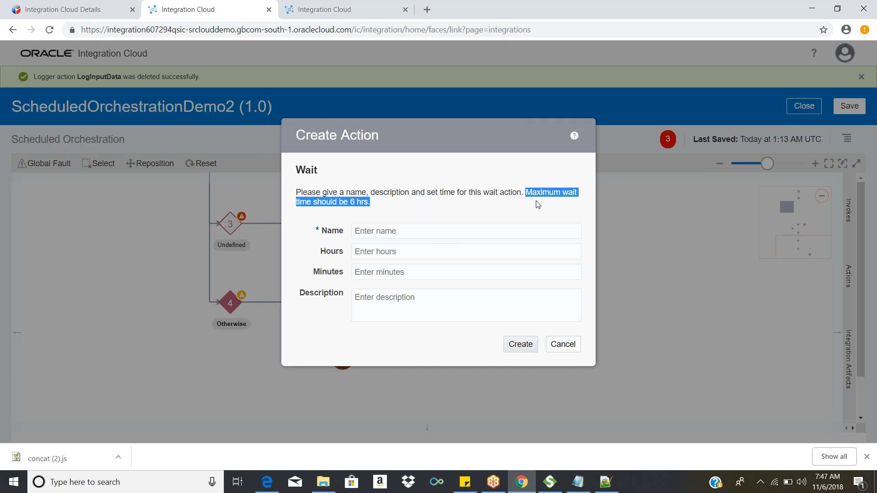
{"action": "left_click_drag", "start_coordinate": [538, 207], "coordinate": [538, 208]}
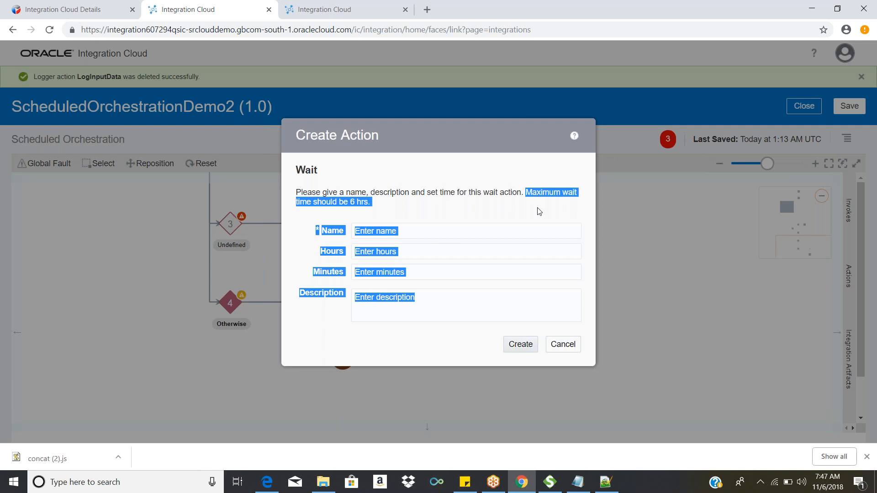
{"action": "left_click", "coordinate": [563, 345]}
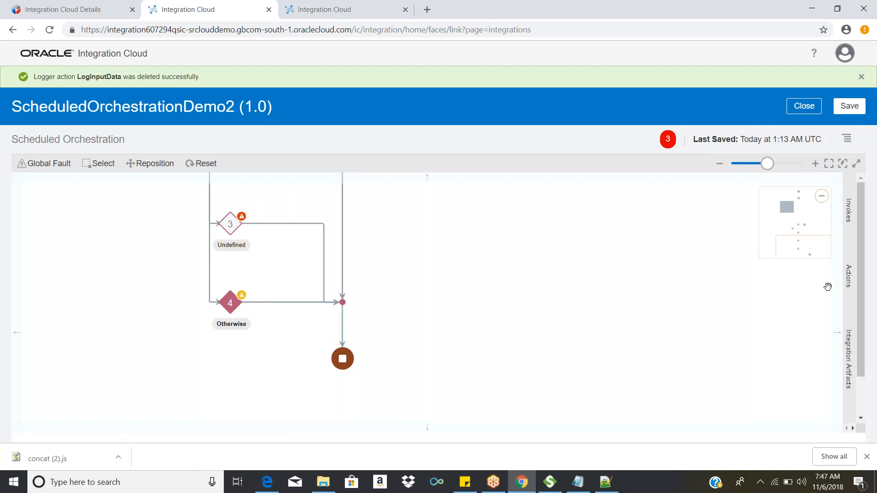
Step: Try to place the Stop action from the End actions on the Switch flow near its merge point
{"action": "left_click", "coordinate": [849, 283]}
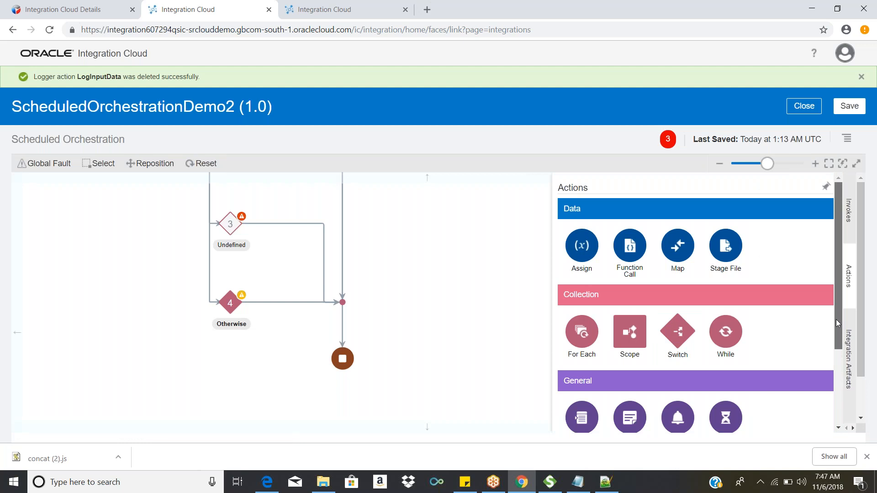
{"action": "scroll", "coordinate": [836, 320], "scroll_direction": "down", "scroll_amount": 3}
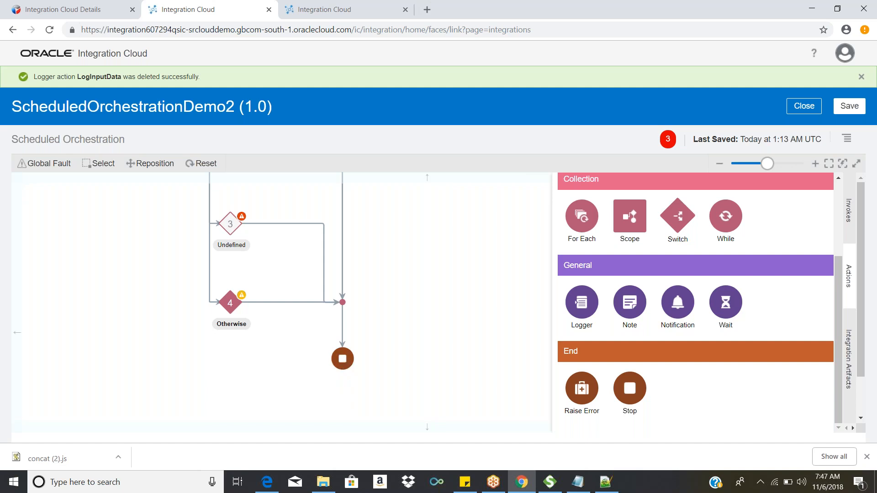
{"action": "left_click_drag", "start_coordinate": [630, 388], "coordinate": [290, 314]}
{"action": "mouse_move", "coordinate": [359, 316]}
{"action": "left_mouse_down"}
{"action": "mouse_move", "coordinate": [288, 313]}
{"action": "mouse_move", "coordinate": [310, 308]}
{"action": "mouse_move", "coordinate": [316, 322]}
{"action": "mouse_move", "coordinate": [371, 336]}
{"action": "mouse_move", "coordinate": [394, 370]}
{"action": "mouse_move", "coordinate": [370, 353]}
{"action": "mouse_move", "coordinate": [360, 298]}
{"action": "mouse_move", "coordinate": [370, 313]}
{"action": "left_mouse_up"}
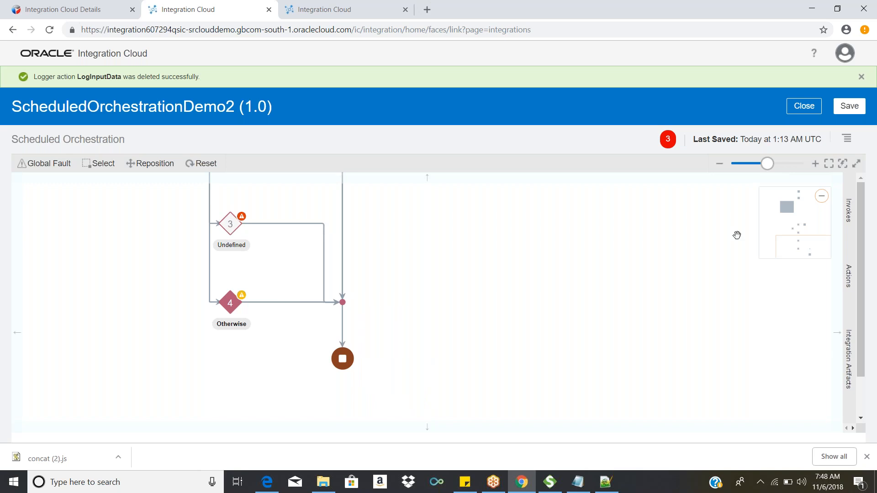
Step: Try to place a Raise Error action on the flow line above the Switch's merge point
{"action": "left_click", "coordinate": [851, 277]}
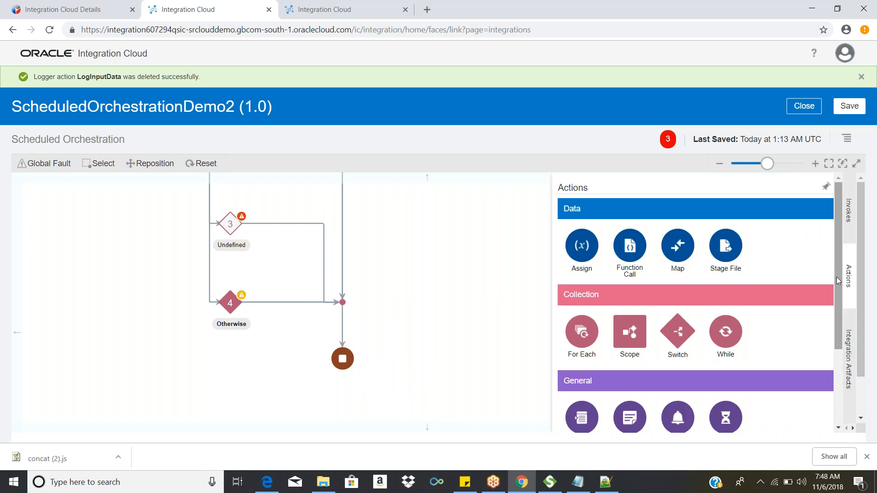
{"action": "scroll", "coordinate": [837, 287], "scroll_direction": "down", "scroll_amount": 2}
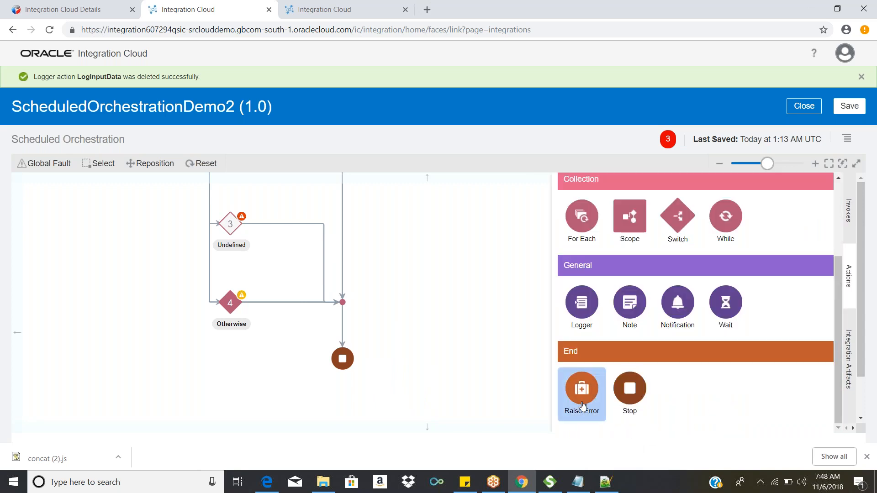
{"action": "left_click_drag", "start_coordinate": [562, 402], "coordinate": [343, 236]}
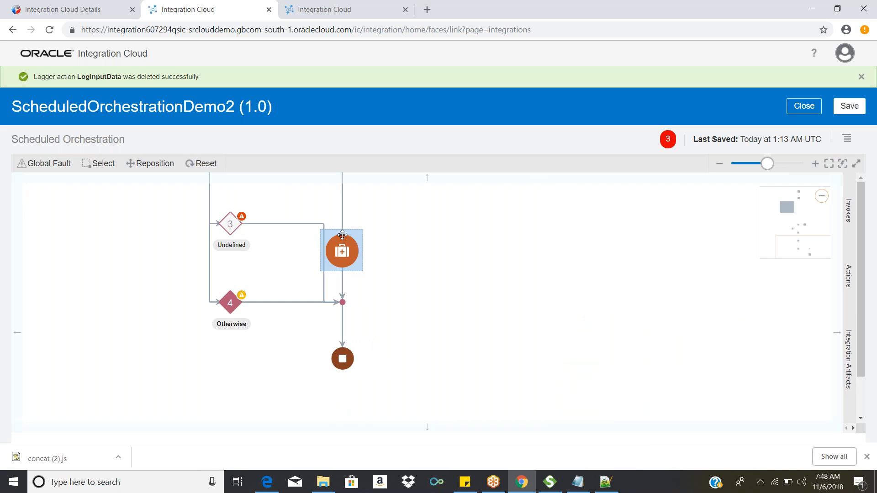
{"action": "left_click_drag", "start_coordinate": [342, 235], "coordinate": [384, 252]}
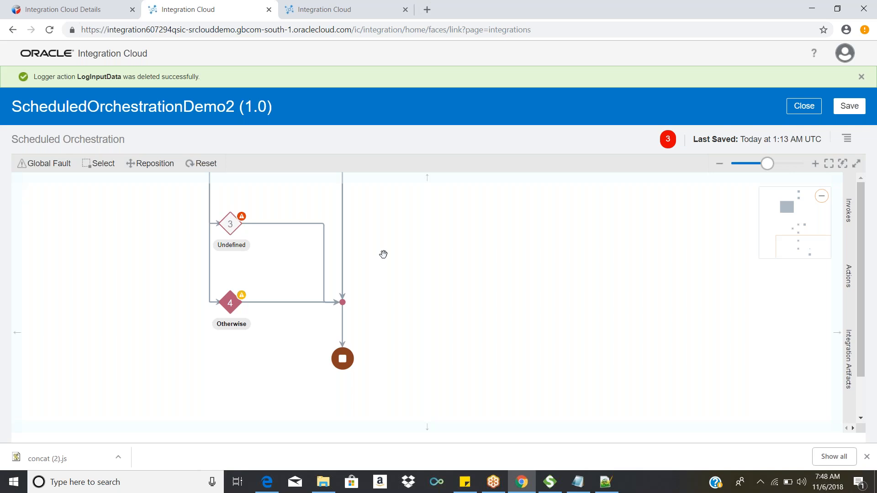
Step: Create the Global Fault handler for ScheduledOrchestrationDemo2 and close the integration
{"action": "left_click", "coordinate": [53, 166]}
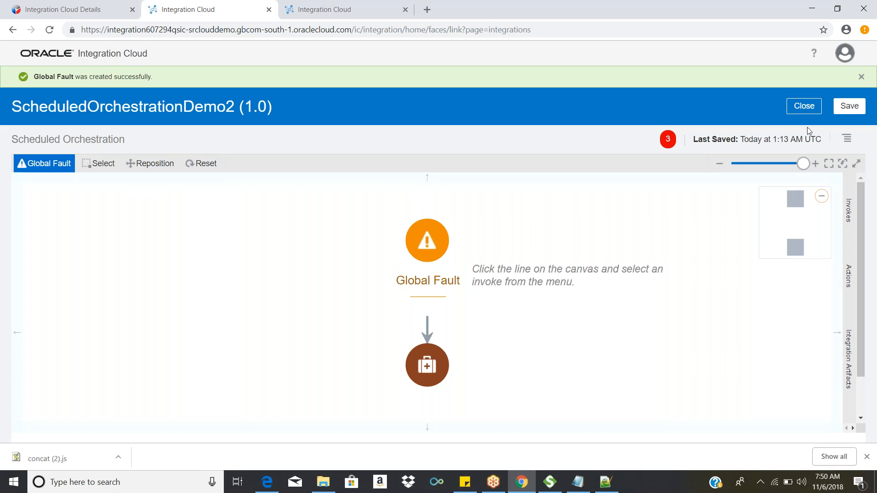
{"action": "left_click", "coordinate": [808, 109]}
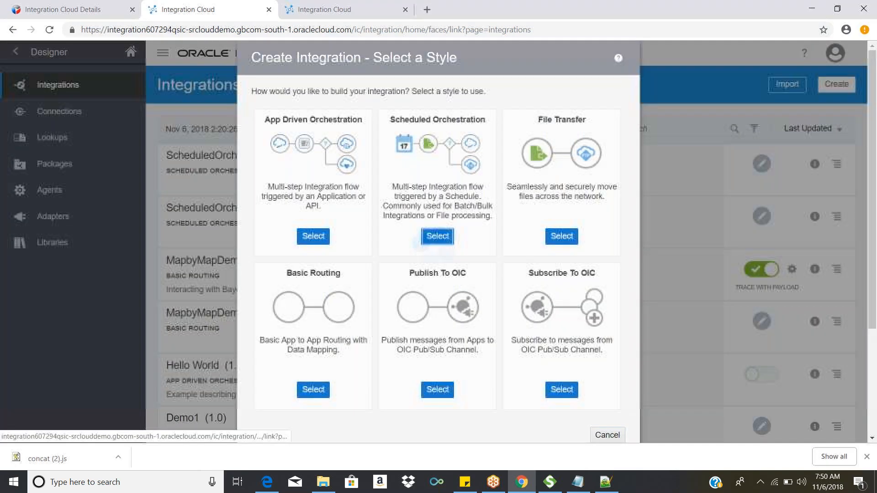
{"action": "left_click", "coordinate": [438, 237]}
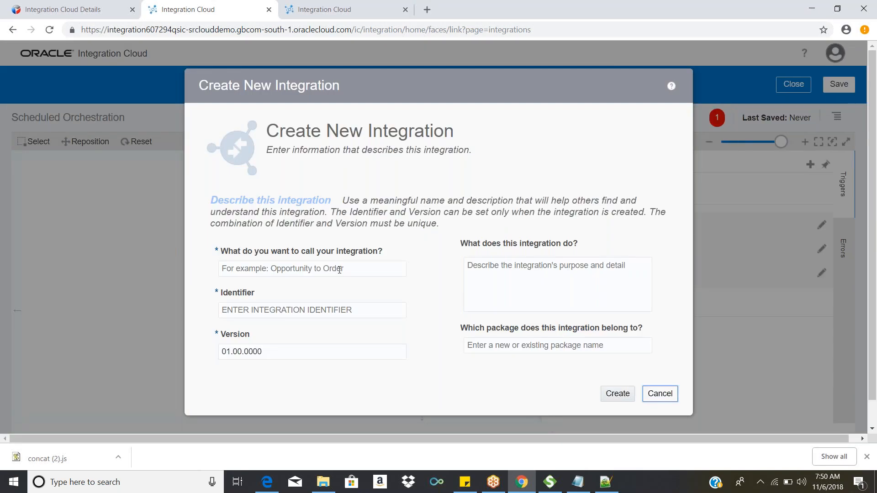
{"action": "left_click", "coordinate": [339, 269]}
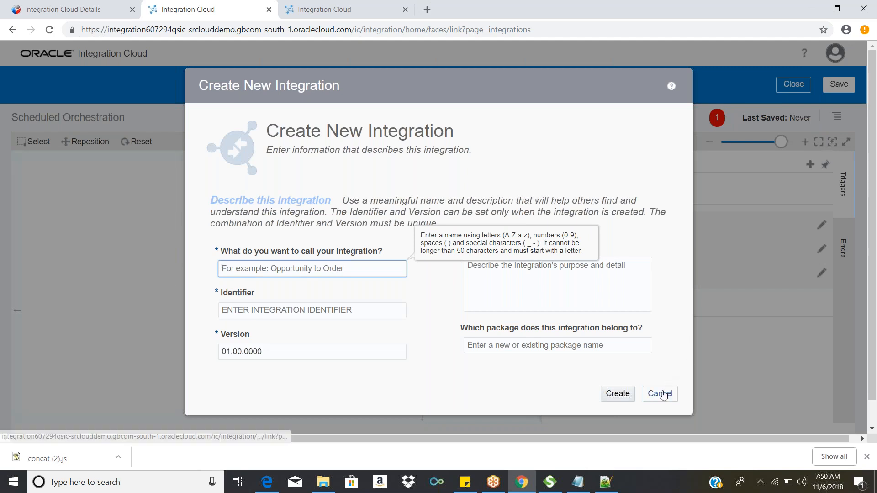
{"action": "left_click", "coordinate": [662, 394]}
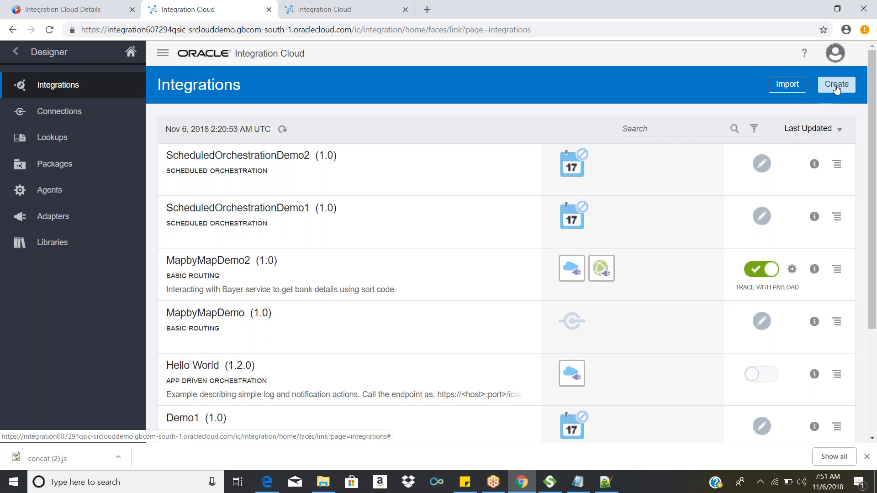
Step: Create a new Scheduled Orchestration integration named SendEmailAlert with version 01.00.0000
{"action": "left_click", "coordinate": [837, 87]}
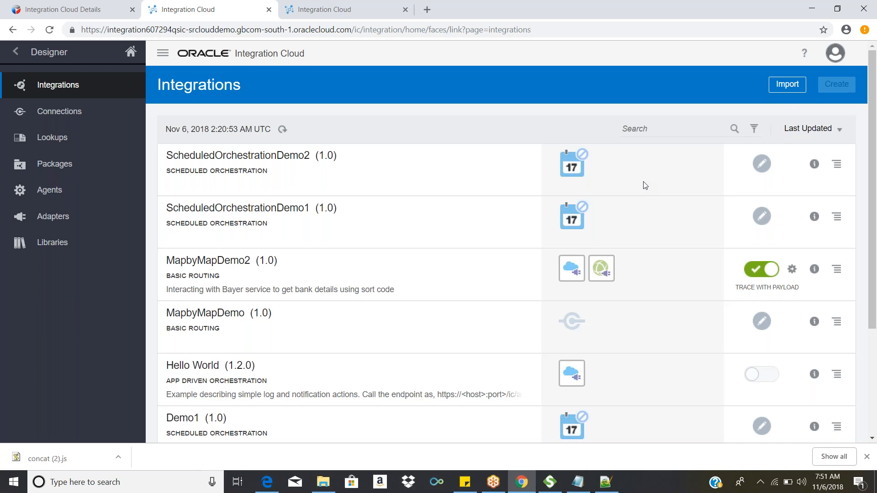
{"action": "left_click", "coordinate": [438, 239]}
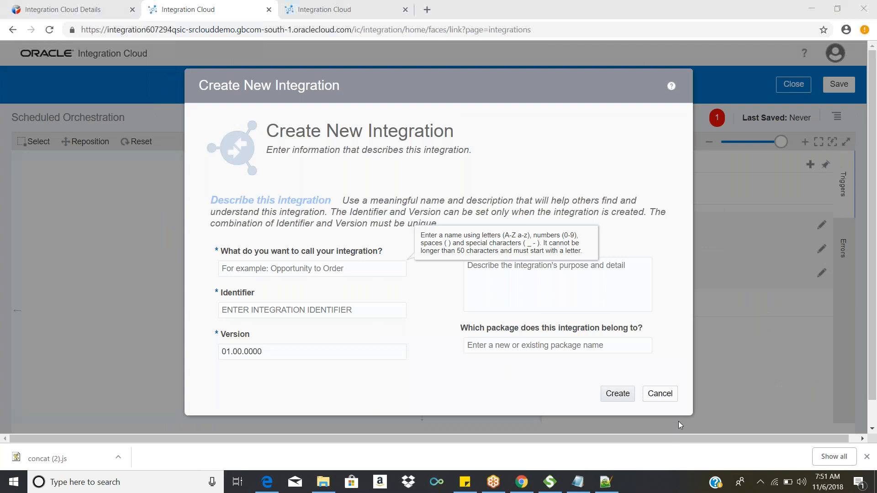
{"action": "left_click", "coordinate": [333, 268]}
{"action": "type", "text": "SendNotification"}
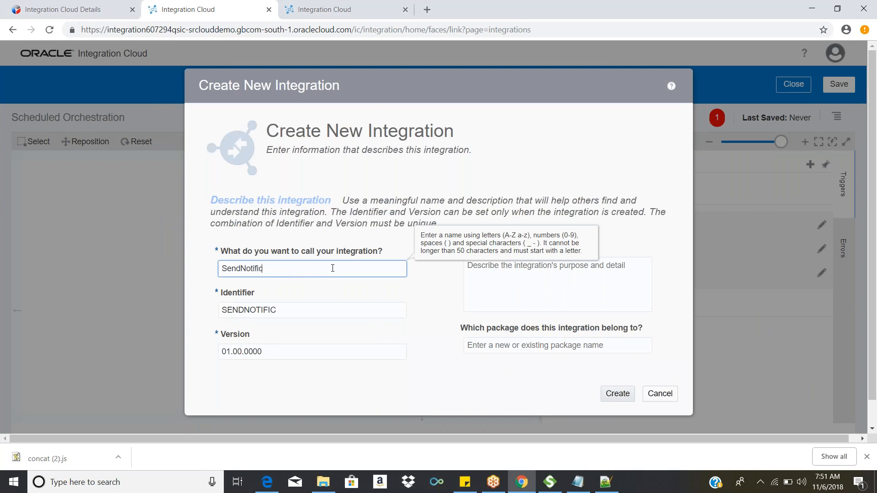
{"action": "key", "text": "BackSpace"}
{"action": "key", "text": "BackSpace"}
{"action": "key", "text": "BackSpace"}
{"action": "key", "text": "BackSpace"}
{"action": "key", "text": "BackSpace"}
{"action": "key", "text": "BackSpace"}
{"action": "key", "text": "BackSpace"}
{"action": "key", "text": "BackSpace"}
{"action": "key", "text": "BackSpace"}
{"action": "key", "text": "BackSpace"}
{"action": "key", "text": "BackSpace"}
{"action": "key", "text": "BackSpace"}
{"action": "type", "text": "Emi"}
{"action": "key", "text": "BackSpace"}
{"action": "type", "text": "ailAlee"}
{"action": "key", "text": "BackSpace"}
{"action": "type", "text": "rt"}
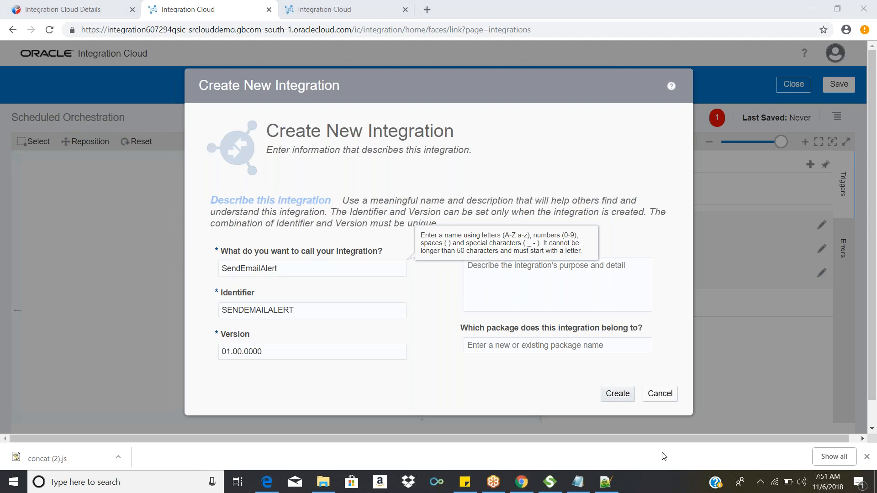
{"action": "left_click", "coordinate": [614, 398]}
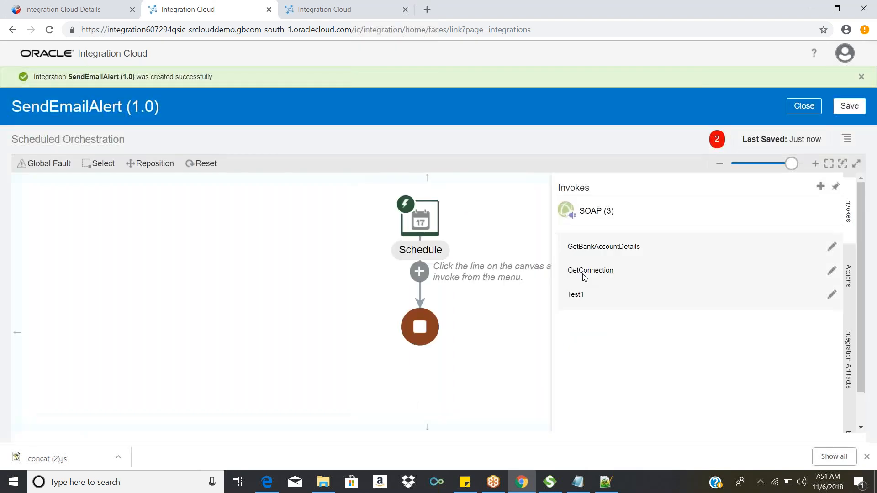
{"action": "left_click", "coordinate": [849, 276]}
{"action": "left_click_drag", "start_coordinate": [840, 302], "coordinate": [839, 335]}
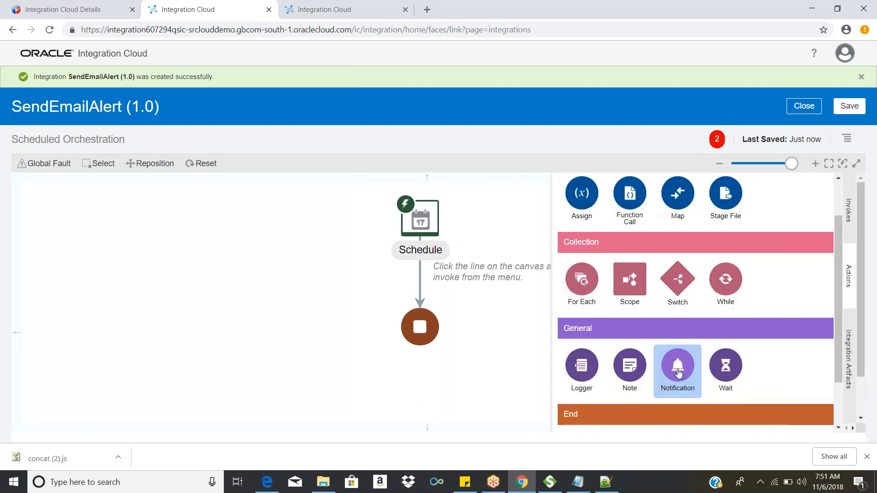
{"action": "left_click_drag", "start_coordinate": [678, 372], "coordinate": [437, 293]}
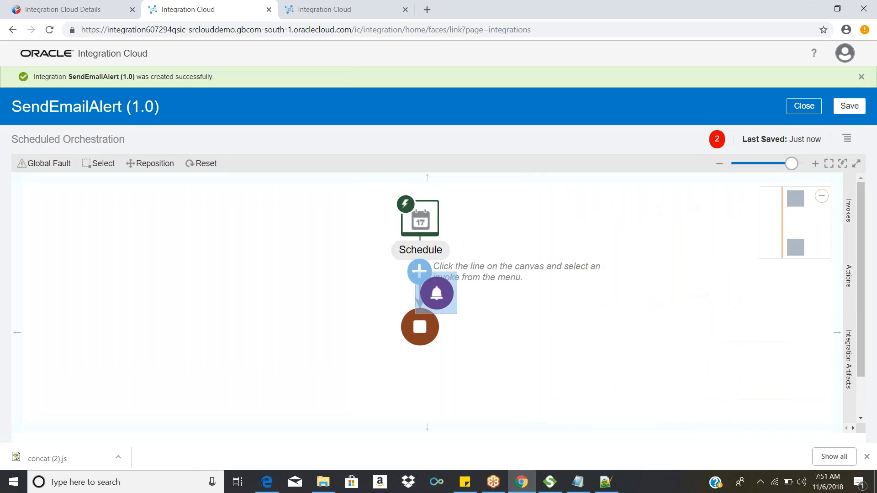
{"action": "left_click_drag", "start_coordinate": [436, 292], "coordinate": [434, 273]}
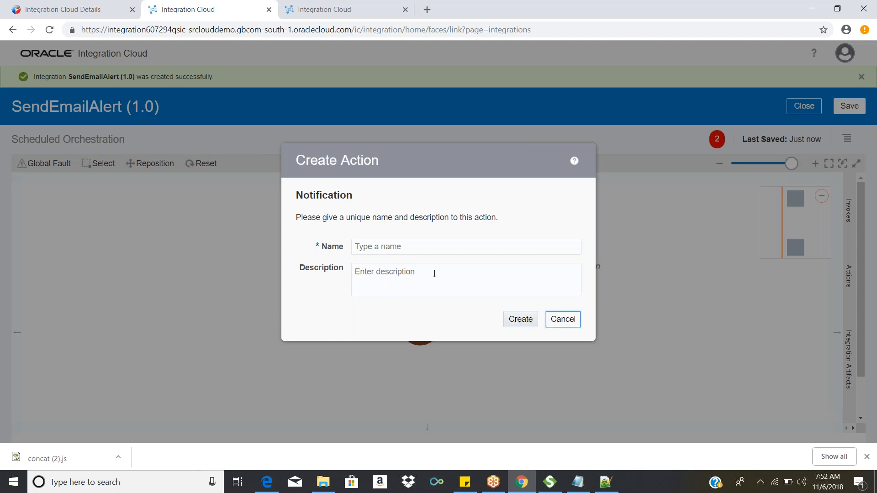
{"action": "left_click", "coordinate": [571, 325]}
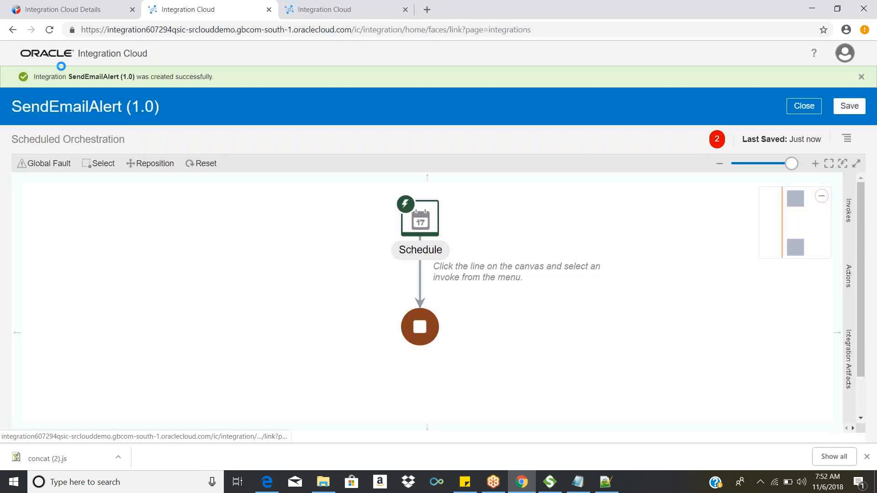
Step: Place a Notification action from the General actions on the flow line directly below Schedule
{"action": "left_click", "coordinate": [848, 276]}
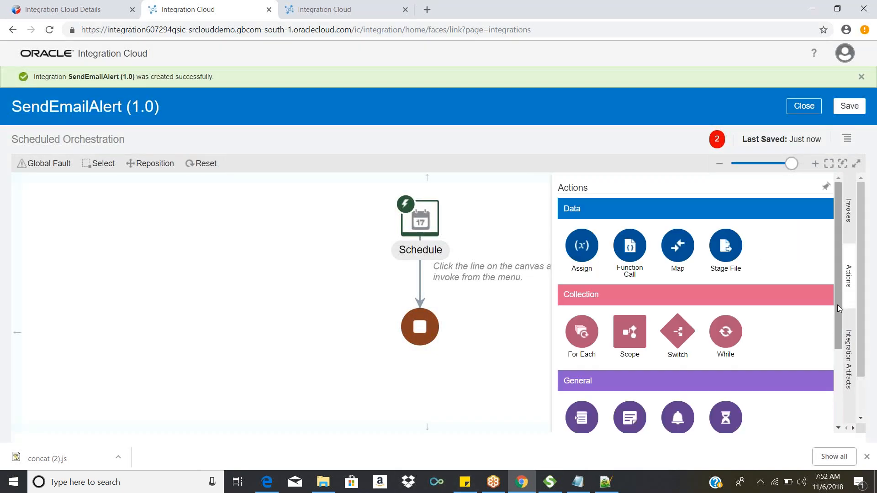
{"action": "scroll", "coordinate": [836, 351], "scroll_direction": "down", "scroll_amount": 2}
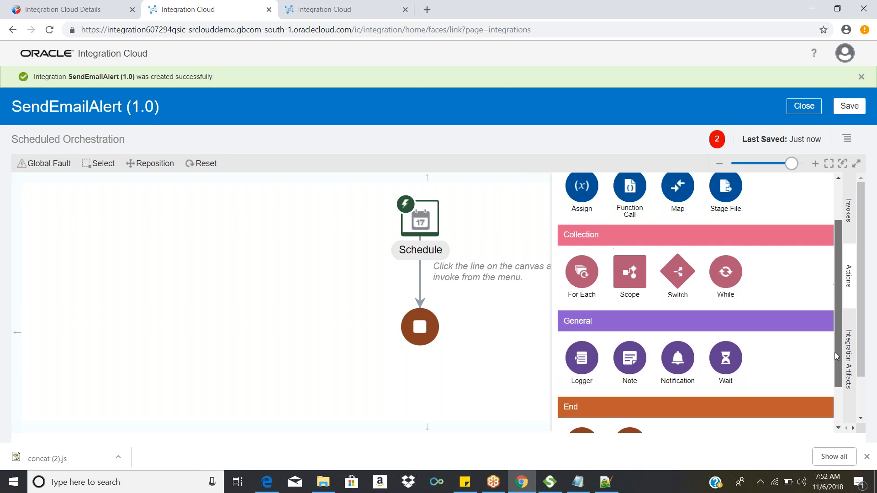
{"action": "scroll", "coordinate": [836, 359], "scroll_direction": "down", "scroll_amount": 1}
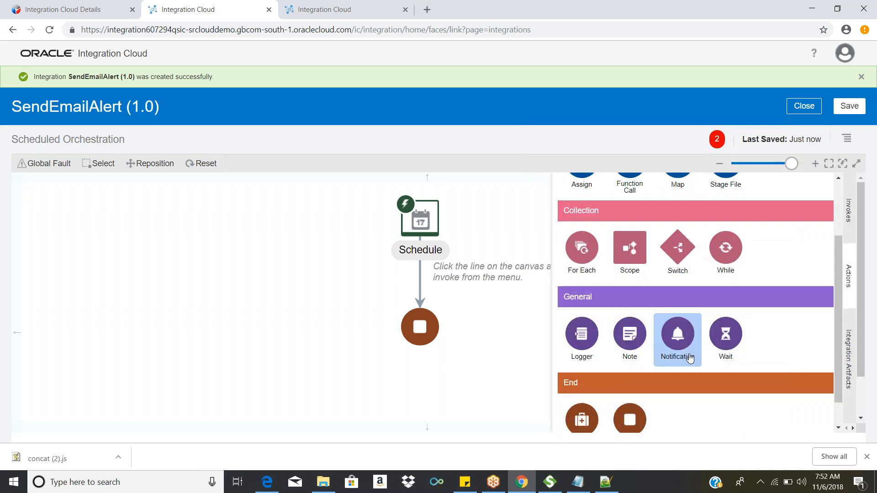
{"action": "left_click_drag", "start_coordinate": [690, 359], "coordinate": [408, 260]}
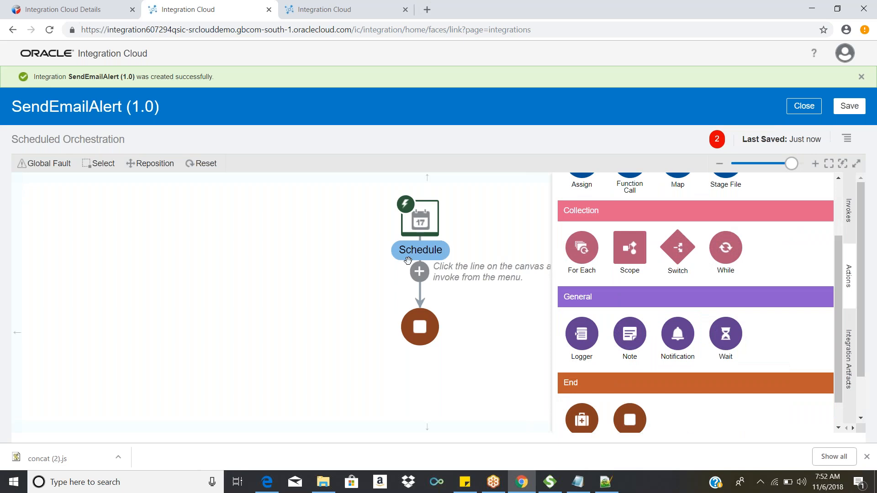
{"action": "left_click", "coordinate": [418, 272]}
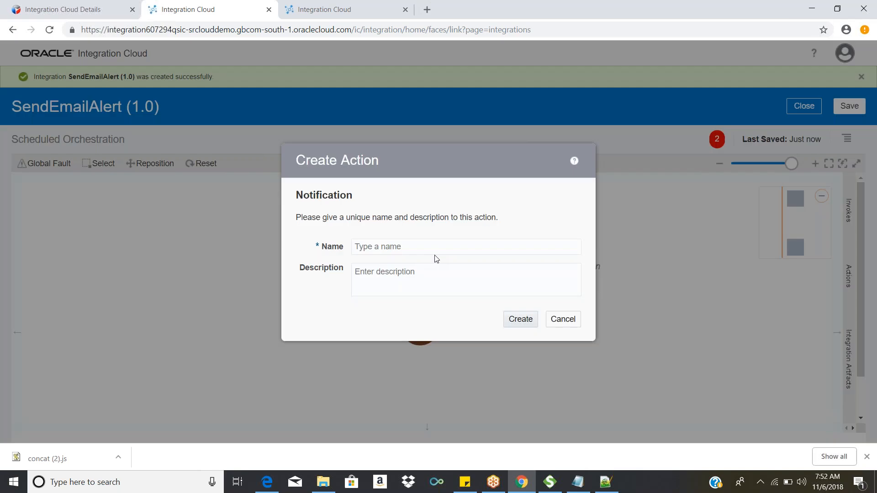
Step: Name the Notification action SendEmailAlert and create it
{"action": "left_click", "coordinate": [442, 249]}
{"action": "type", "text": "SendEmailALert"}
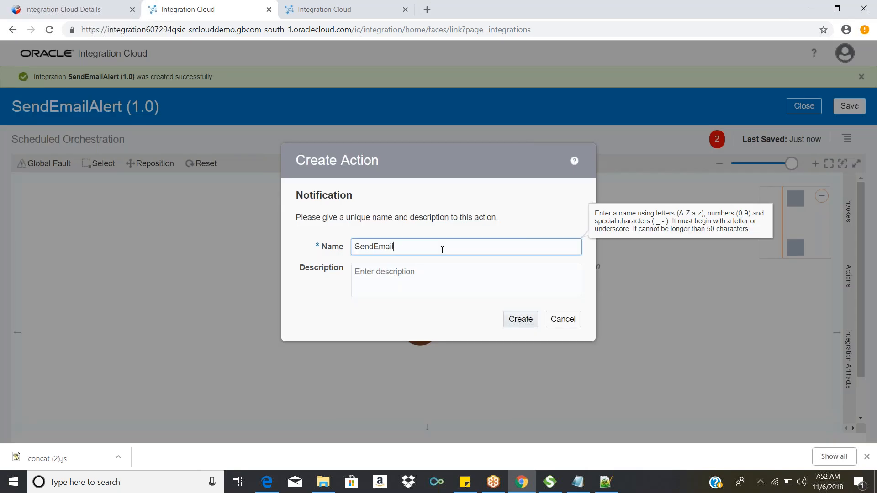
{"action": "key", "text": "BackSpace"}
{"action": "key", "text": "BackSpace"}
{"action": "key", "text": "BackSpace"}
{"action": "type", "text": "lrt"}
{"action": "key", "text": "BackSpace"}
{"action": "key", "text": "BackSpace"}
{"action": "type", "text": "ert"}
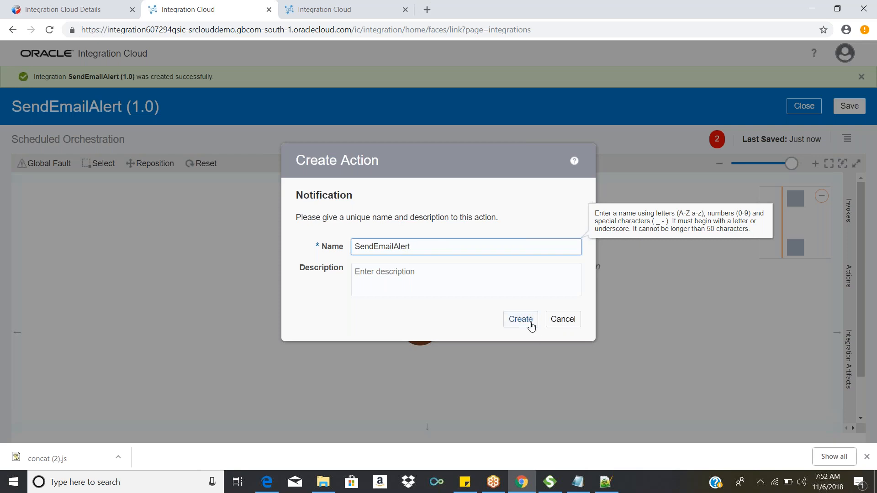
{"action": "left_click", "coordinate": [531, 323]}
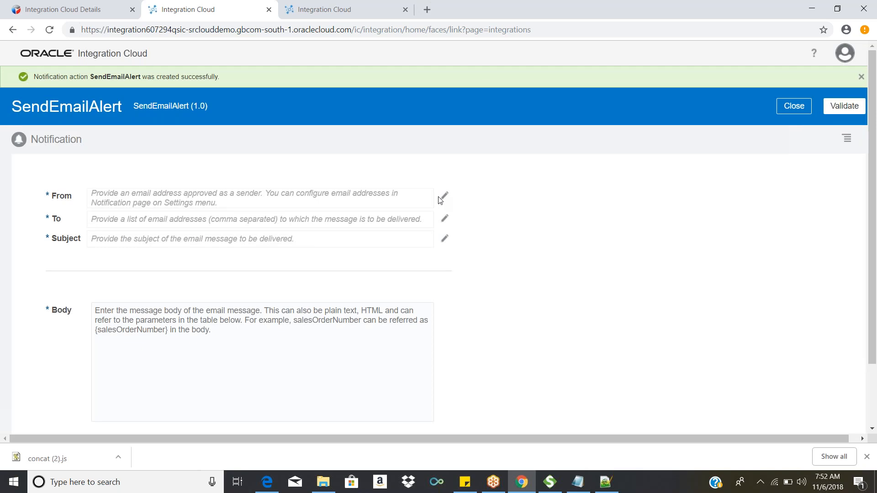
Step: Examine the notification's From, To, Subject and Body fields
{"action": "double_click", "coordinate": [147, 199]}
{"action": "left_click_drag", "start_coordinate": [405, 194], "coordinate": [418, 195]}
{"action": "left_click", "coordinate": [371, 205]}
{"action": "left_click_drag", "start_coordinate": [356, 208], "coordinate": [351, 222]}
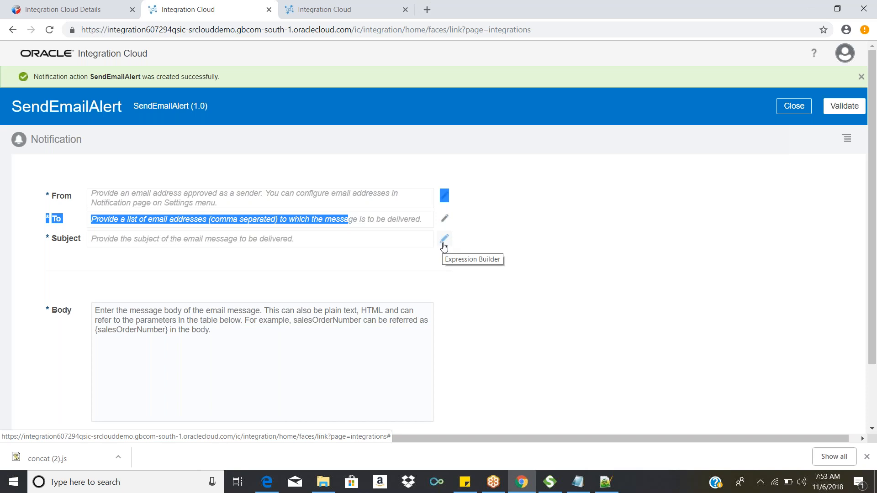
{"action": "left_click", "coordinate": [347, 379]}
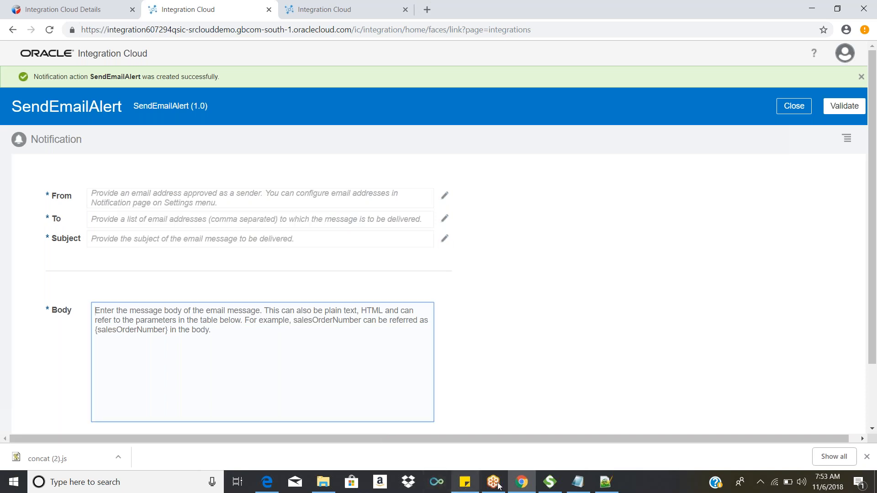
Step: Switch to Gmail in Edge and compose an enlarged new message with the sample body text "afjalflasjfl"
{"action": "mouse_move", "coordinate": [518, 485]}
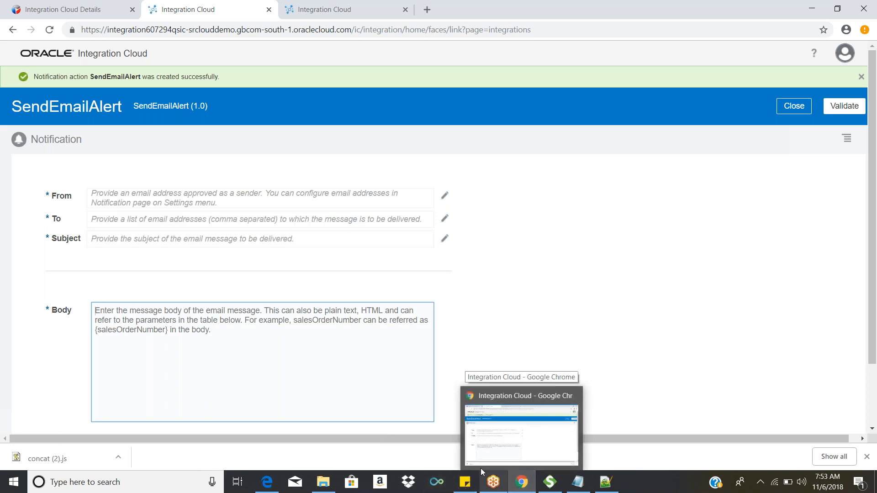
{"action": "mouse_move", "coordinate": [270, 480]}
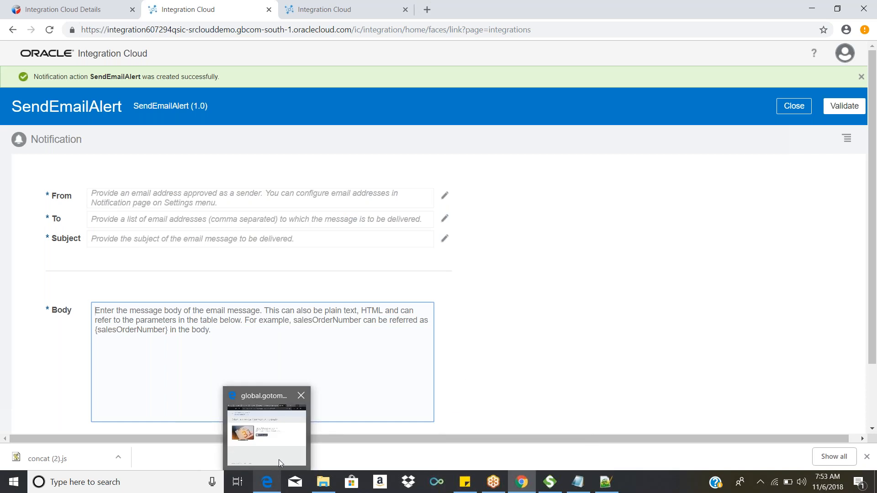
{"action": "mouse_move", "coordinate": [279, 460]}
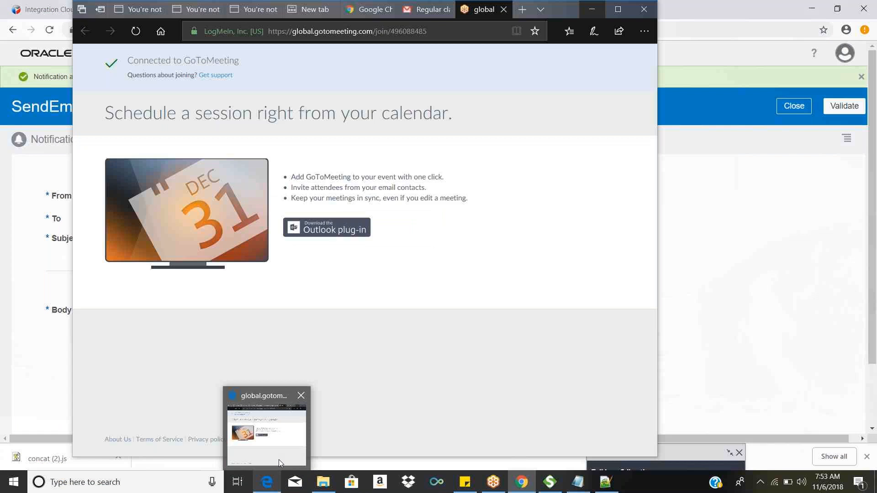
{"action": "left_click", "coordinate": [279, 460]}
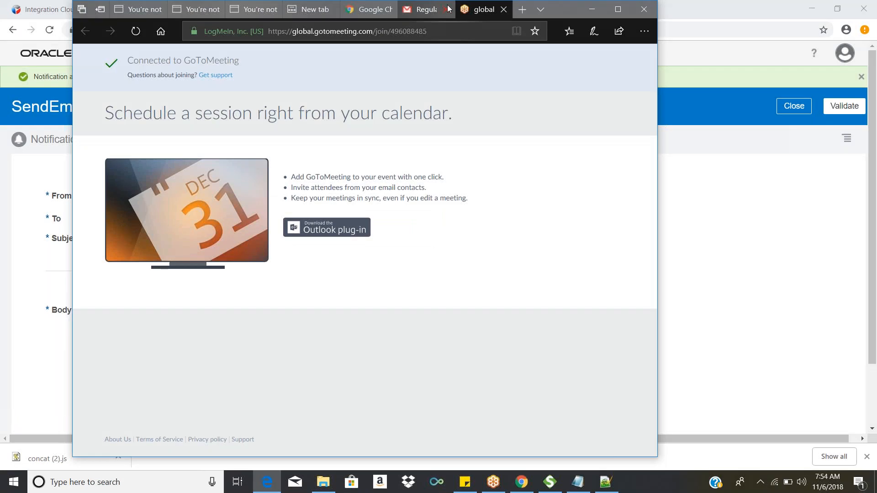
{"action": "left_click", "coordinate": [448, 8]}
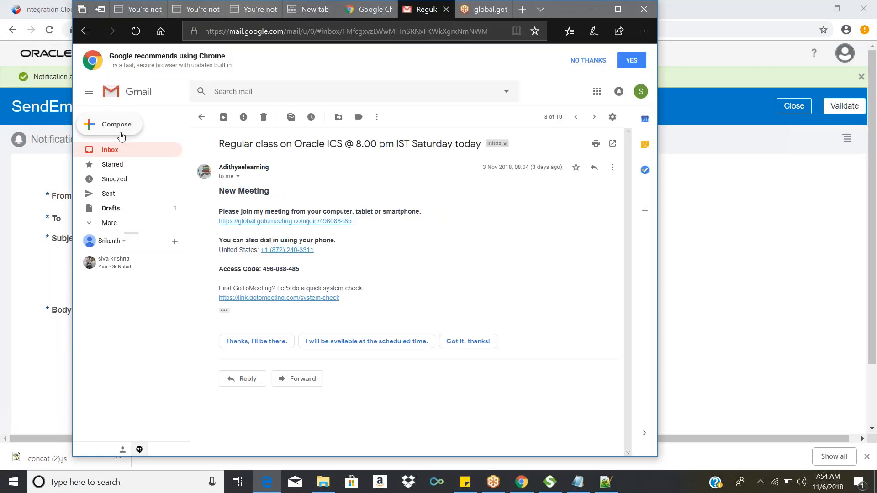
{"action": "left_click", "coordinate": [120, 132]}
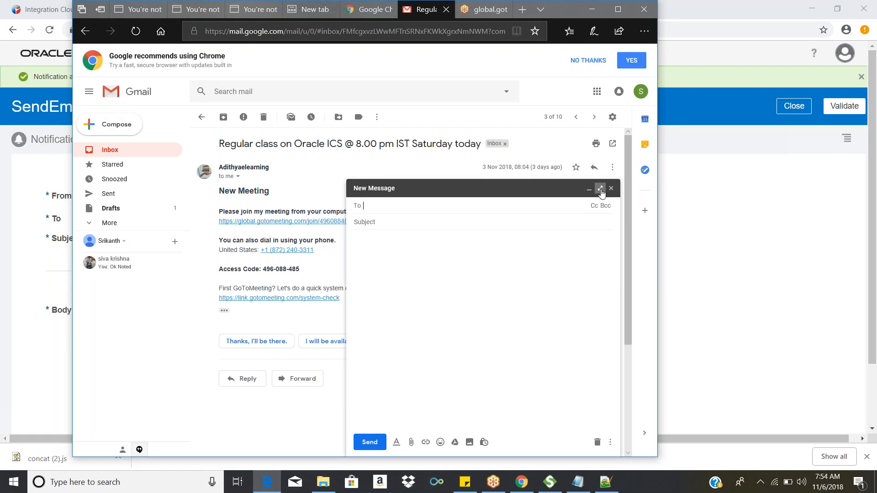
{"action": "left_click", "coordinate": [601, 189]}
{"action": "left_click", "coordinate": [220, 129]}
{"action": "type", "text": "afjalflasjfl"}
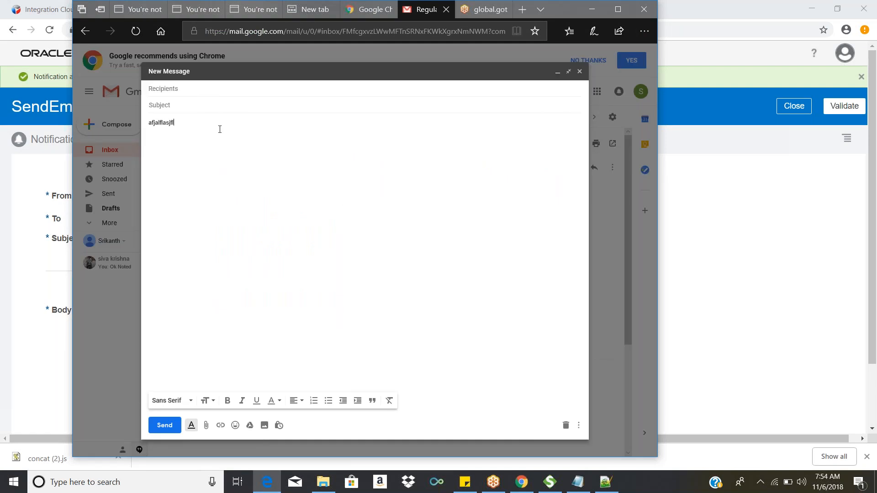
Step: Return to Integration Cloud, try the sample text "fgjgjf" in the notification's Body and clear it
{"action": "left_click", "coordinate": [707, 205]}
{"action": "left_click", "coordinate": [222, 375]}
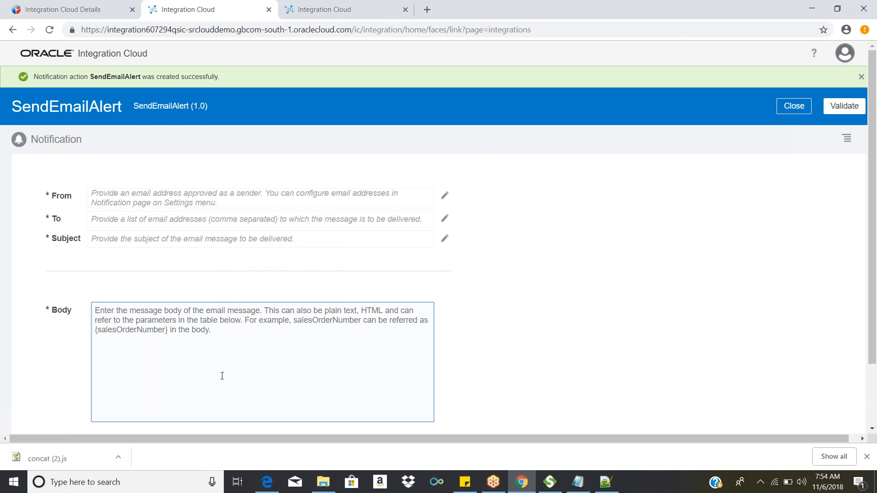
{"action": "type", "text": "fgjgjf"}
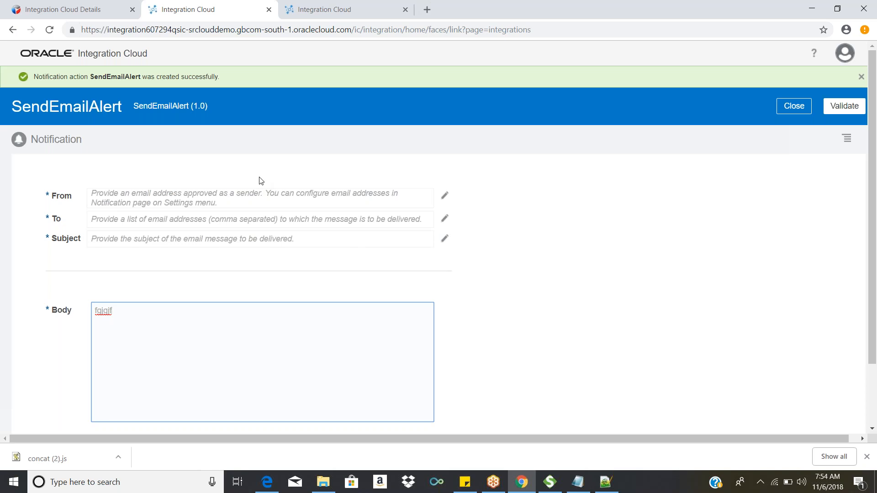
{"action": "key", "text": "BackSpace"}
{"action": "key", "text": "BackSpace"}
{"action": "key", "text": "BackSpace"}
{"action": "key", "text": "BackSpace"}
{"action": "key", "text": "BackSpace"}
{"action": "key", "text": "BackSpace"}
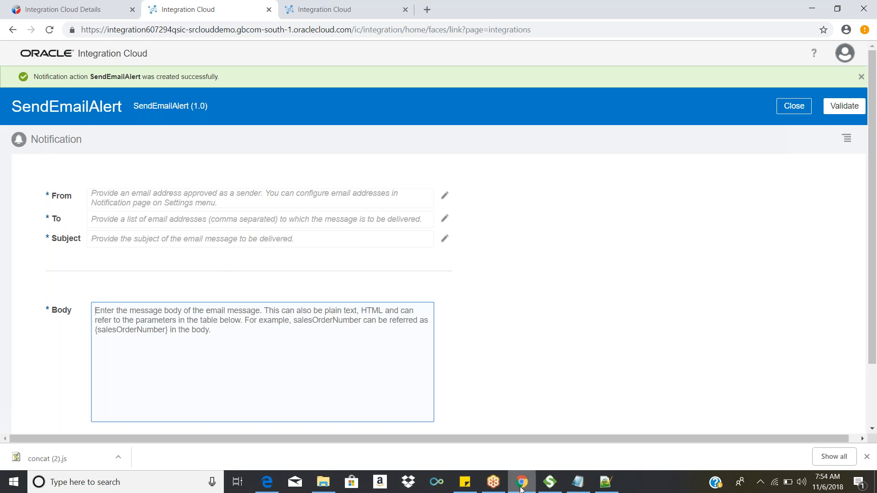
Step: Review the draft message in Gmail again and return to the notification form in Integration Cloud
{"action": "mouse_move", "coordinate": [521, 489]}
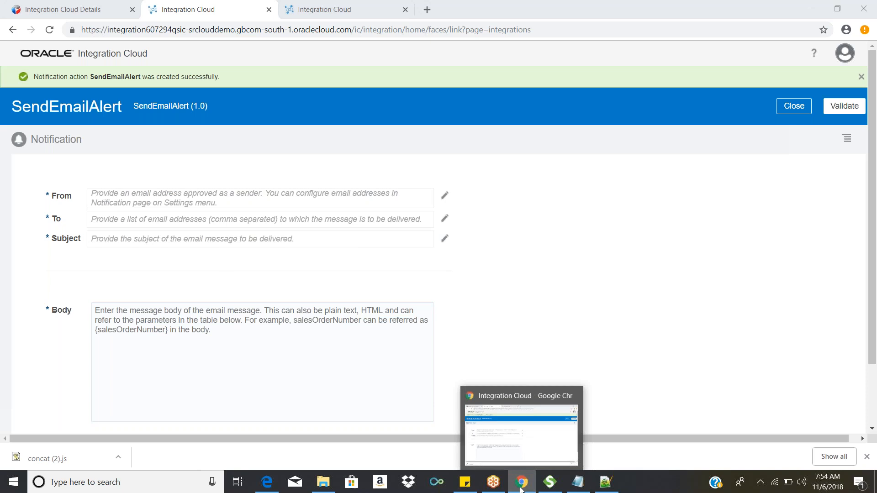
{"action": "key", "text": "alt+Tab"}
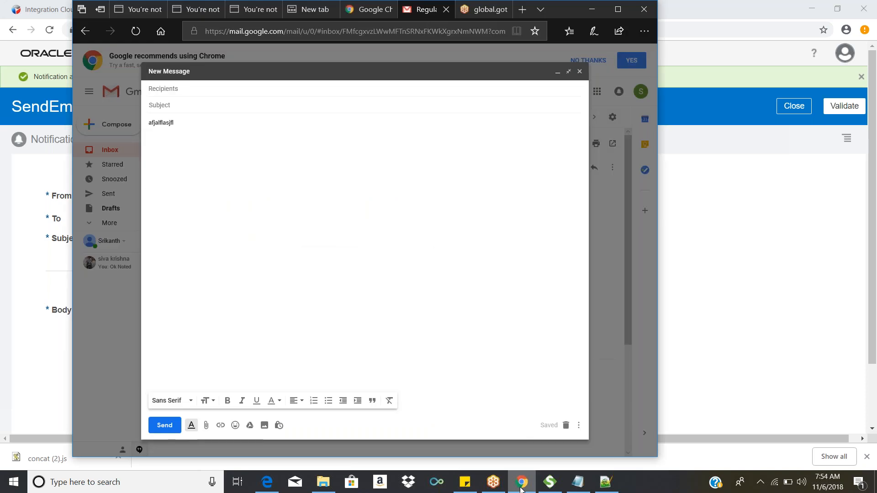
{"action": "left_click", "coordinate": [521, 489]}
{"action": "left_click", "coordinate": [405, 282]}
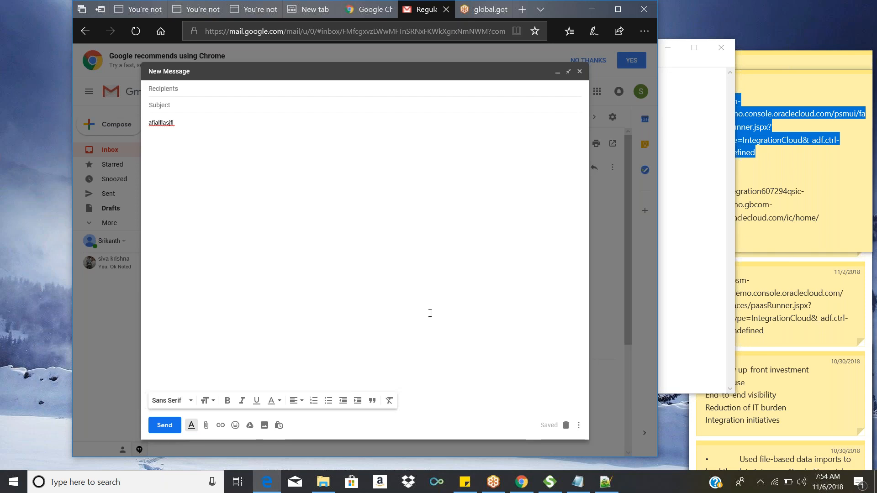
{"action": "left_click", "coordinate": [522, 482]}
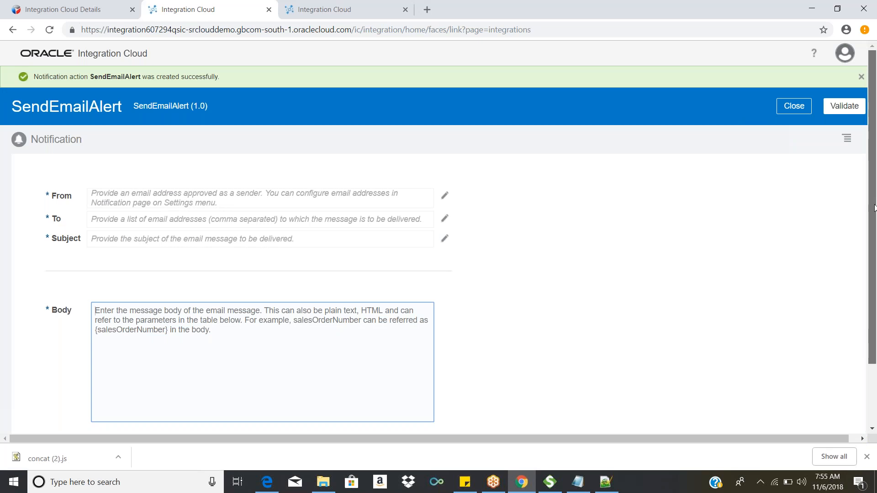
Step: Review the parameter table below the notification's Body and close the SendEmailAlert notification editor
{"action": "left_click_drag", "start_coordinate": [875, 208], "coordinate": [875, 218]}
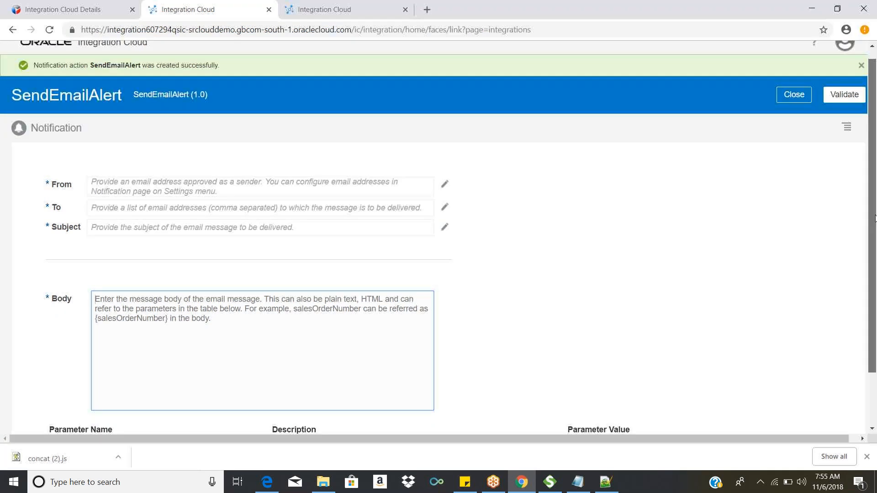
{"action": "left_click_drag", "start_coordinate": [876, 215], "coordinate": [875, 244]}
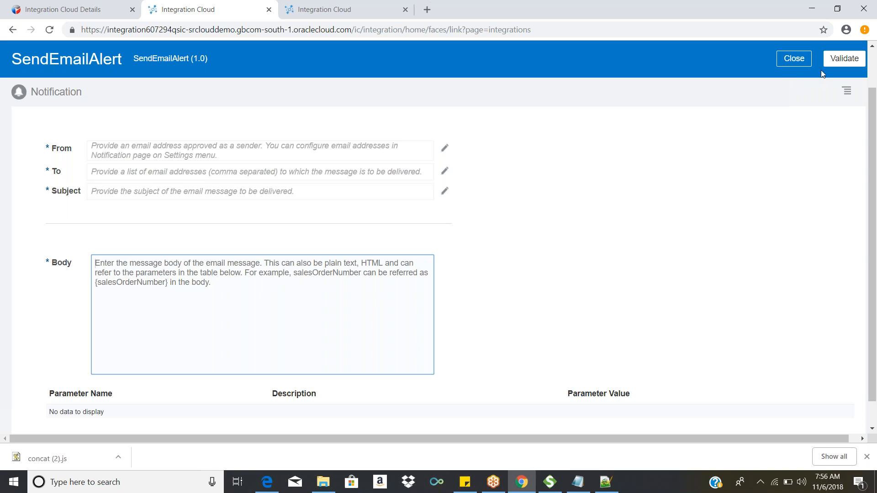
{"action": "left_click", "coordinate": [794, 58]}
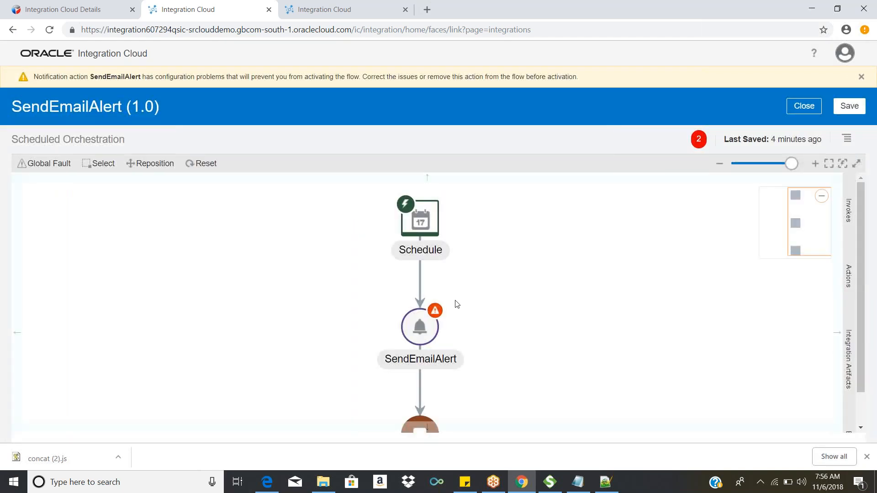
Step: Open the list of available orchestration actions for the SendEmailAlert integration
{"action": "left_click", "coordinate": [846, 280]}
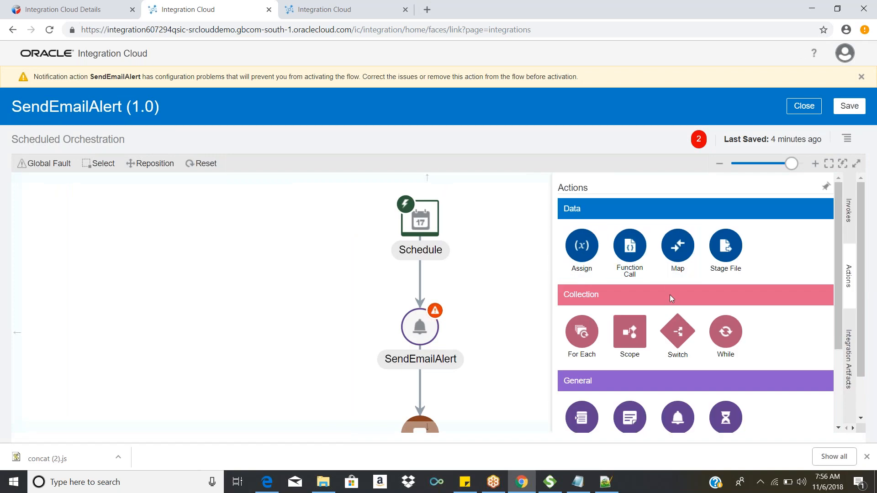